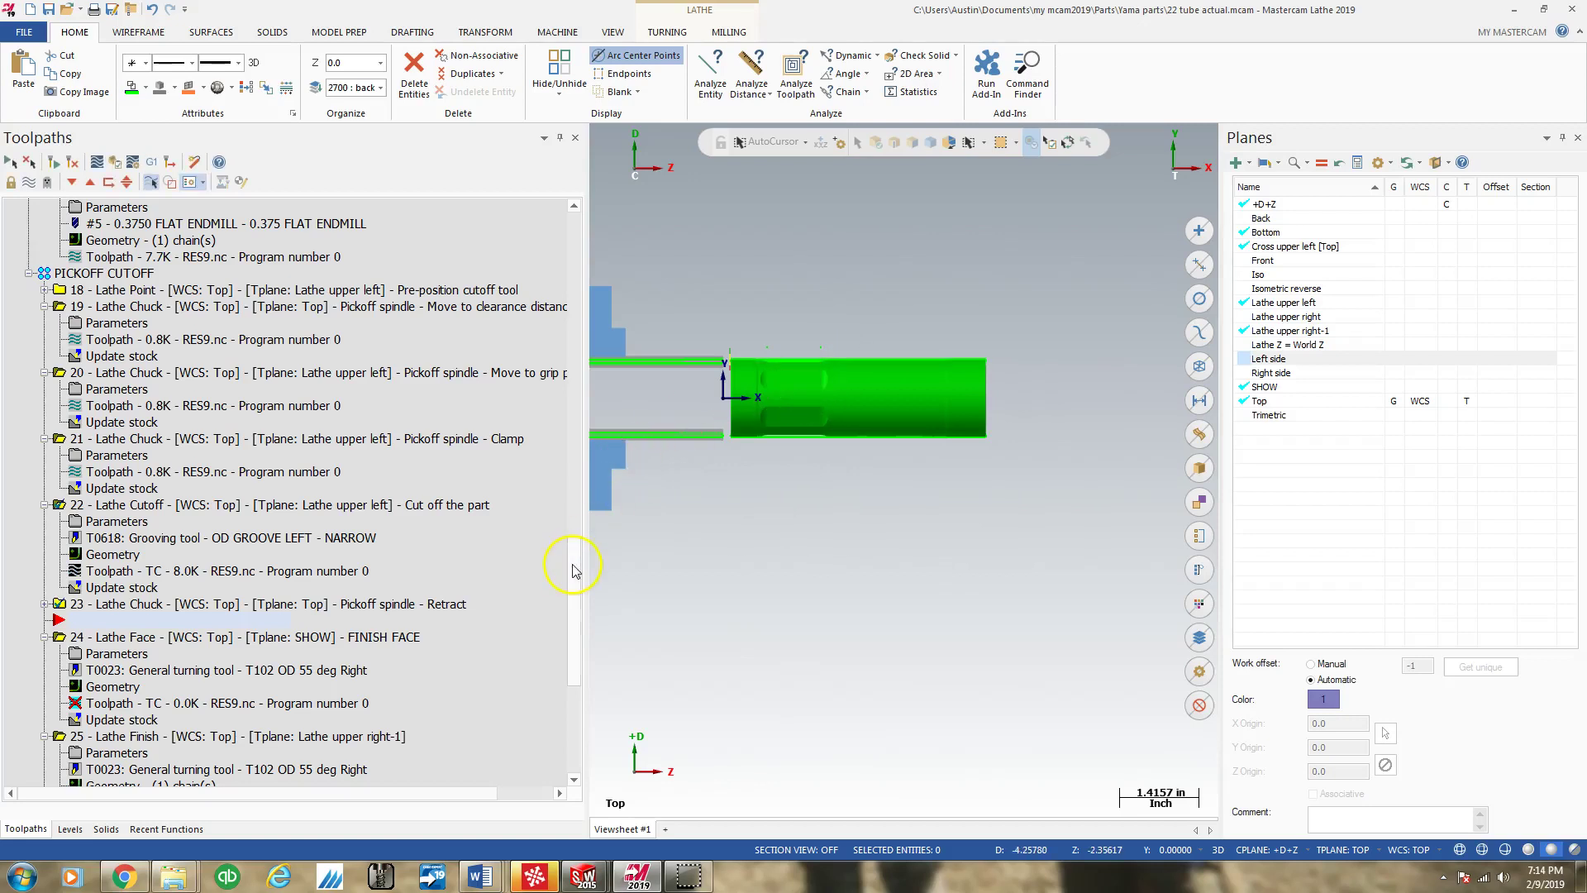
Step: Scroll through the Toolpaths manager to review the operation list
drag(576, 571, 581, 391)
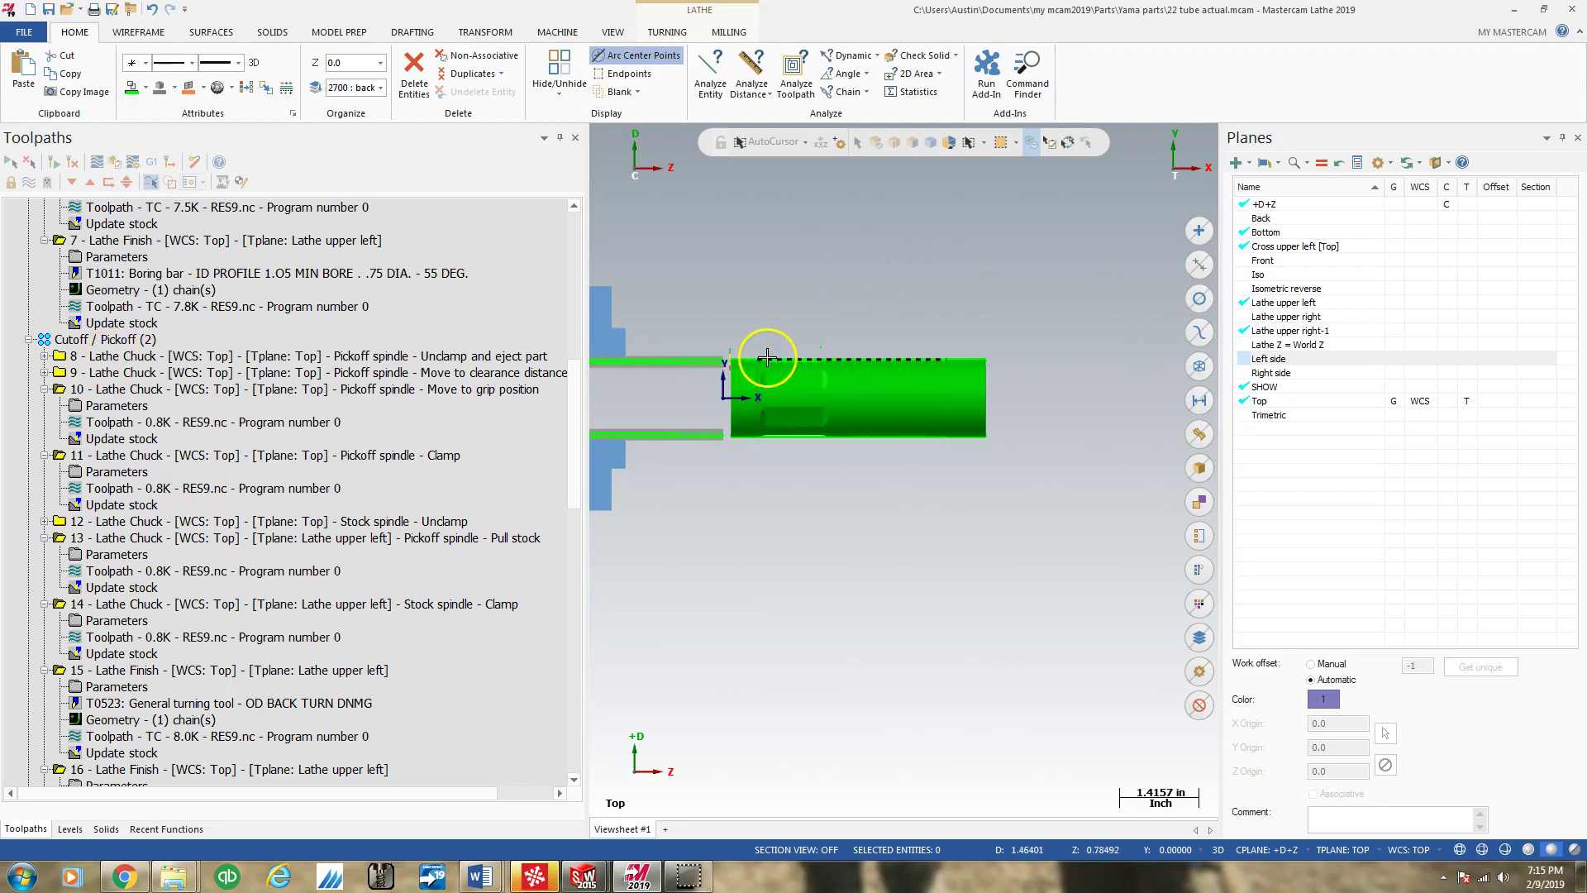
scroll(921, 446, down, 2)
scroll(1001, 453, down, 2)
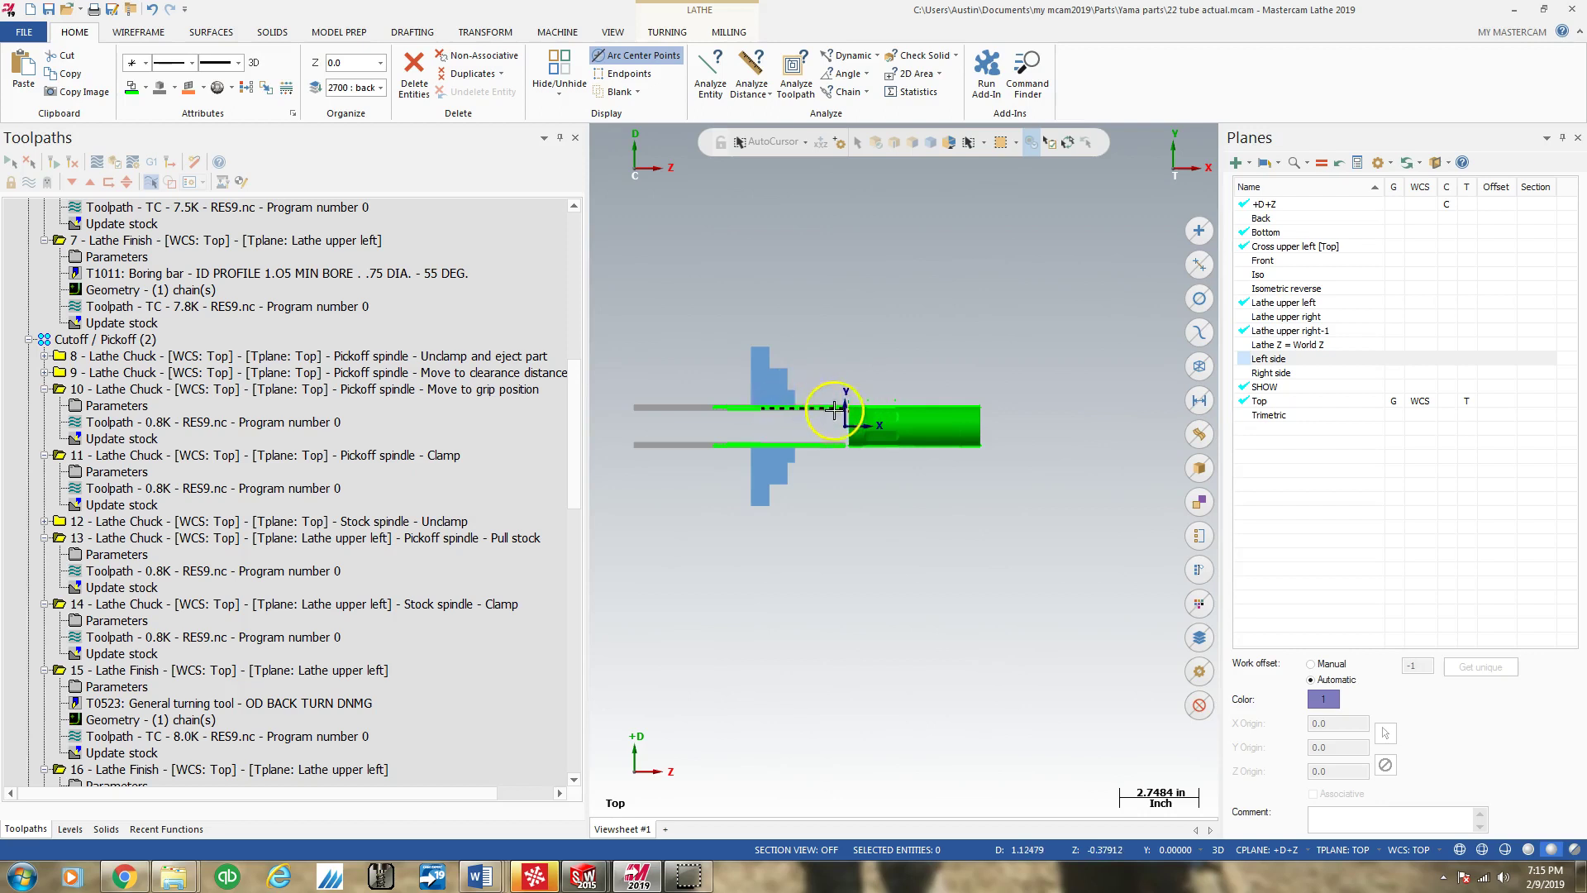
scroll(798, 400, up, 4)
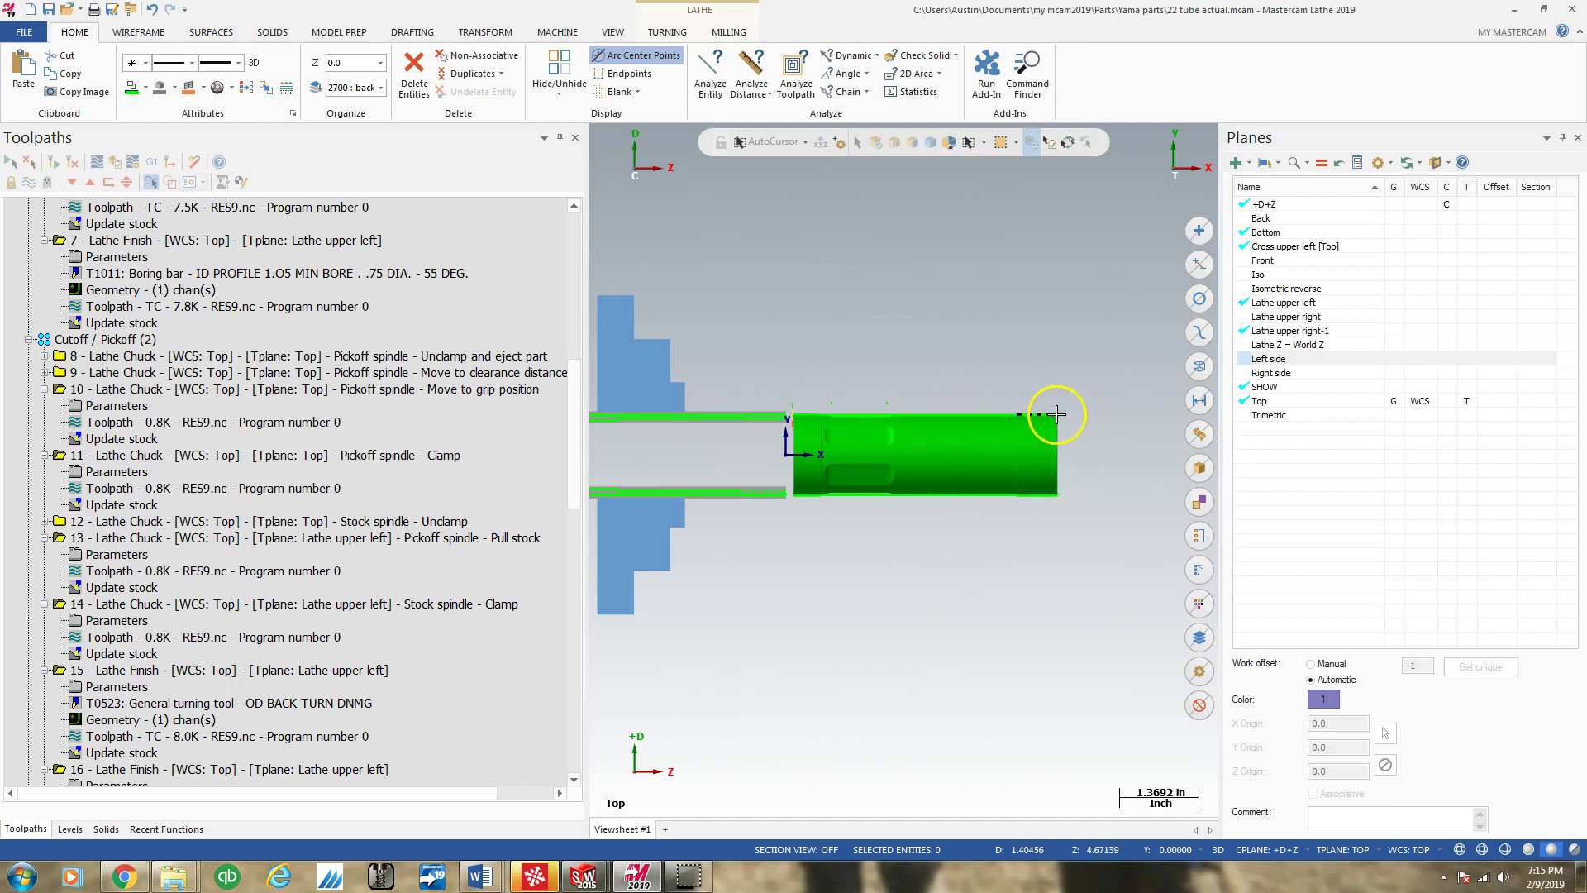
scroll(827, 463, down, 1)
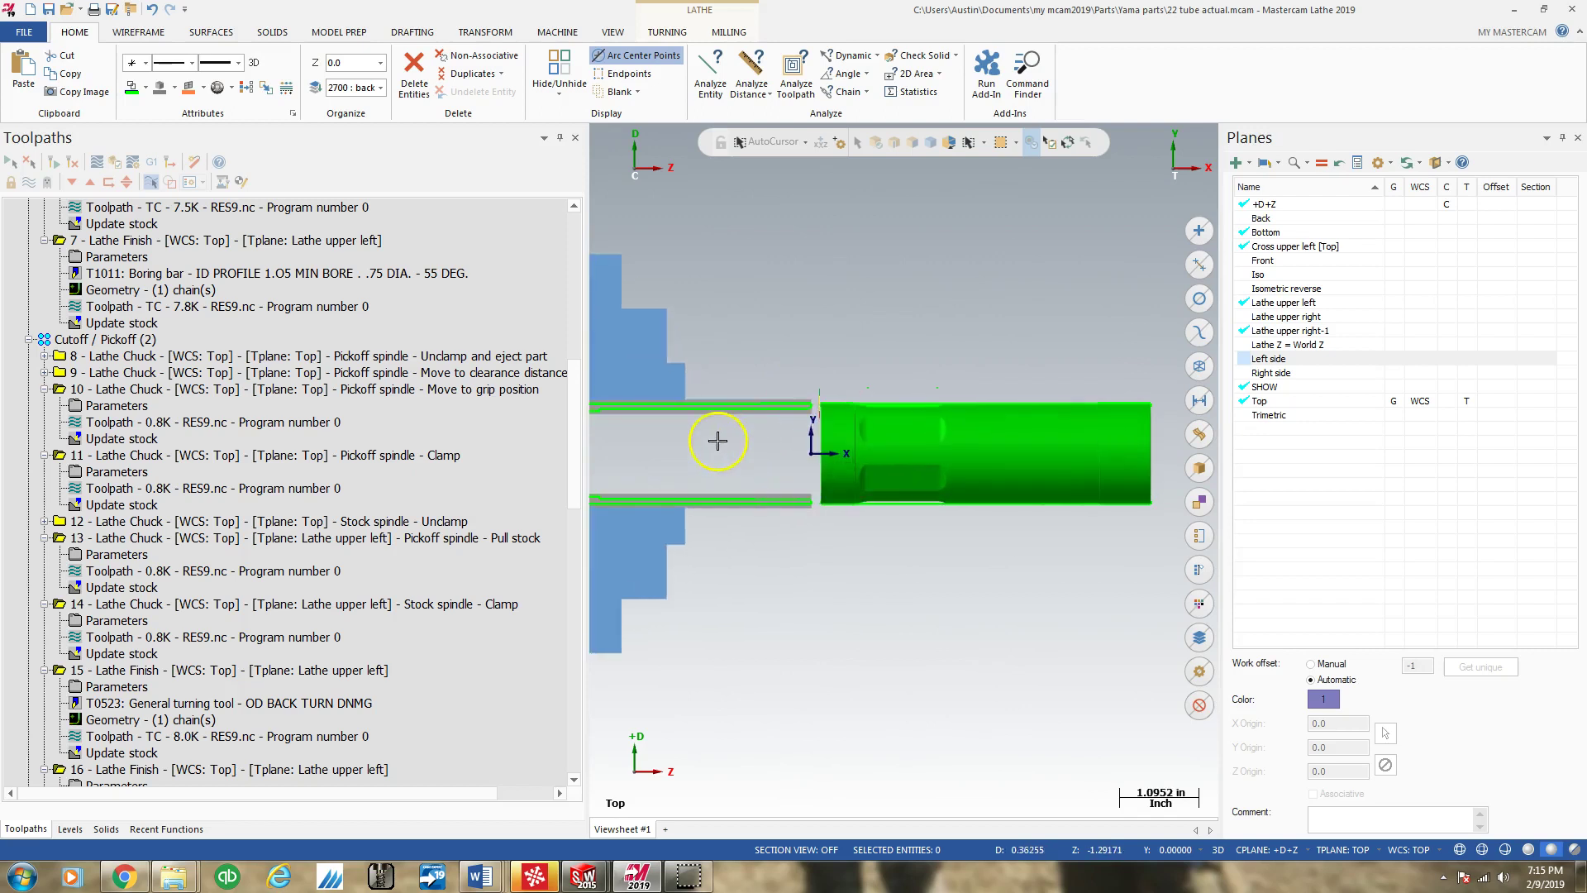
scroll(716, 457, down, 3)
scroll(941, 397, down, 2)
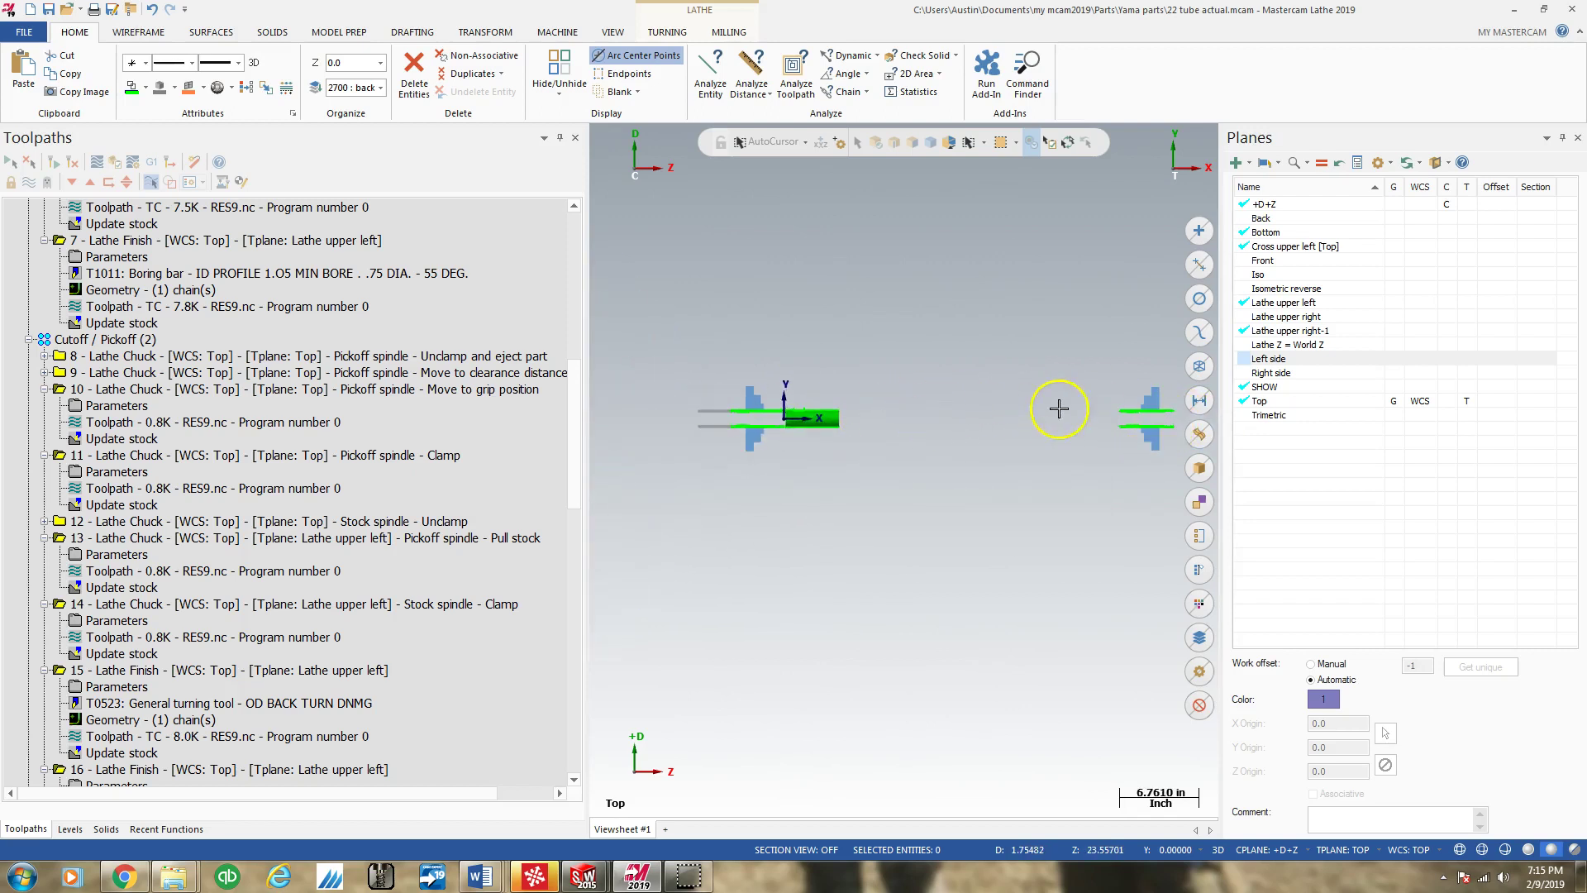
scroll(796, 397, up, 2)
scroll(795, 398, up, 6)
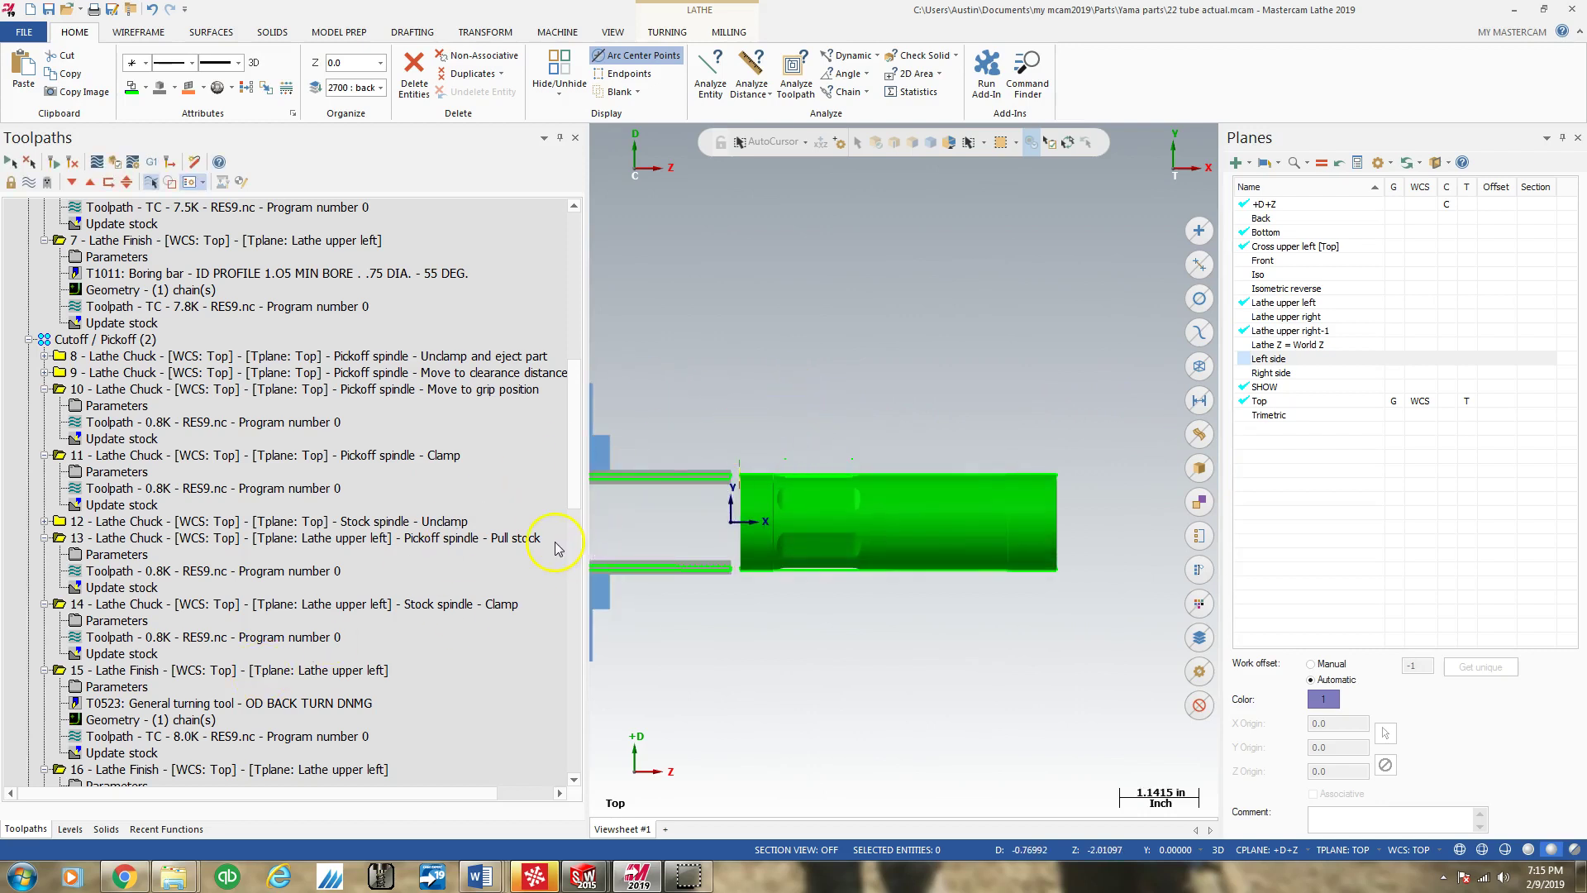
mouse_move(570, 458)
mouse_down()
mouse_move(564, 325)
mouse_move(567, 435)
mouse_up()
click(59, 430)
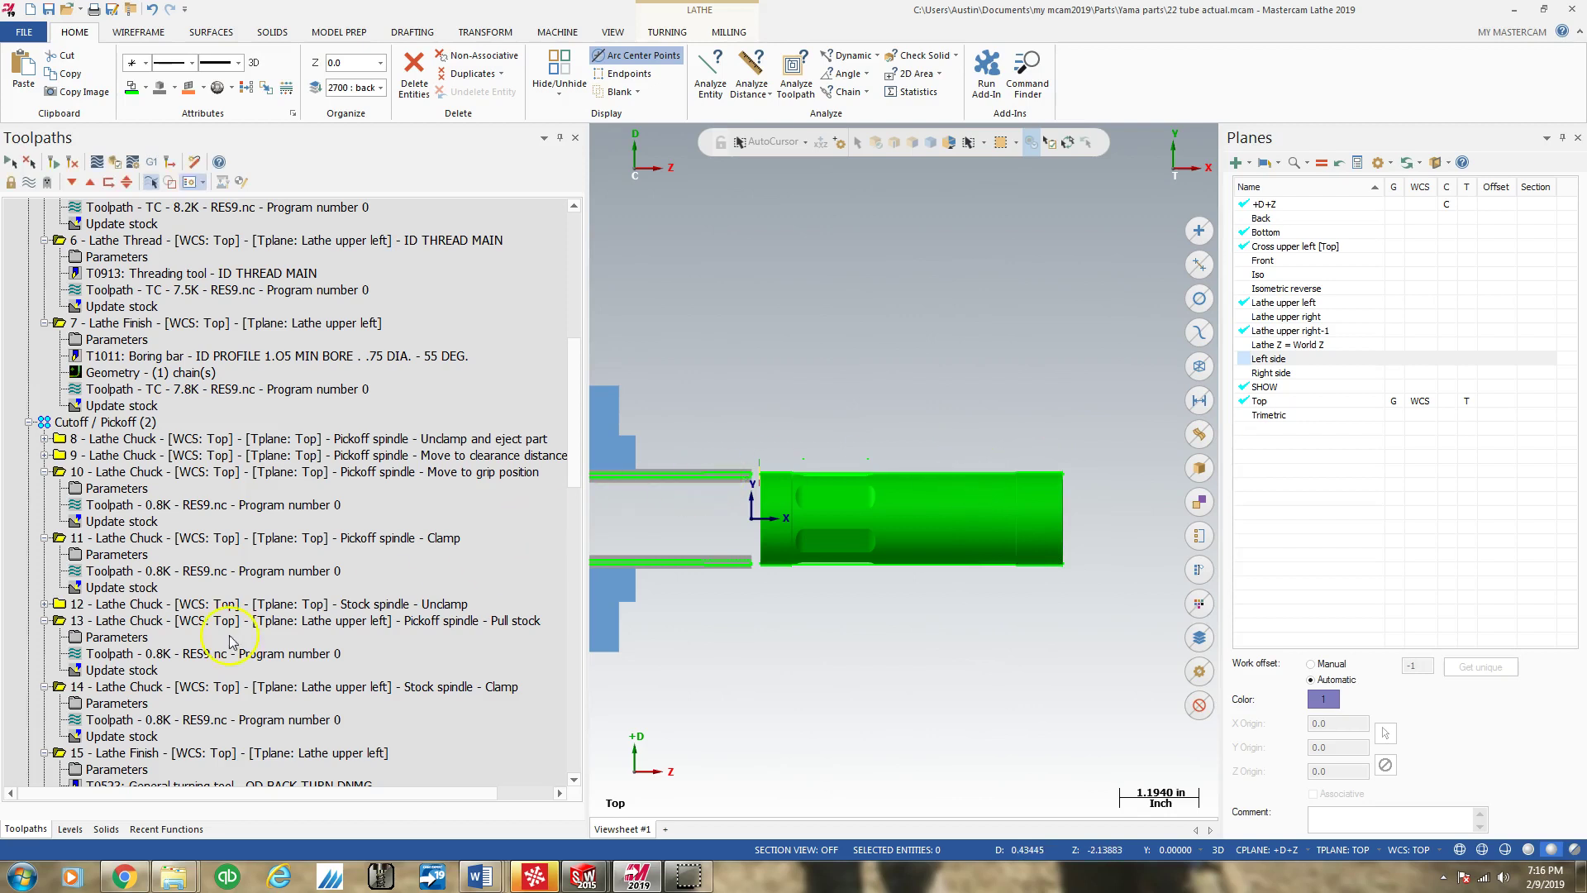
Step: On the Turning tab, select operation 8, Unclamp and eject part, and set the insertion point after it
click(667, 32)
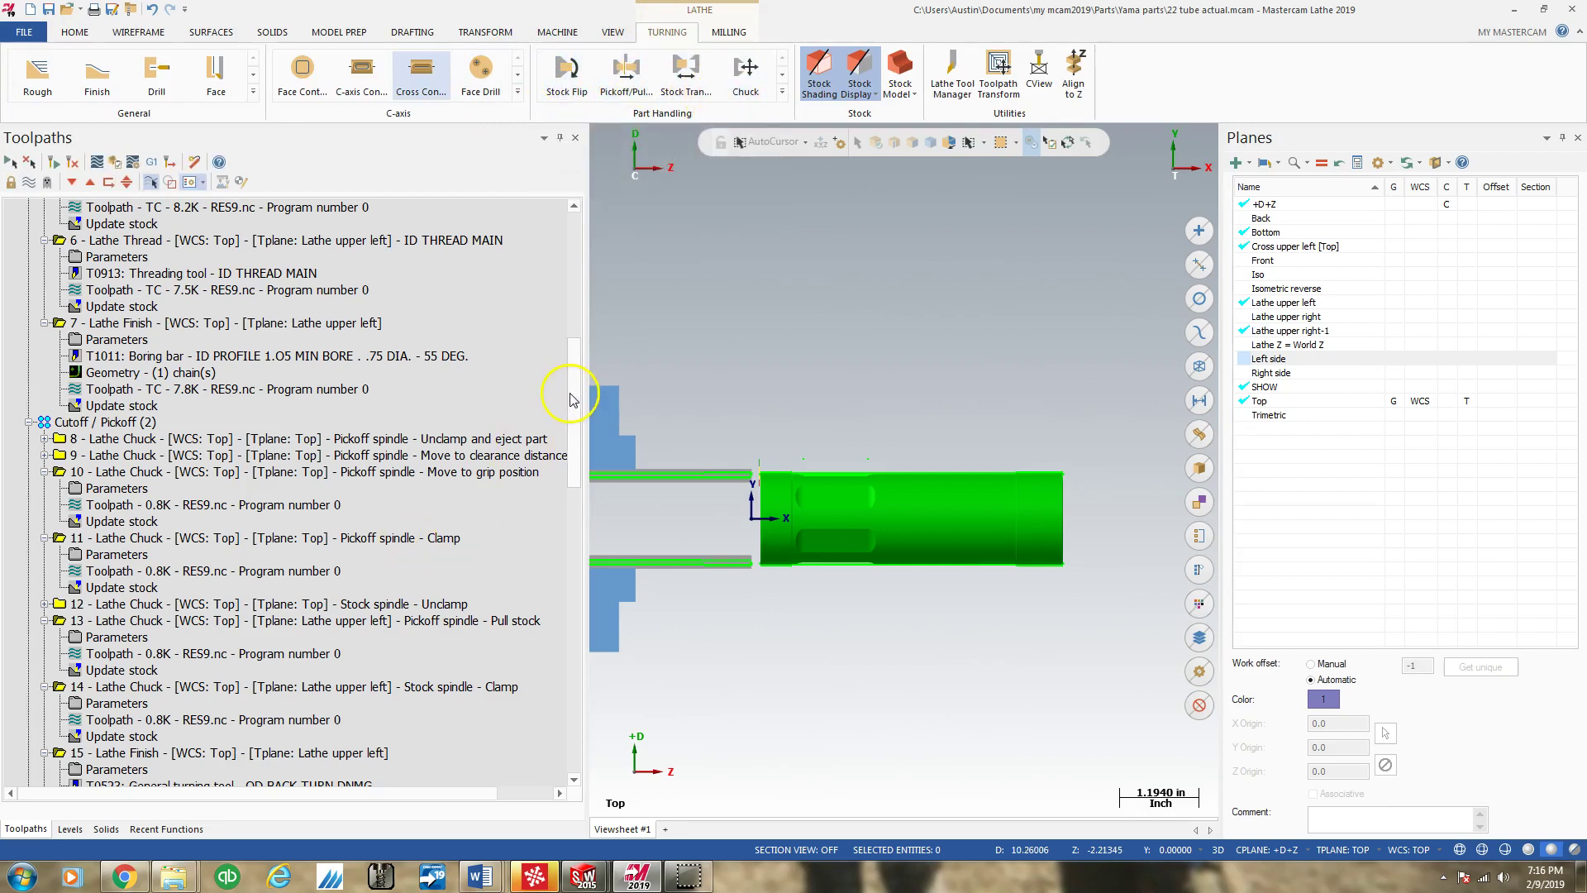
drag(569, 400, 573, 410)
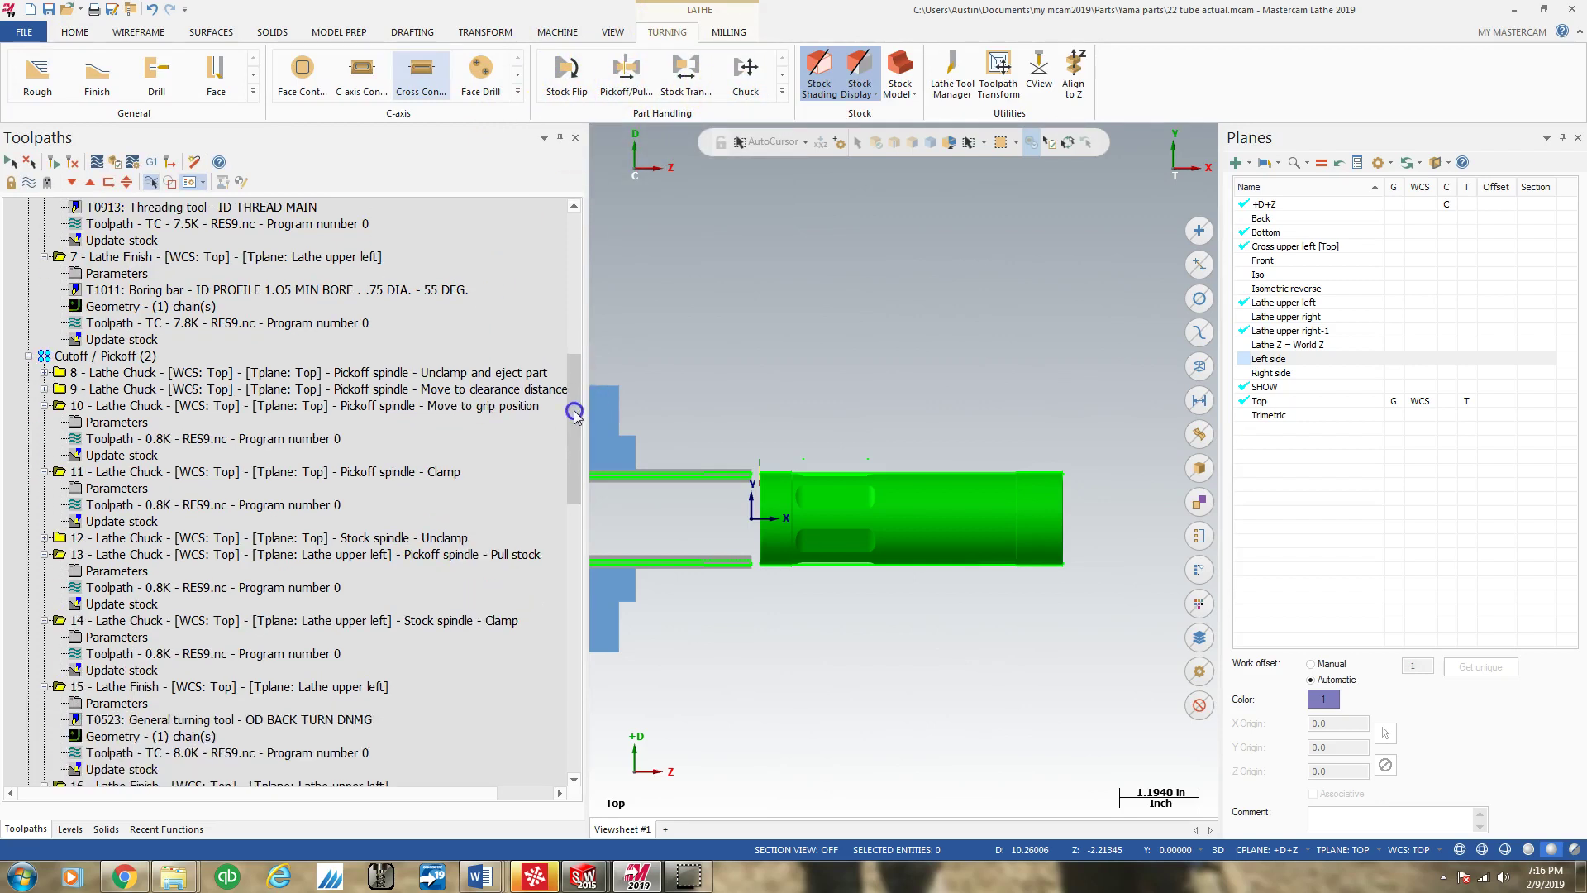
click(56, 373)
click(105, 185)
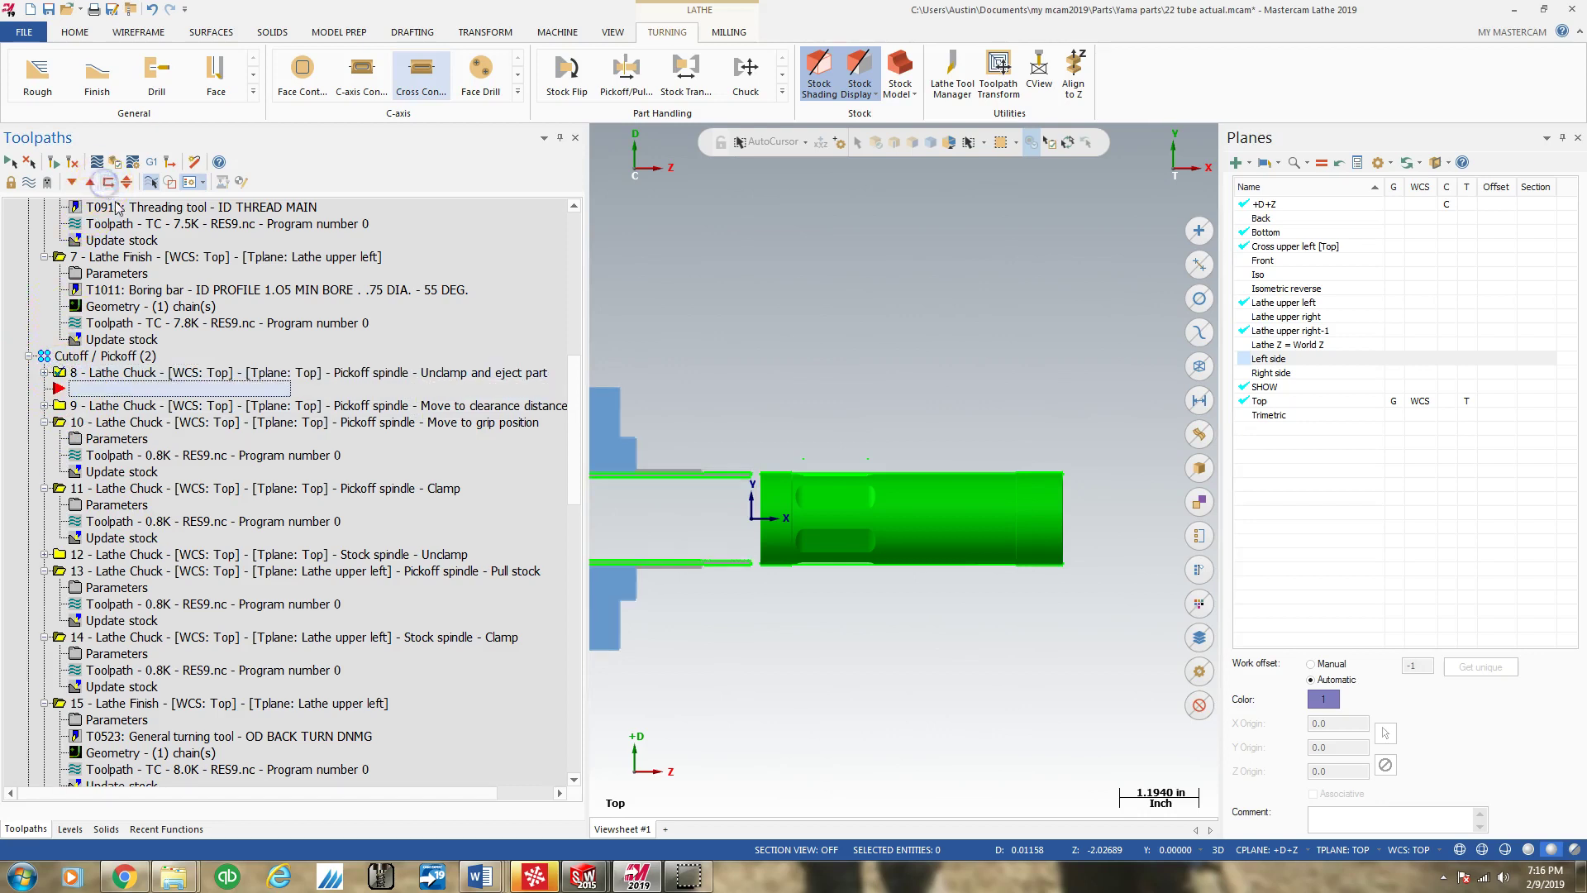
scroll(926, 434, down, 3)
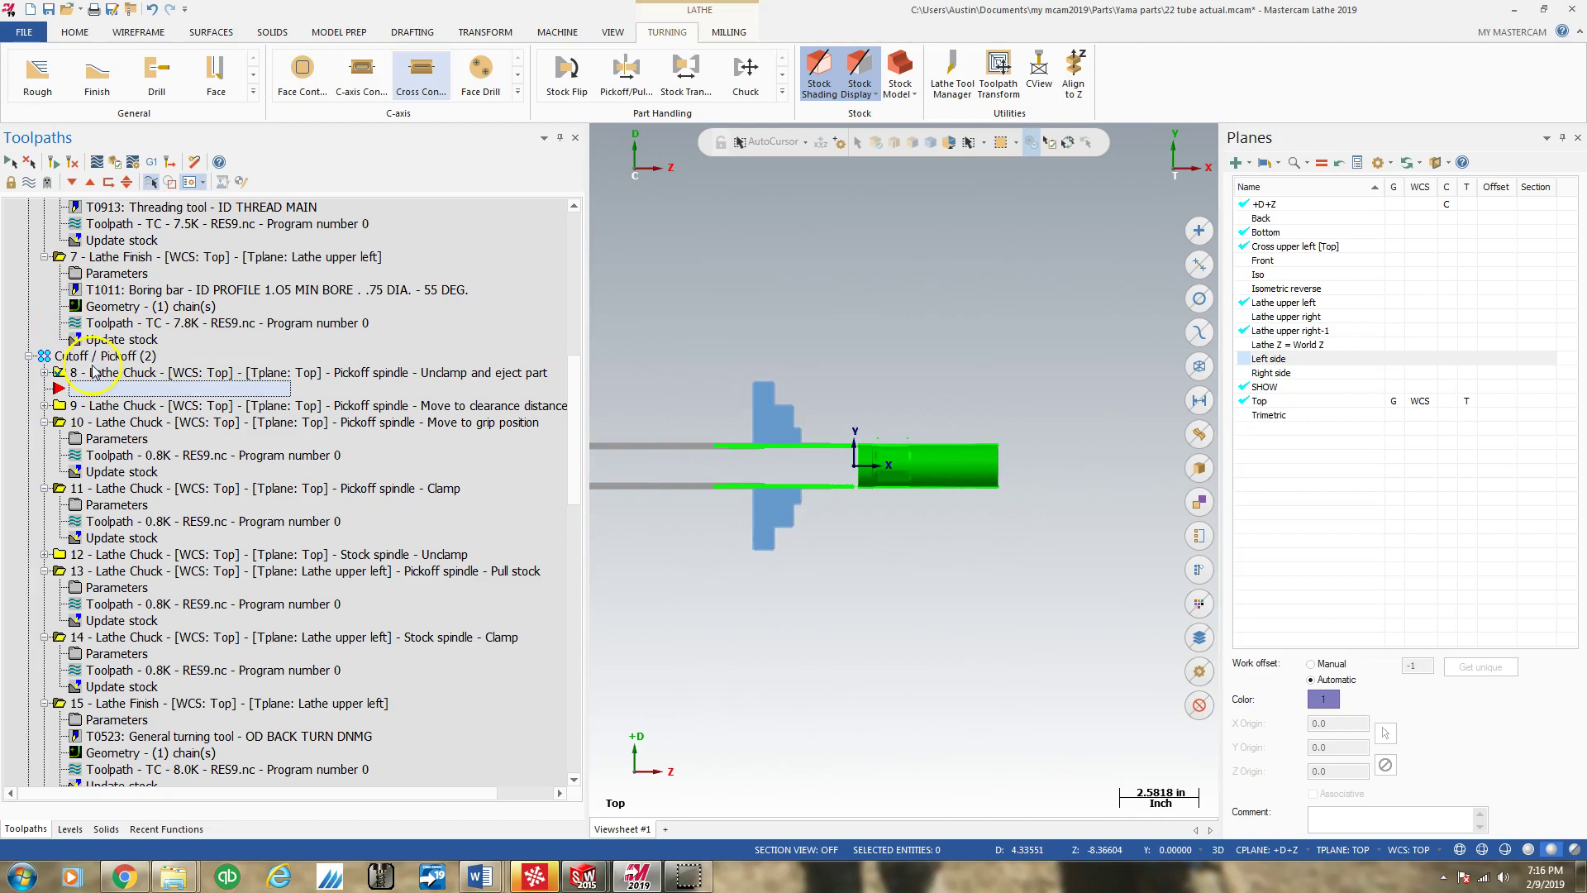
scroll(324, 384, up, 5)
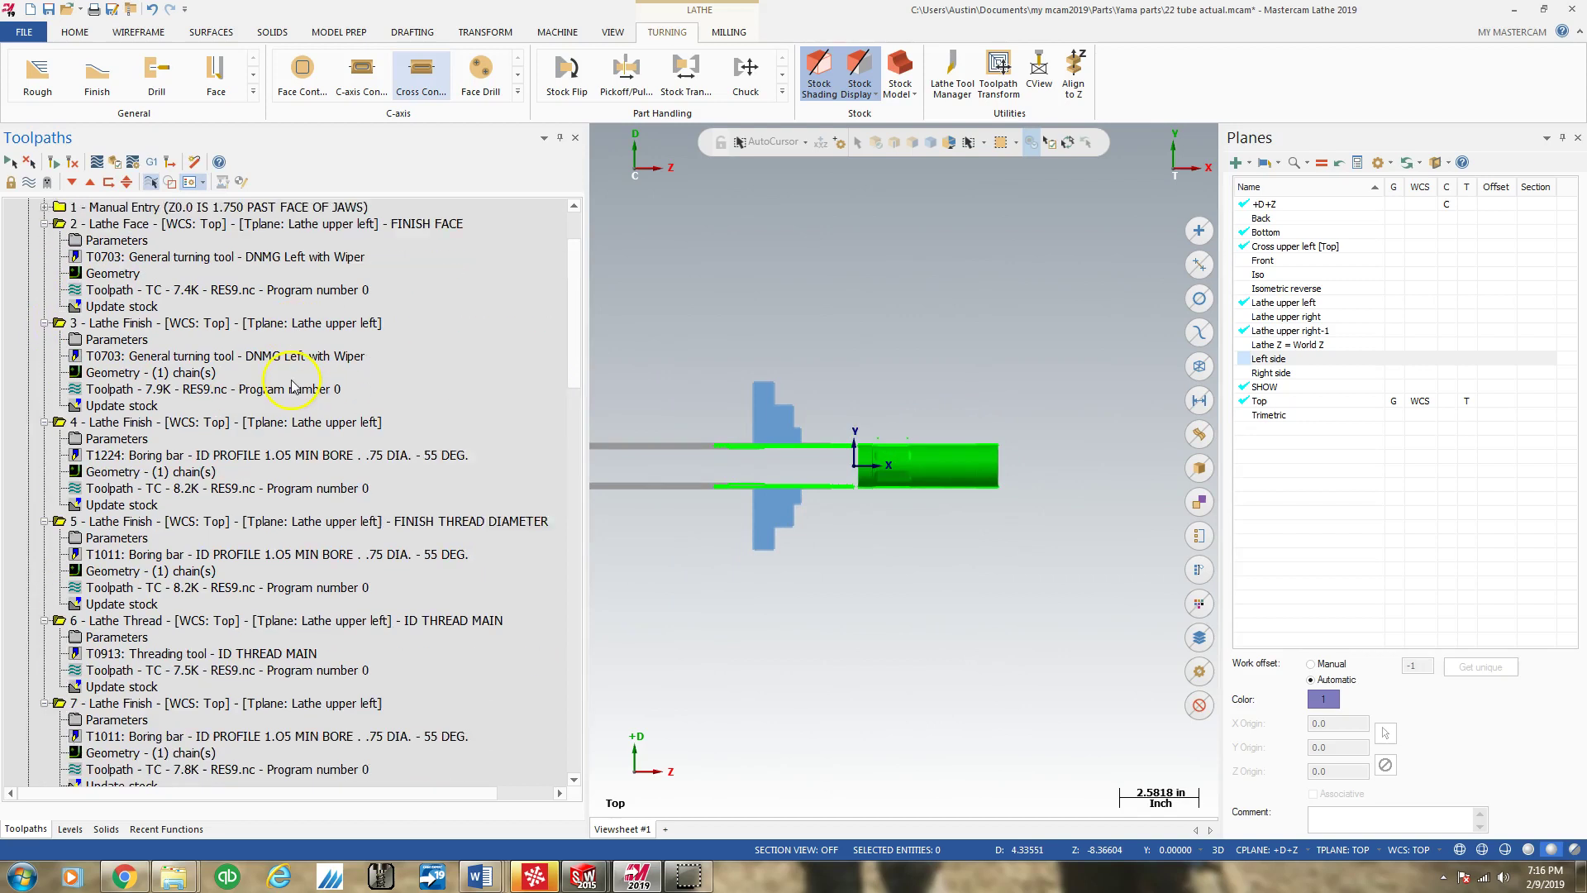
scroll(242, 420, down, 6)
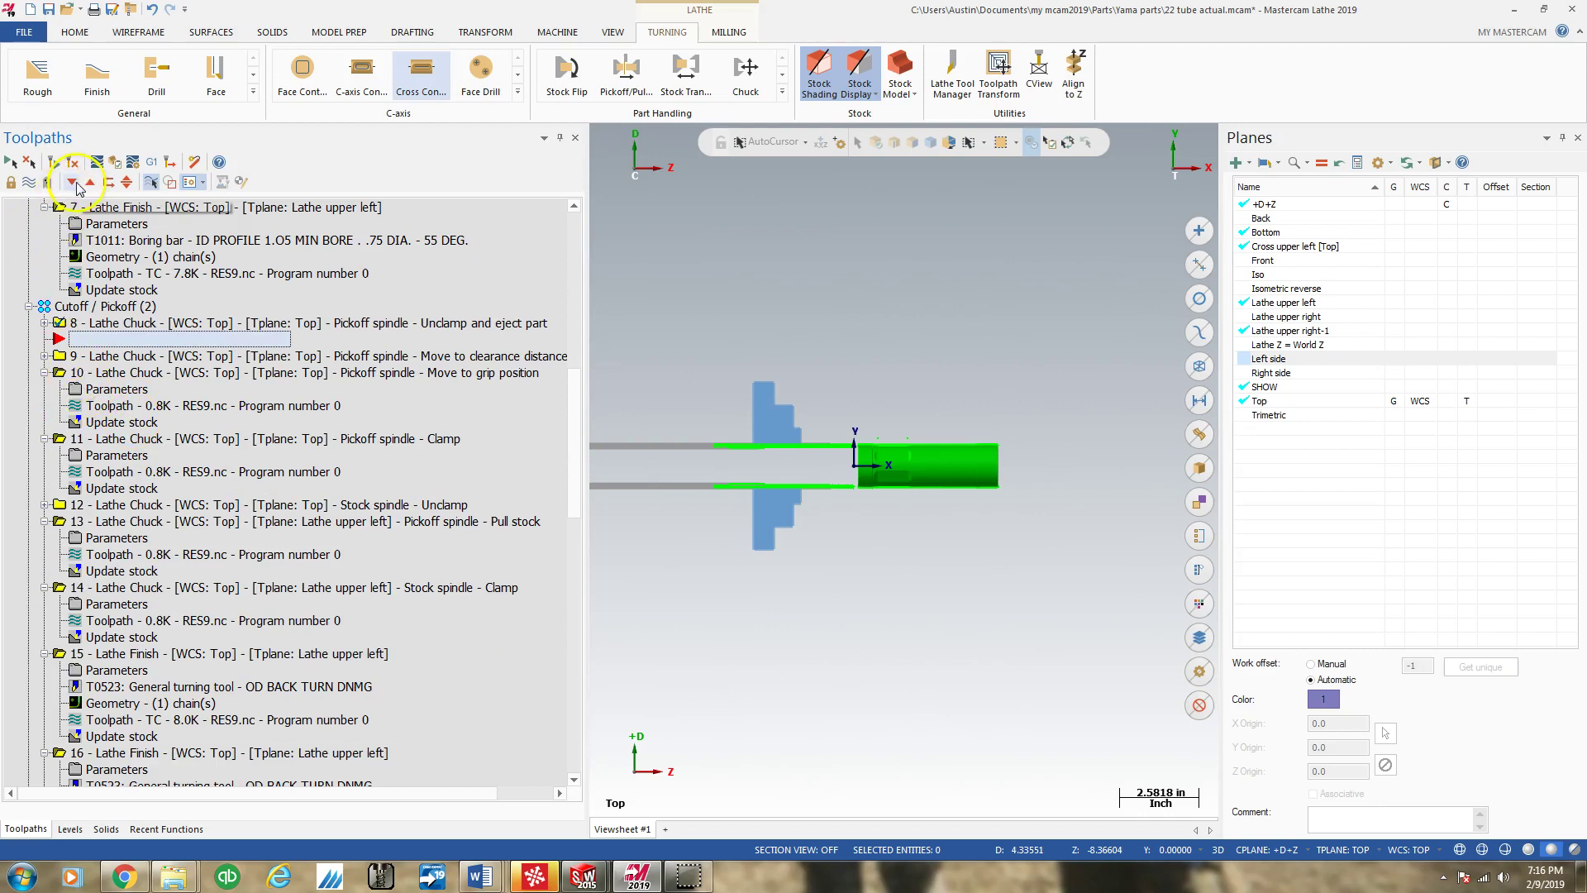
Step: Step the insertion point past operation 13, back to the Cutoff/Pickoff start, then past operation 9
click(74, 182)
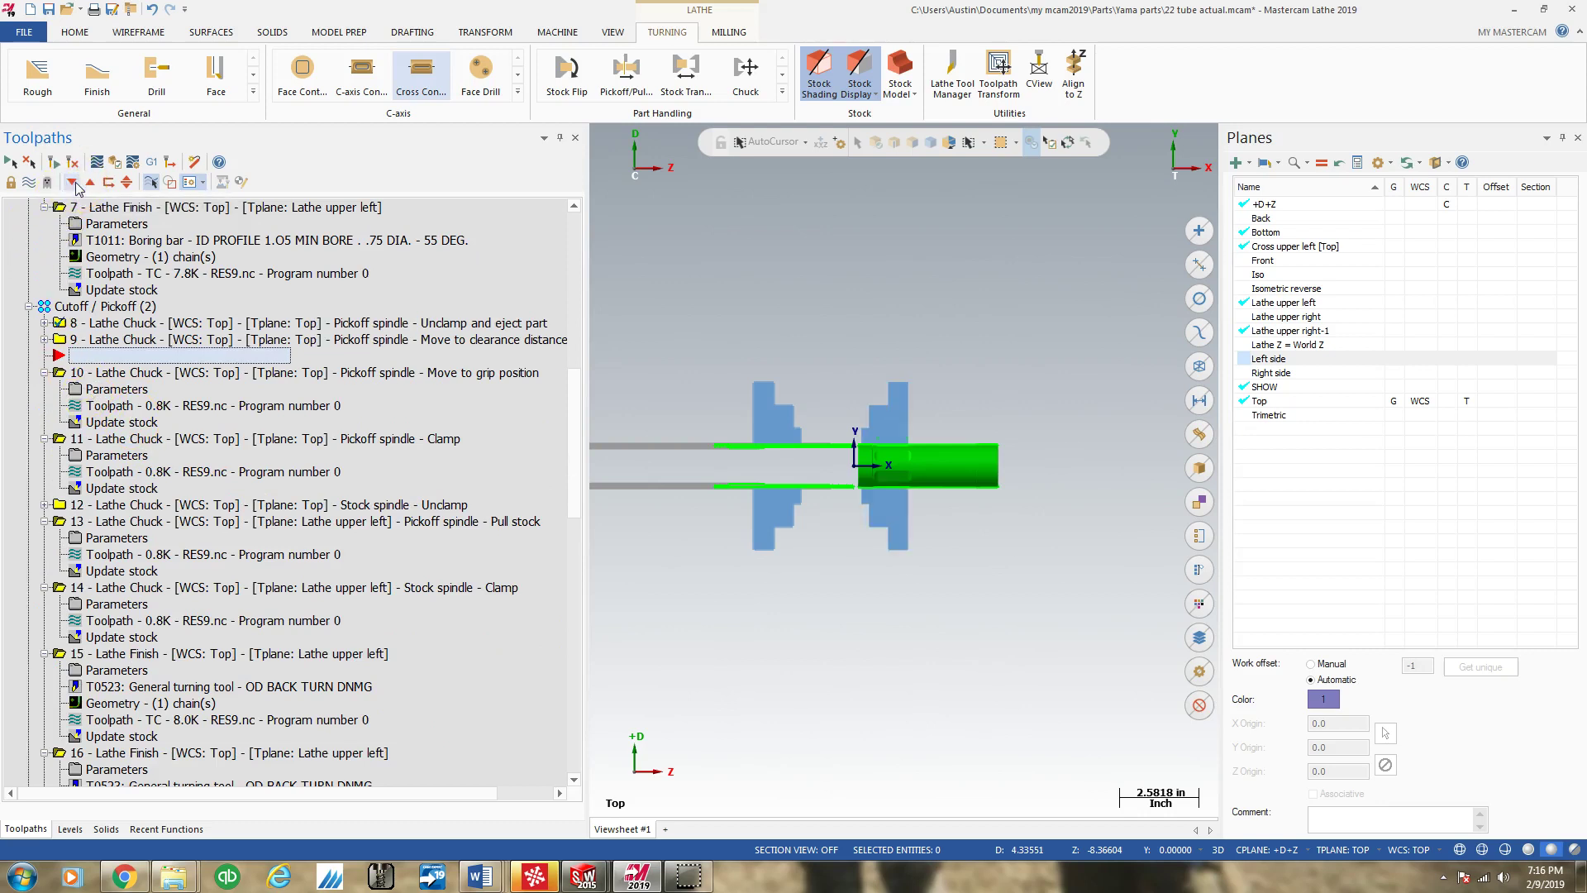
click(73, 183)
click(73, 183)
click(73, 183)
click(74, 182)
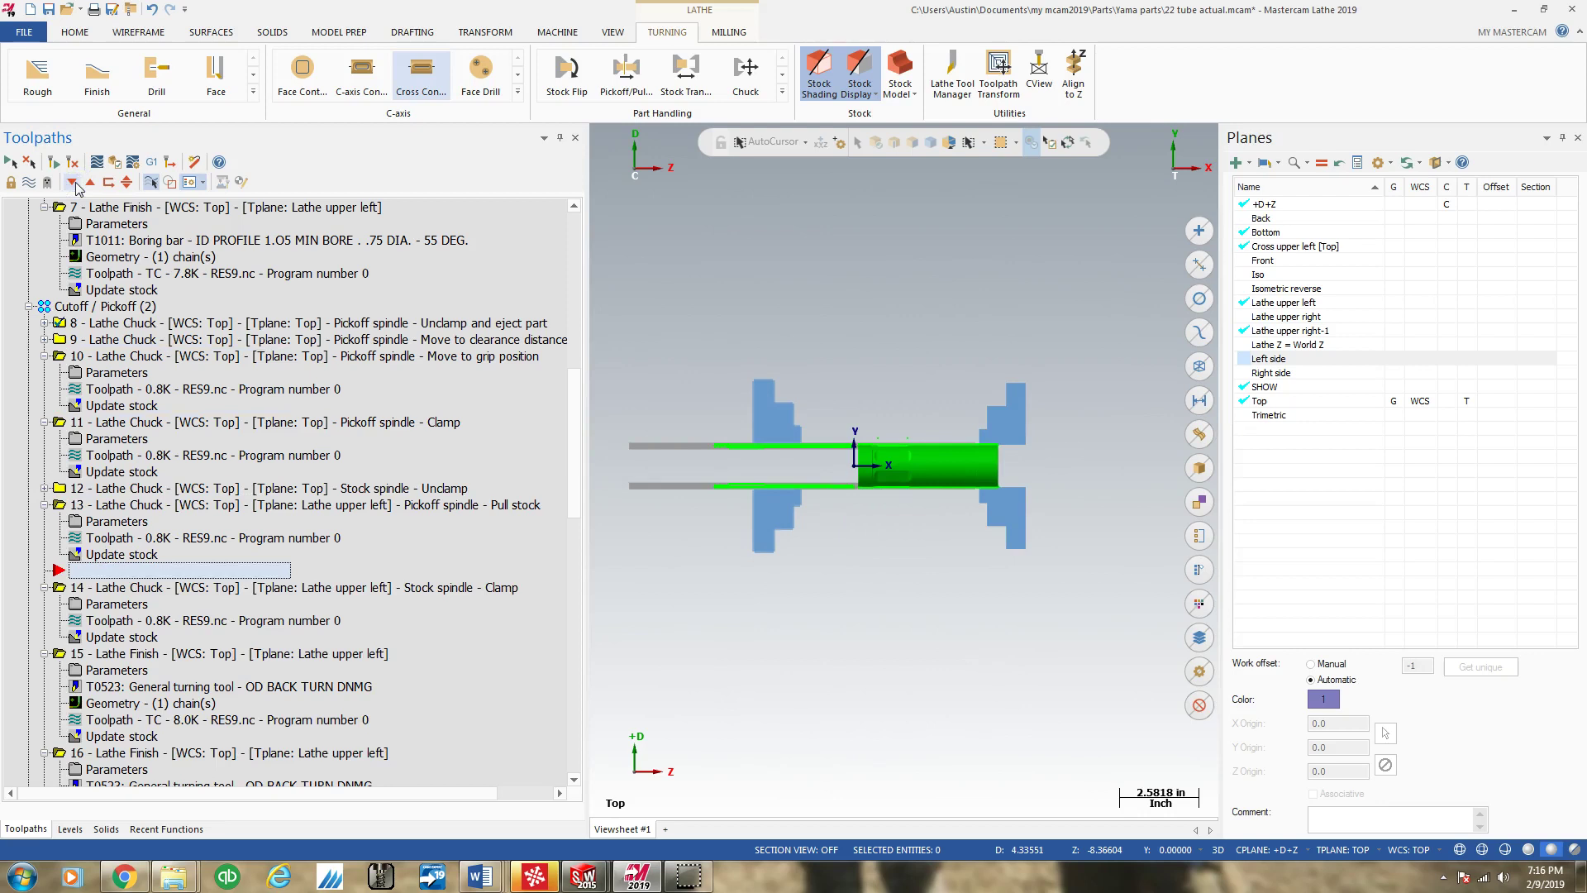
click(91, 182)
click(91, 182)
click(91, 182)
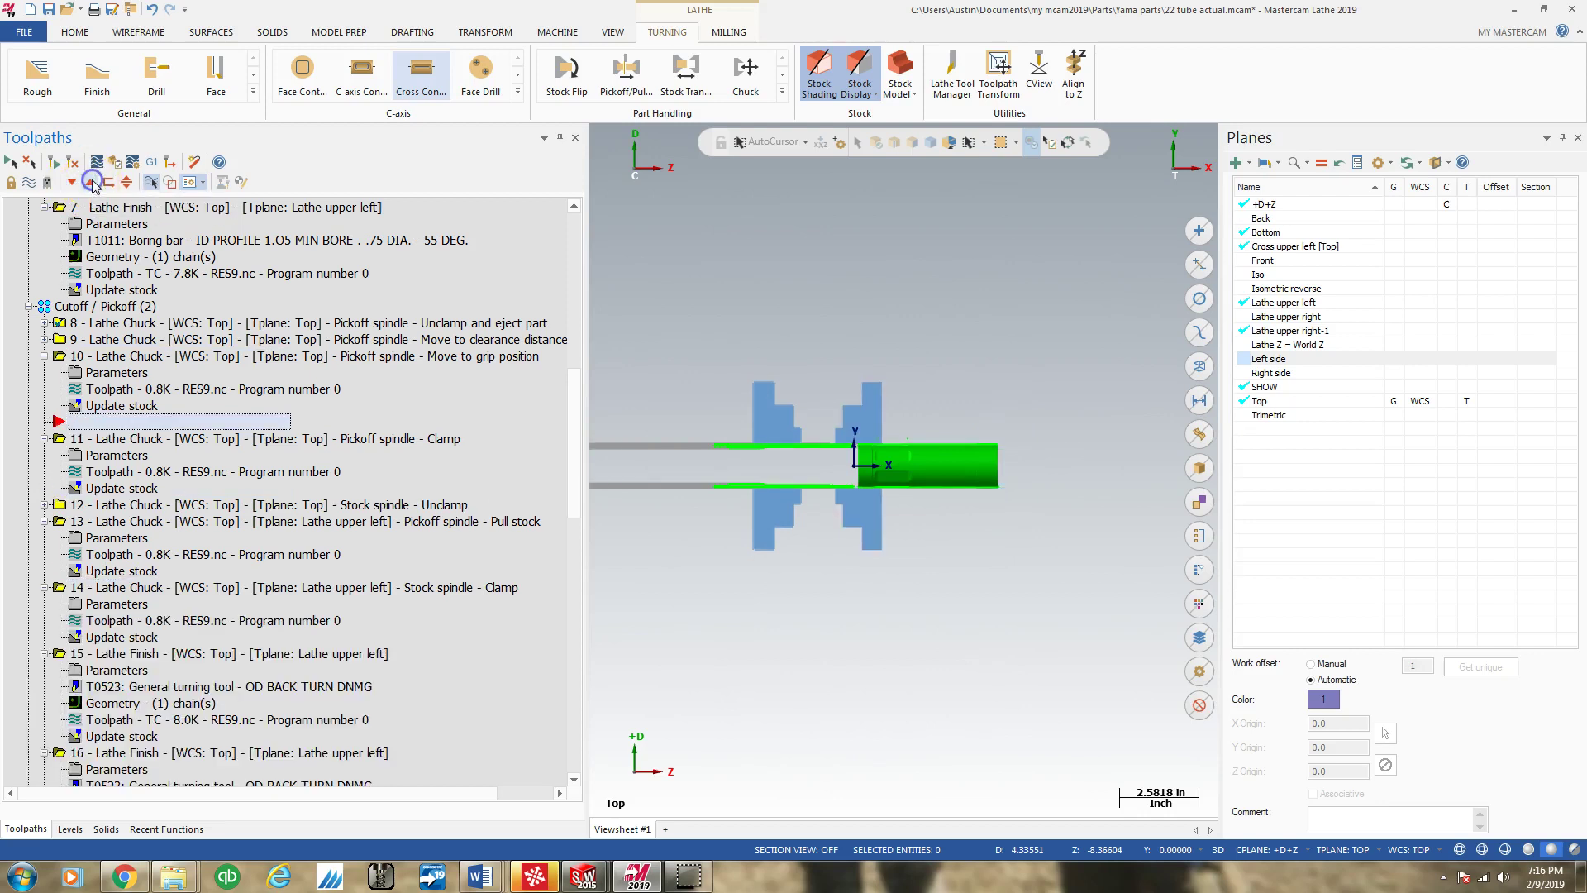
click(91, 182)
click(91, 182)
click(91, 182)
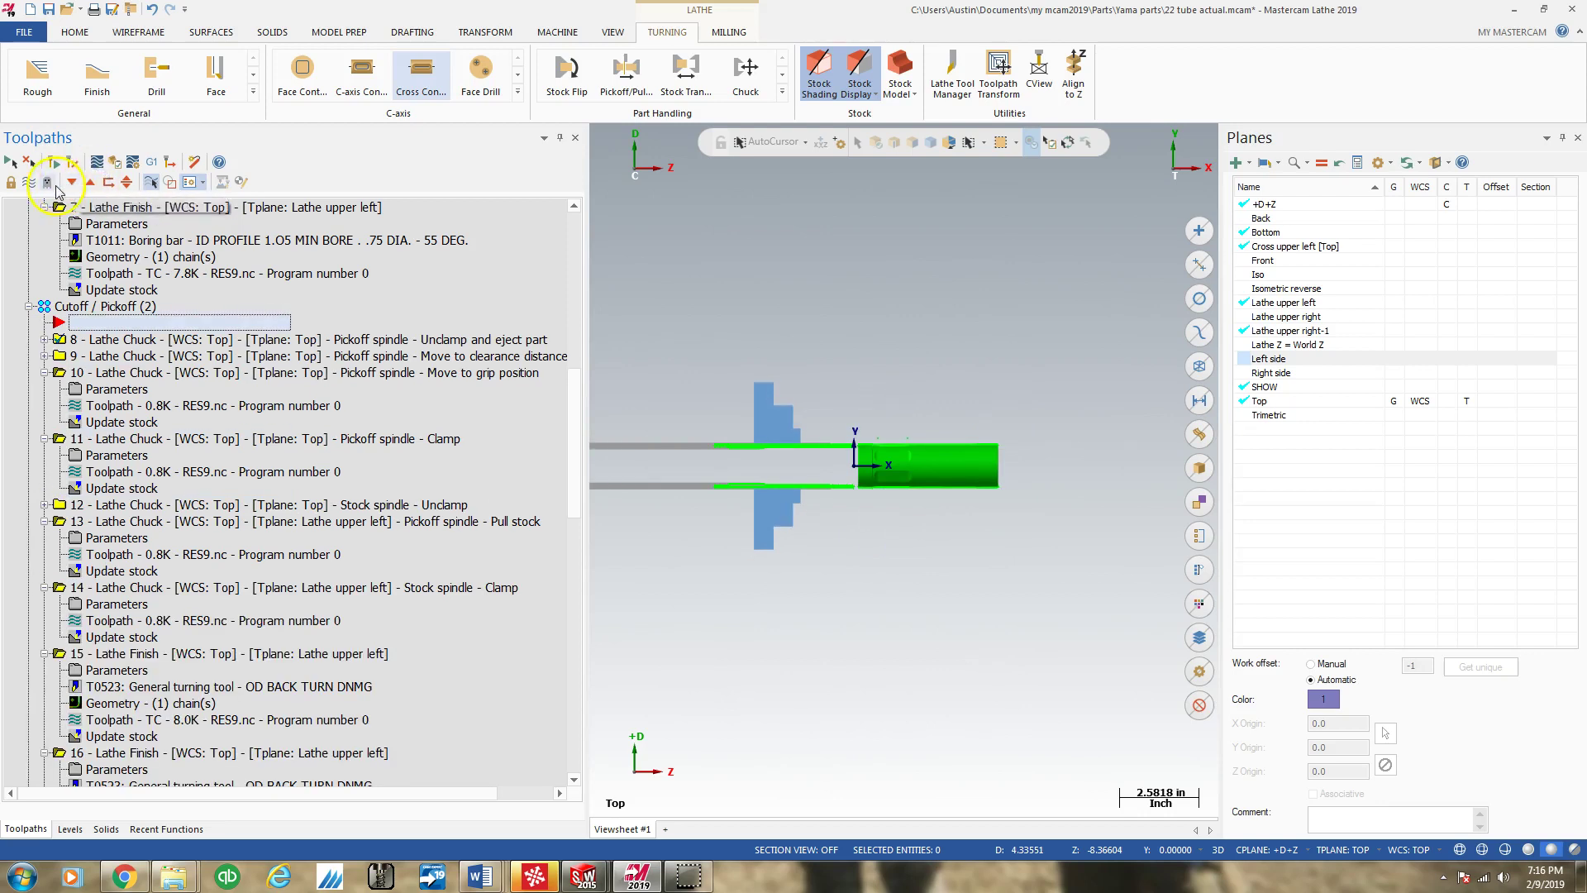
click(73, 182)
click(73, 183)
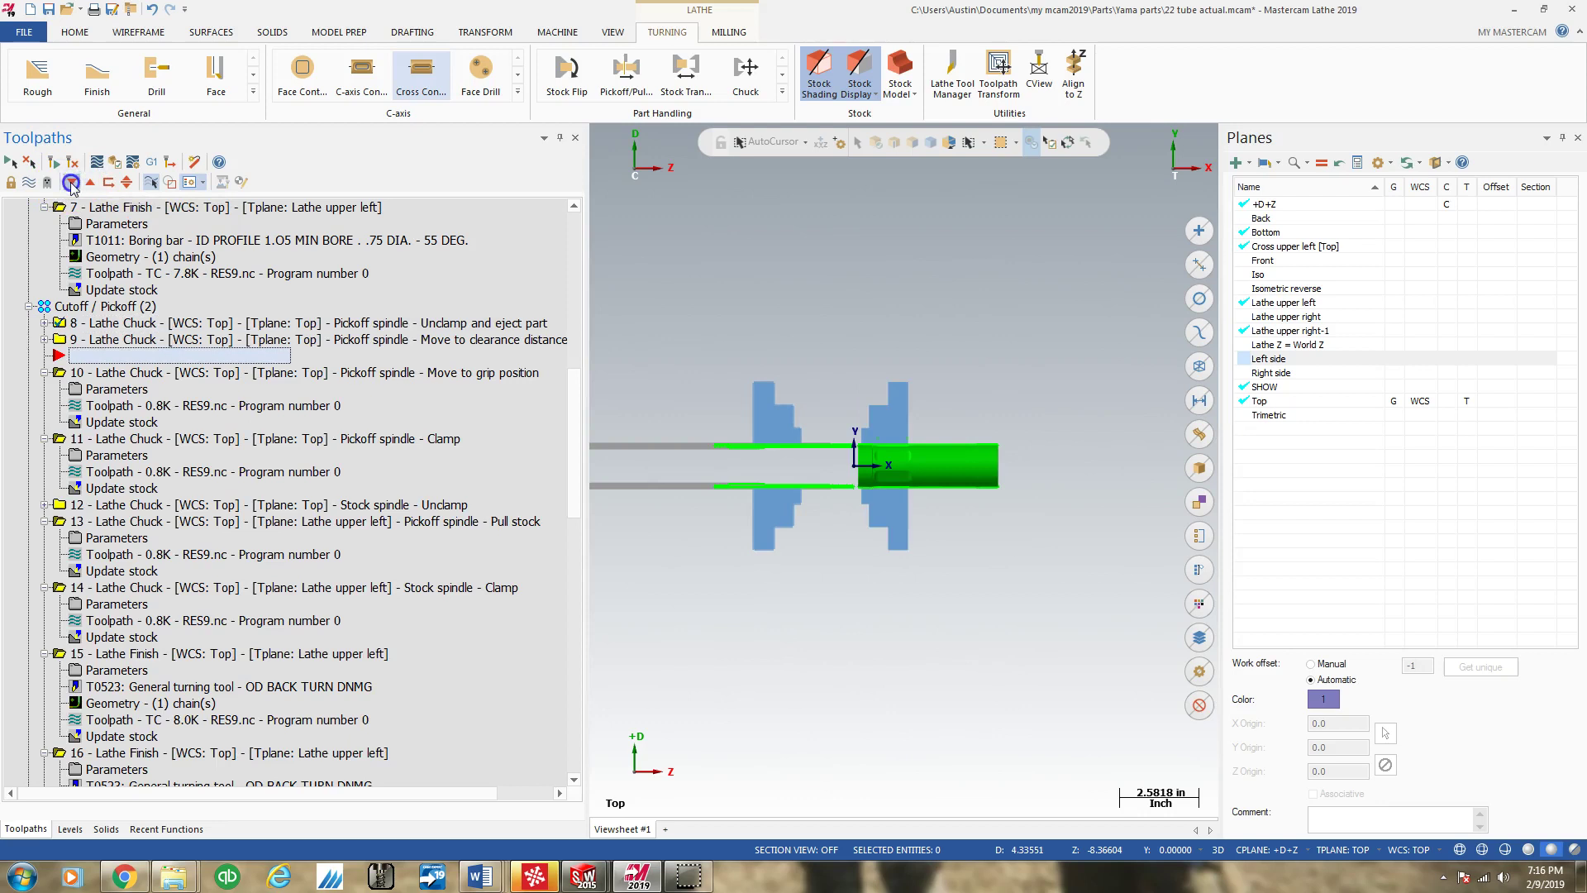
click(72, 182)
Step: Advance the insertion point past operation 11, Clamp, to below operation 13, Pull stock
scroll(856, 438, up, 3)
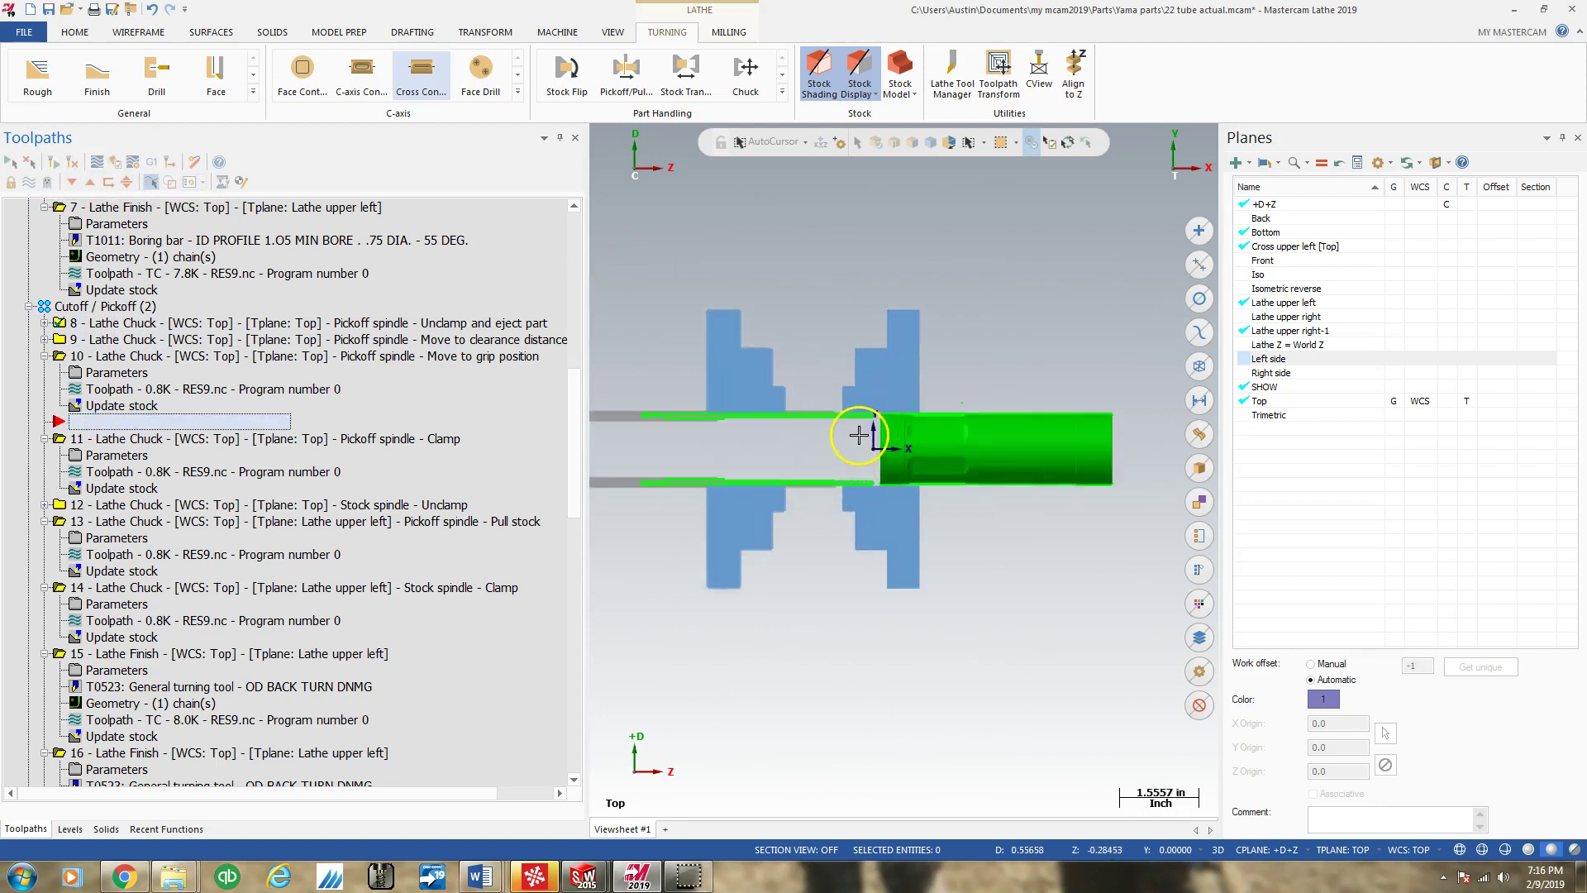
scroll(858, 435, up, 2)
click(72, 182)
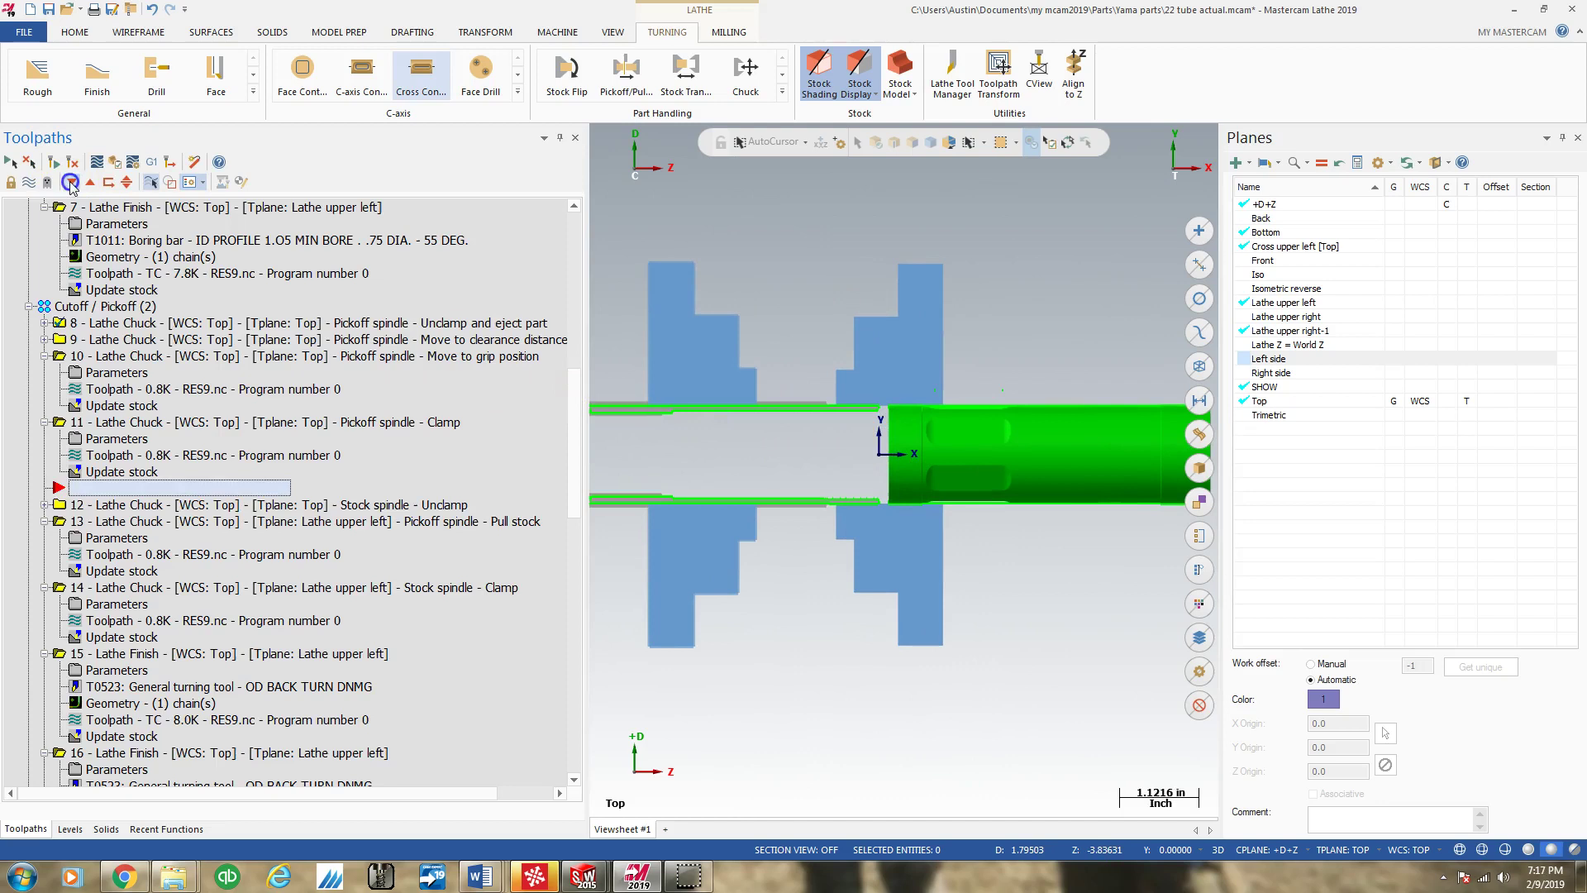
click(72, 183)
click(71, 183)
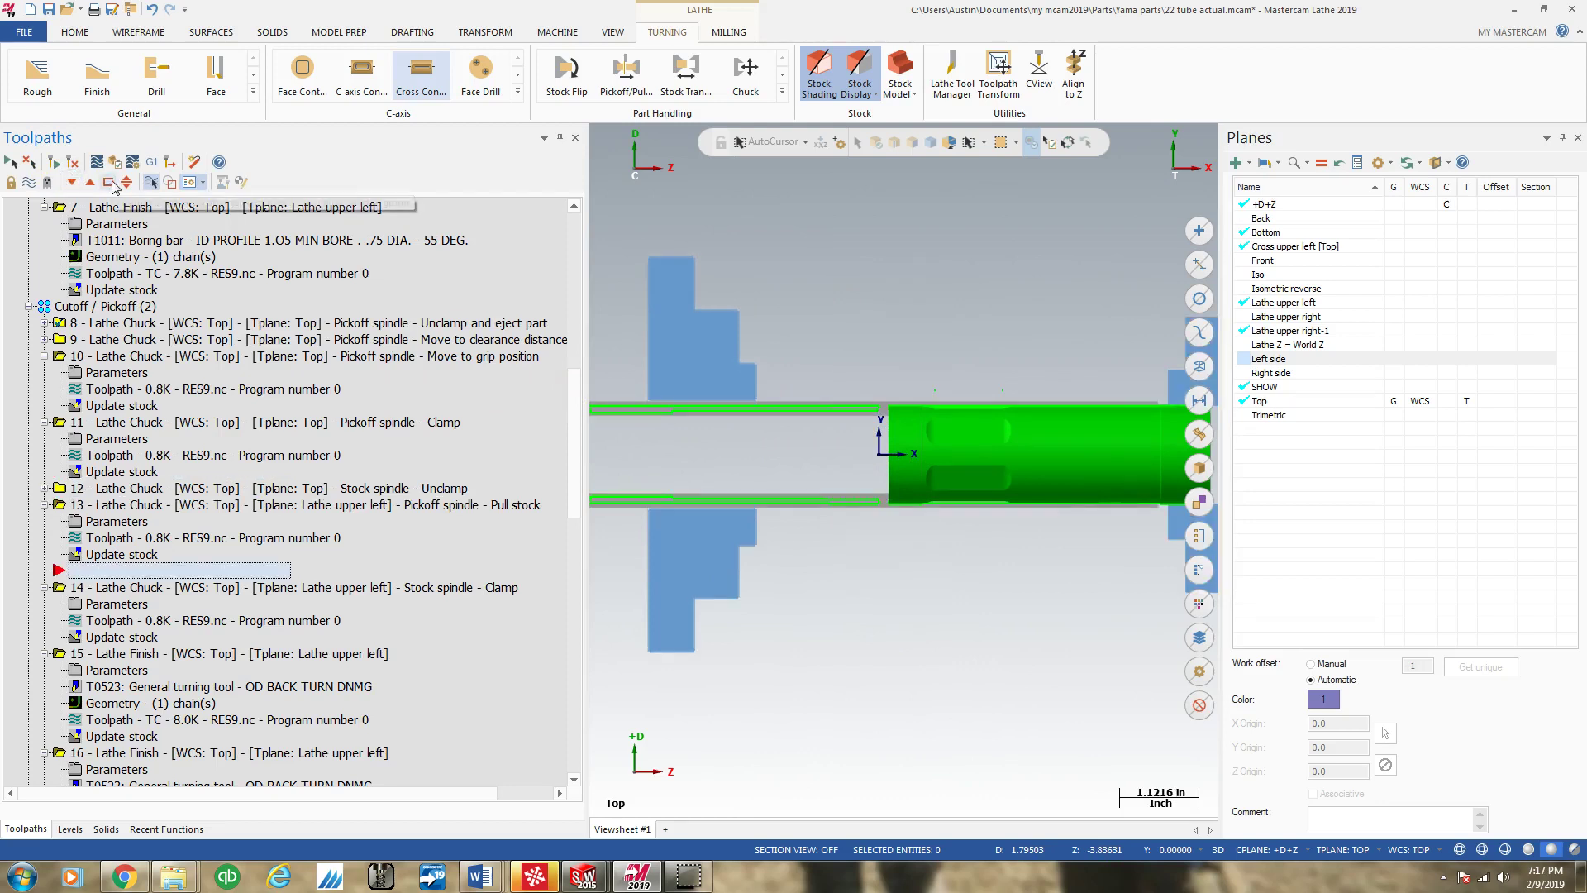
scroll(1091, 344, down, 5)
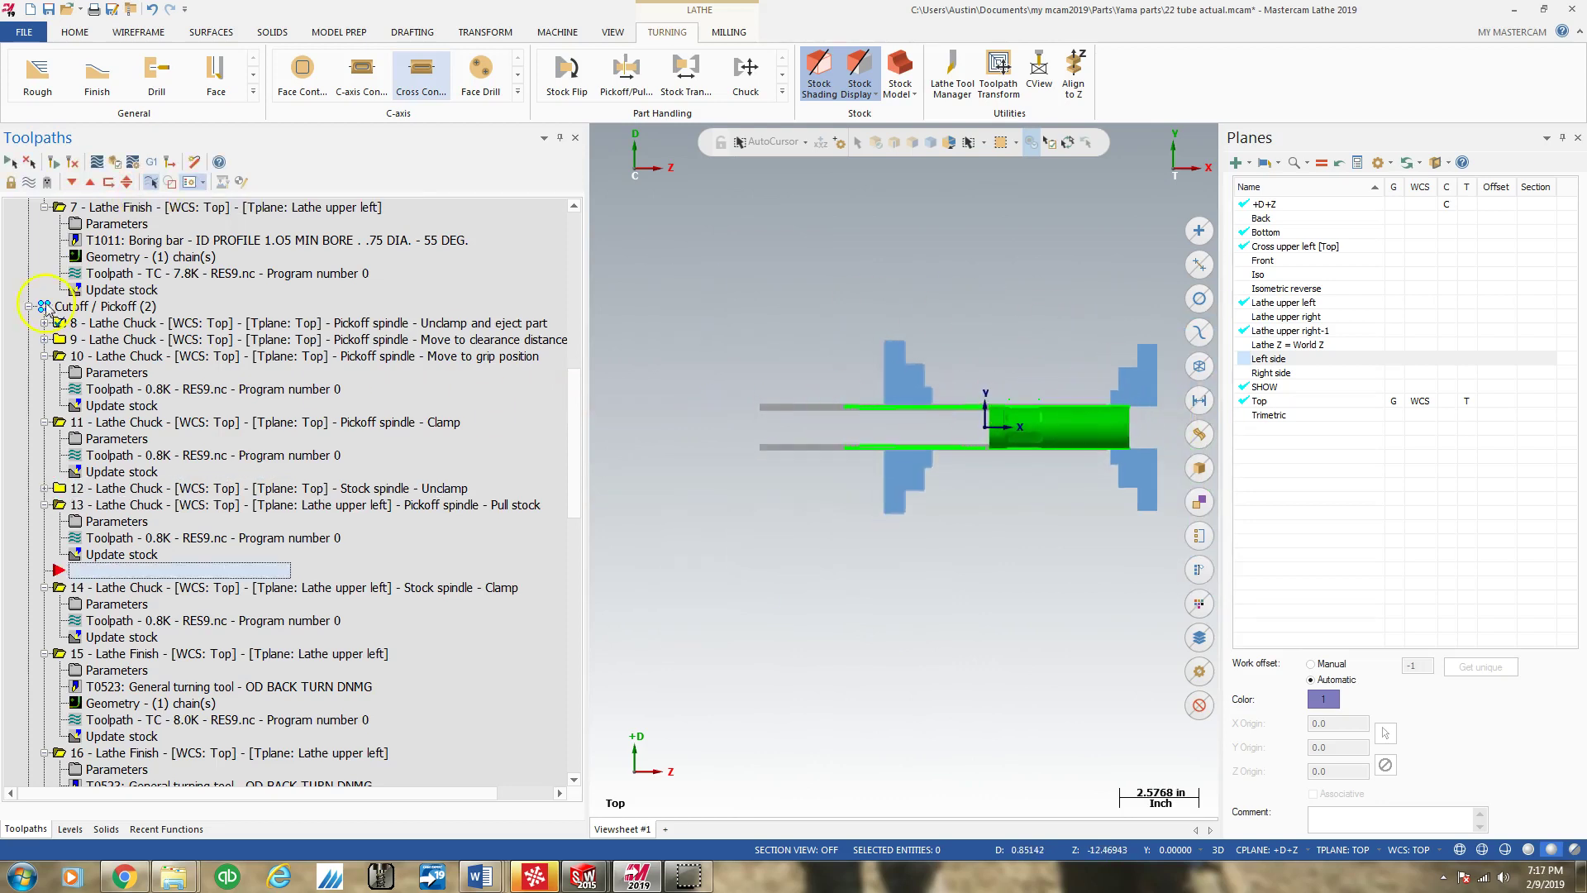
Step: Advance the insertion point to after operation 24, FINISH FACE, then back before operation 21
click(71, 183)
click(72, 182)
click(72, 183)
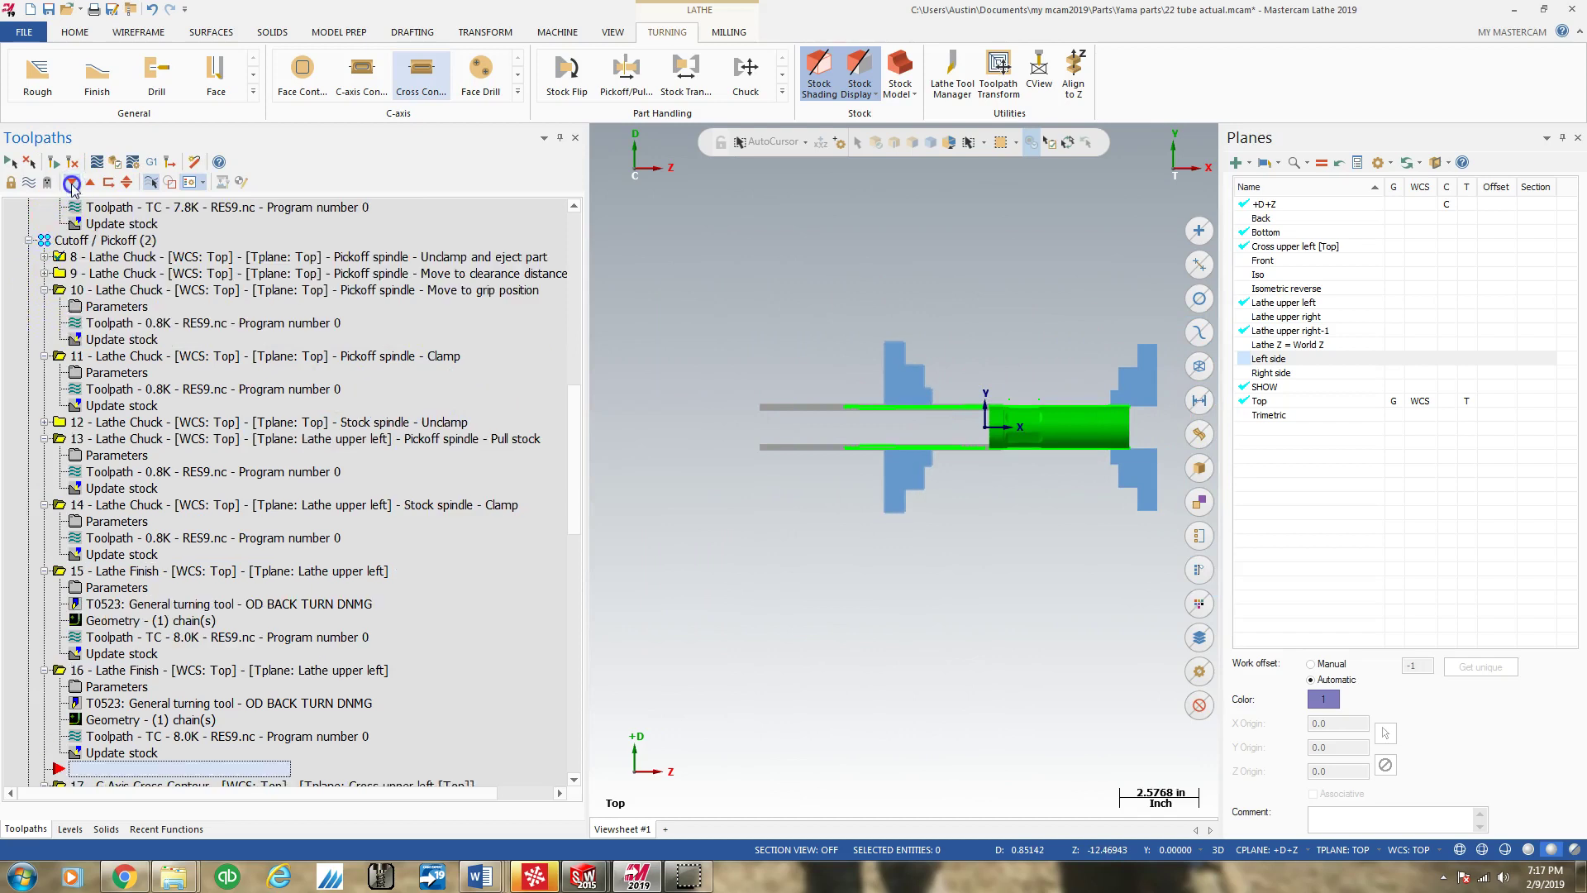
click(72, 182)
click(72, 183)
click(72, 183)
click(72, 183)
click(72, 182)
click(72, 182)
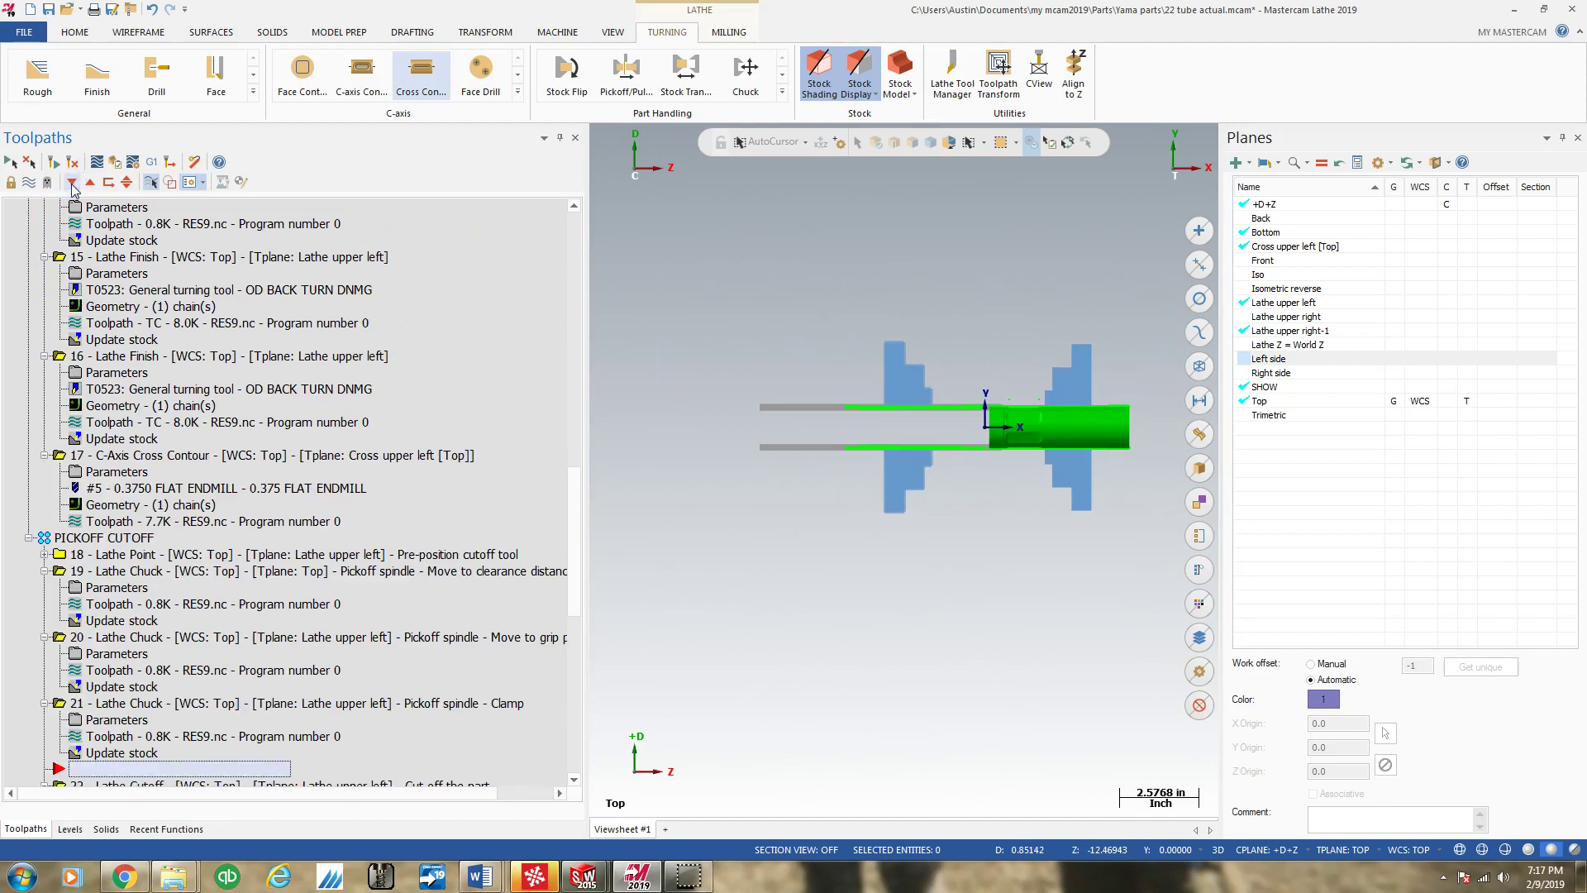
click(72, 183)
click(72, 183)
click(72, 183)
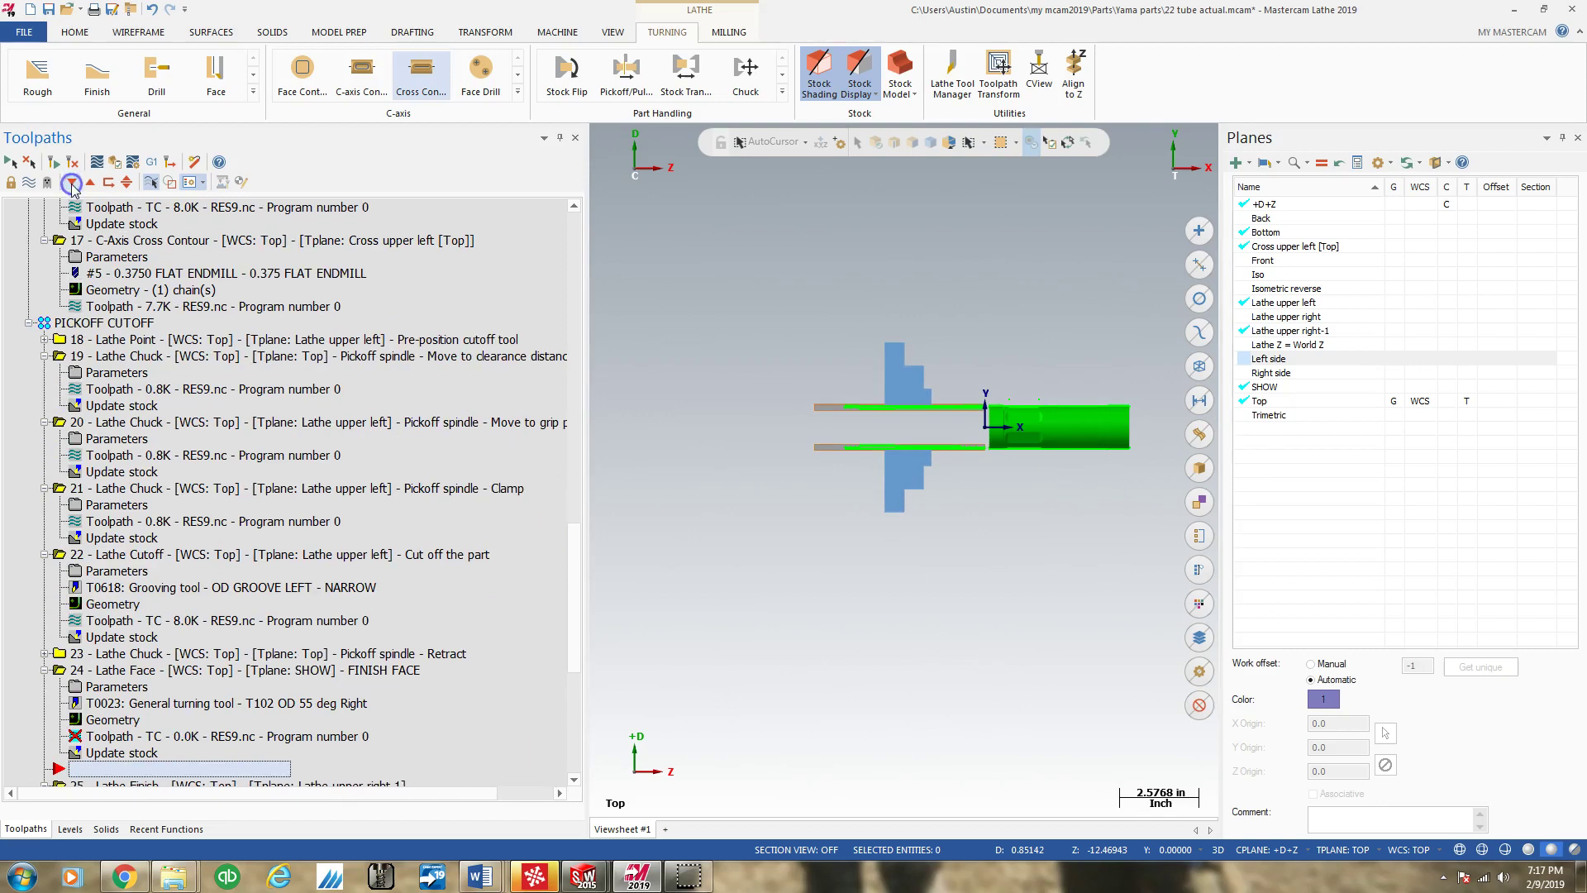
click(90, 183)
click(90, 182)
click(90, 183)
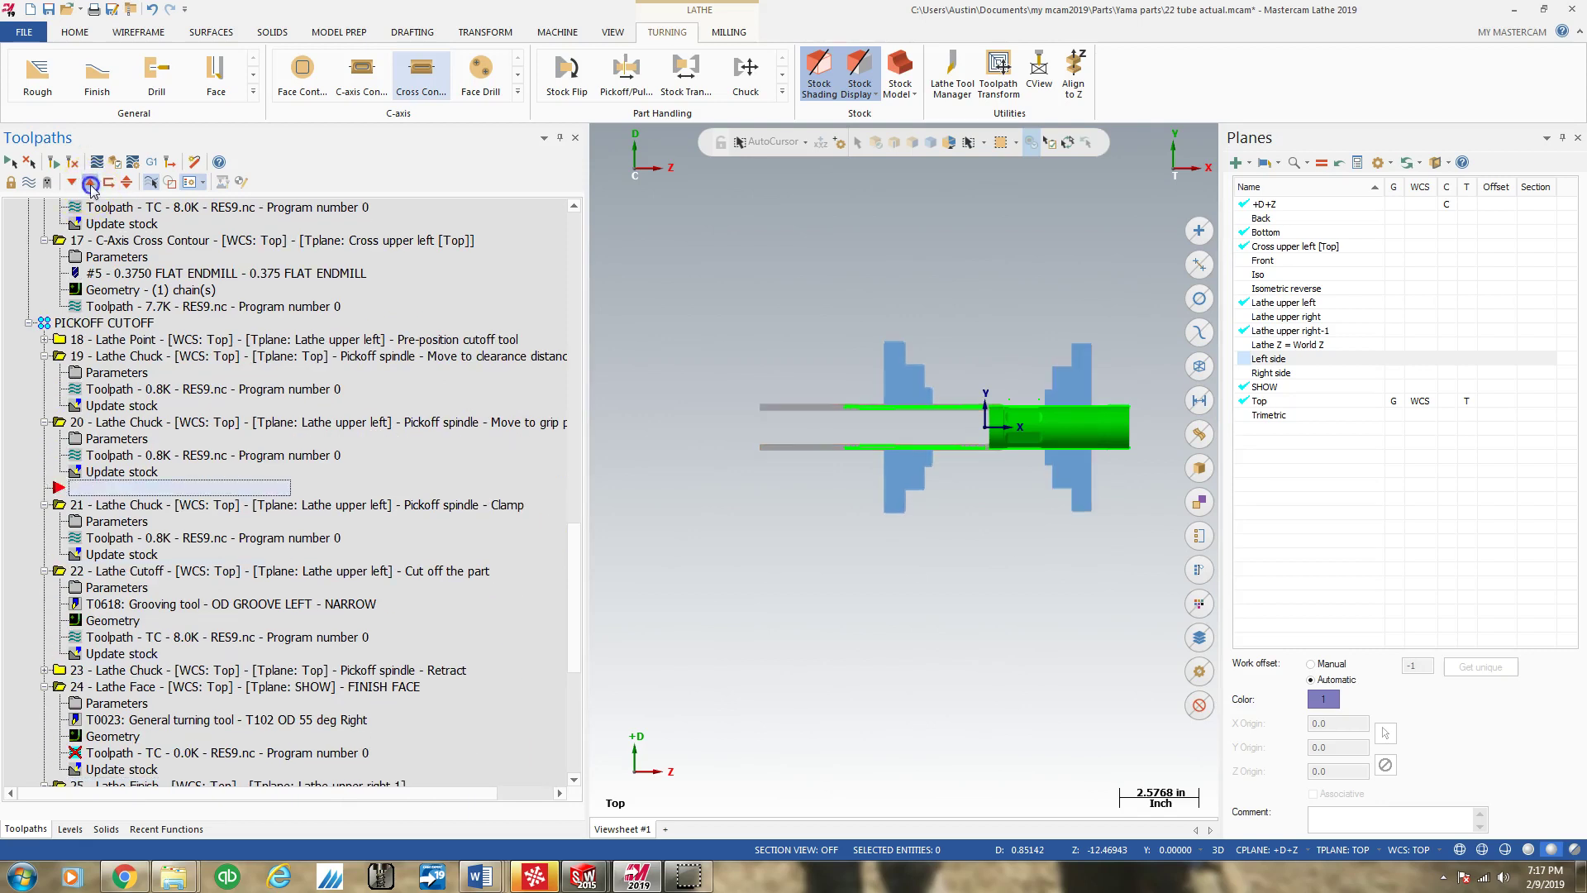
click(90, 183)
click(90, 183)
click(90, 182)
click(90, 183)
click(91, 182)
scroll(116, 376, down, 5)
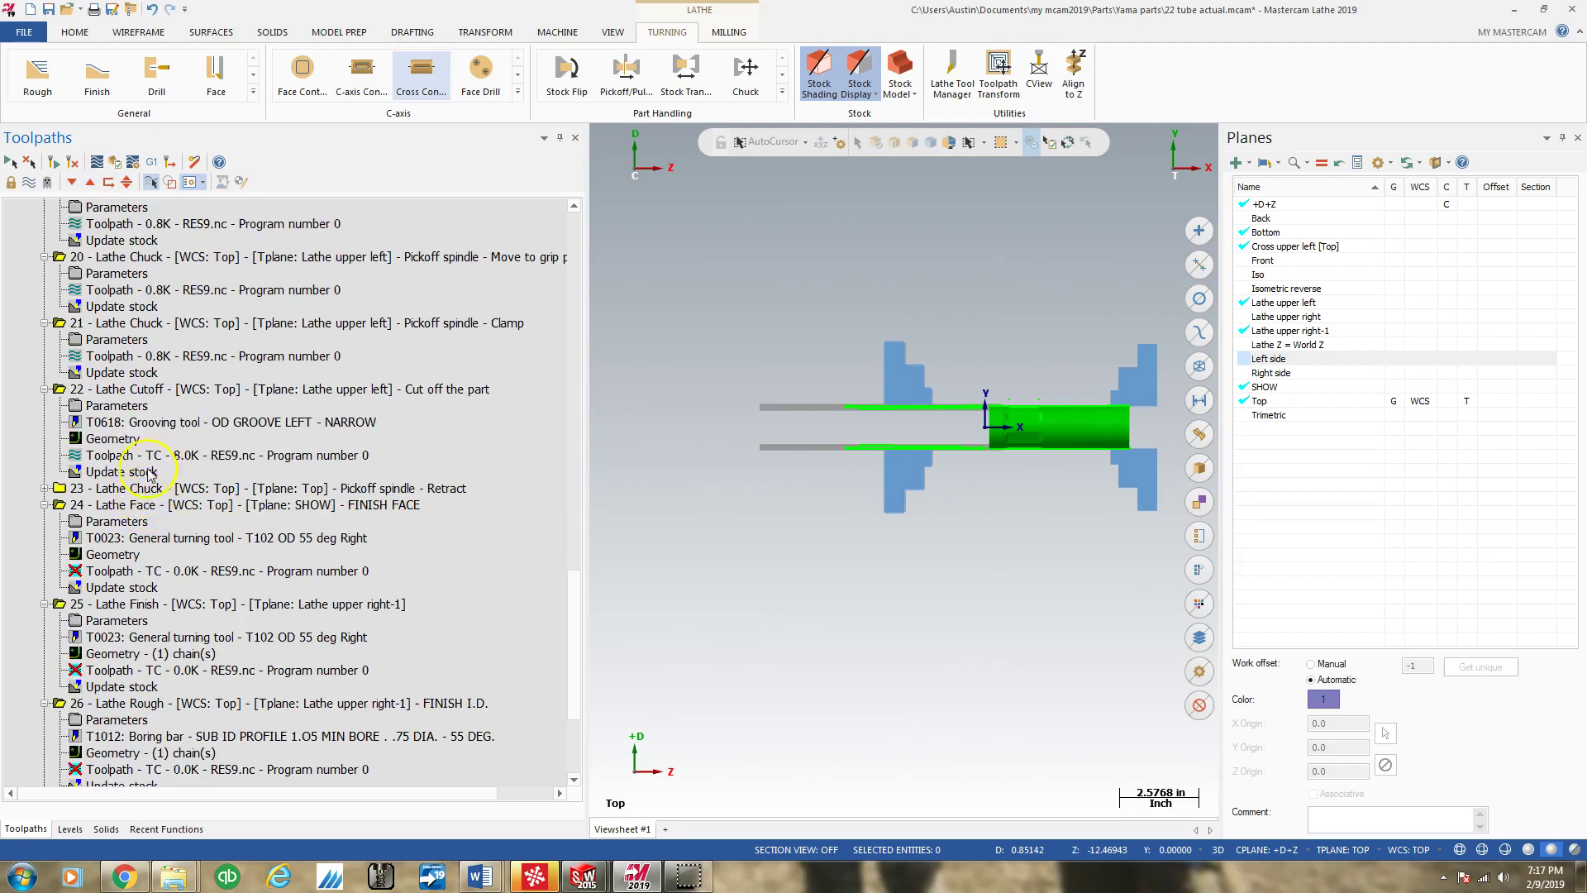
scroll(116, 376, up, 5)
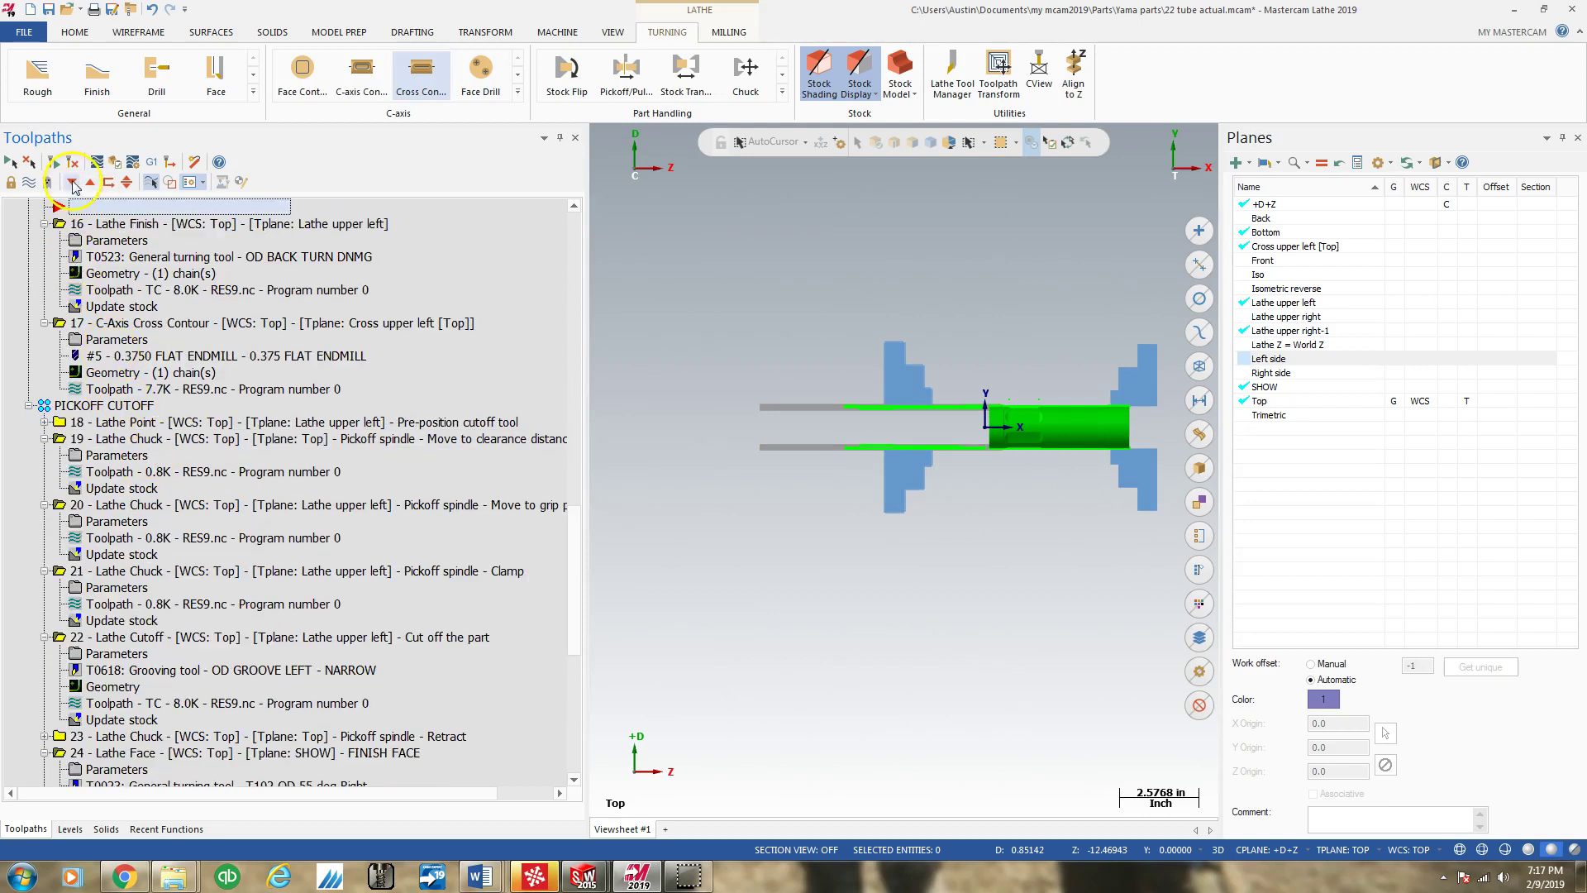
Step: Preview the stock by moving the insert point between operations 16 and 20
click(72, 183)
click(72, 182)
click(72, 183)
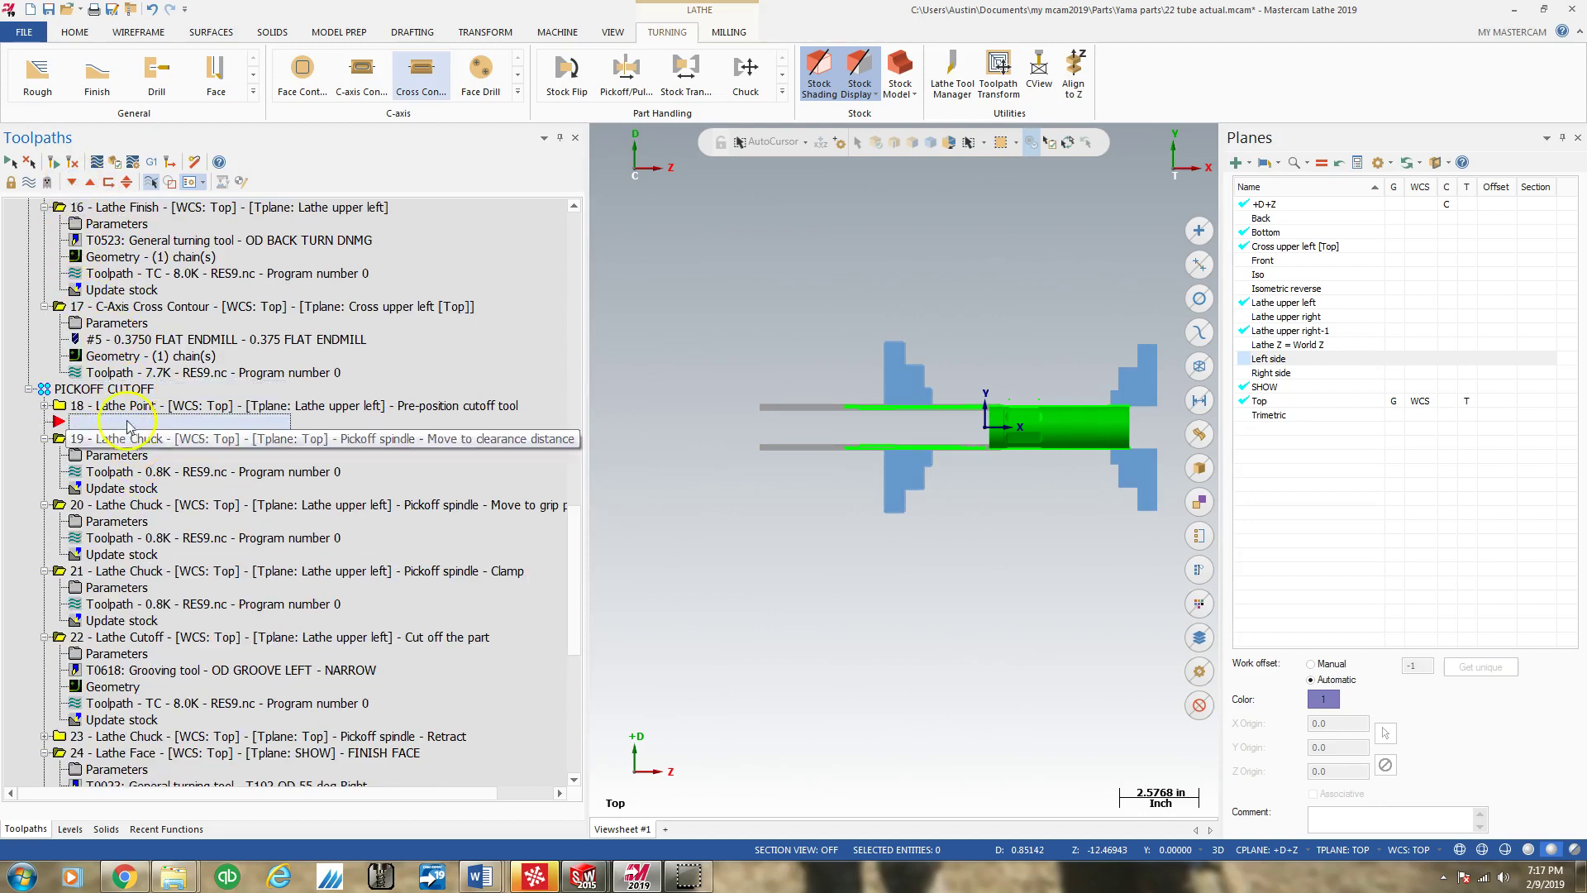
click(72, 182)
click(72, 183)
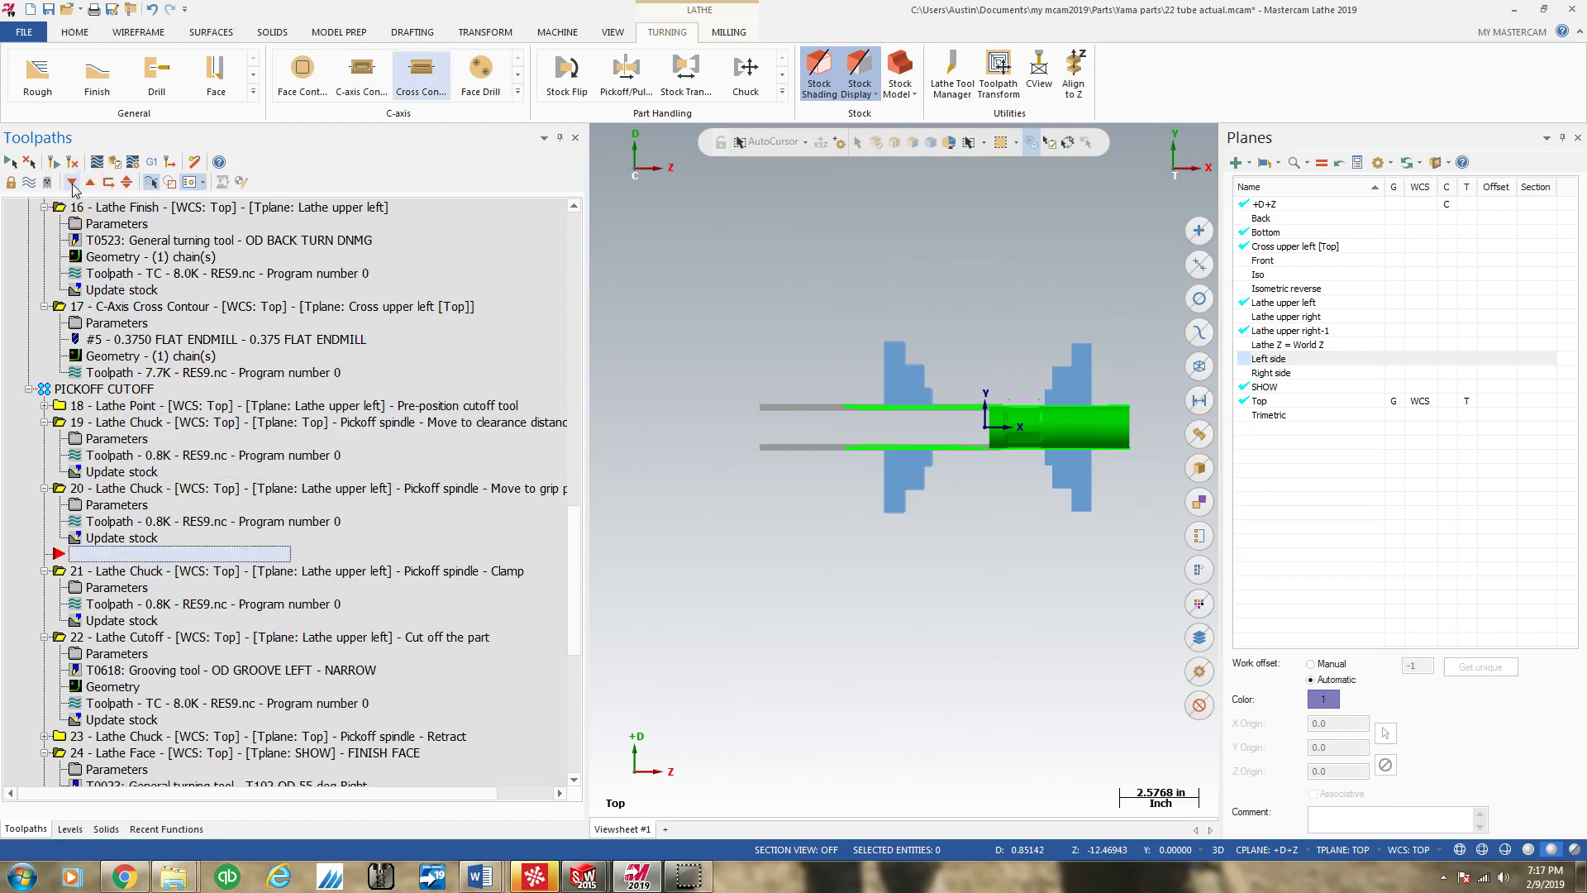
click(90, 183)
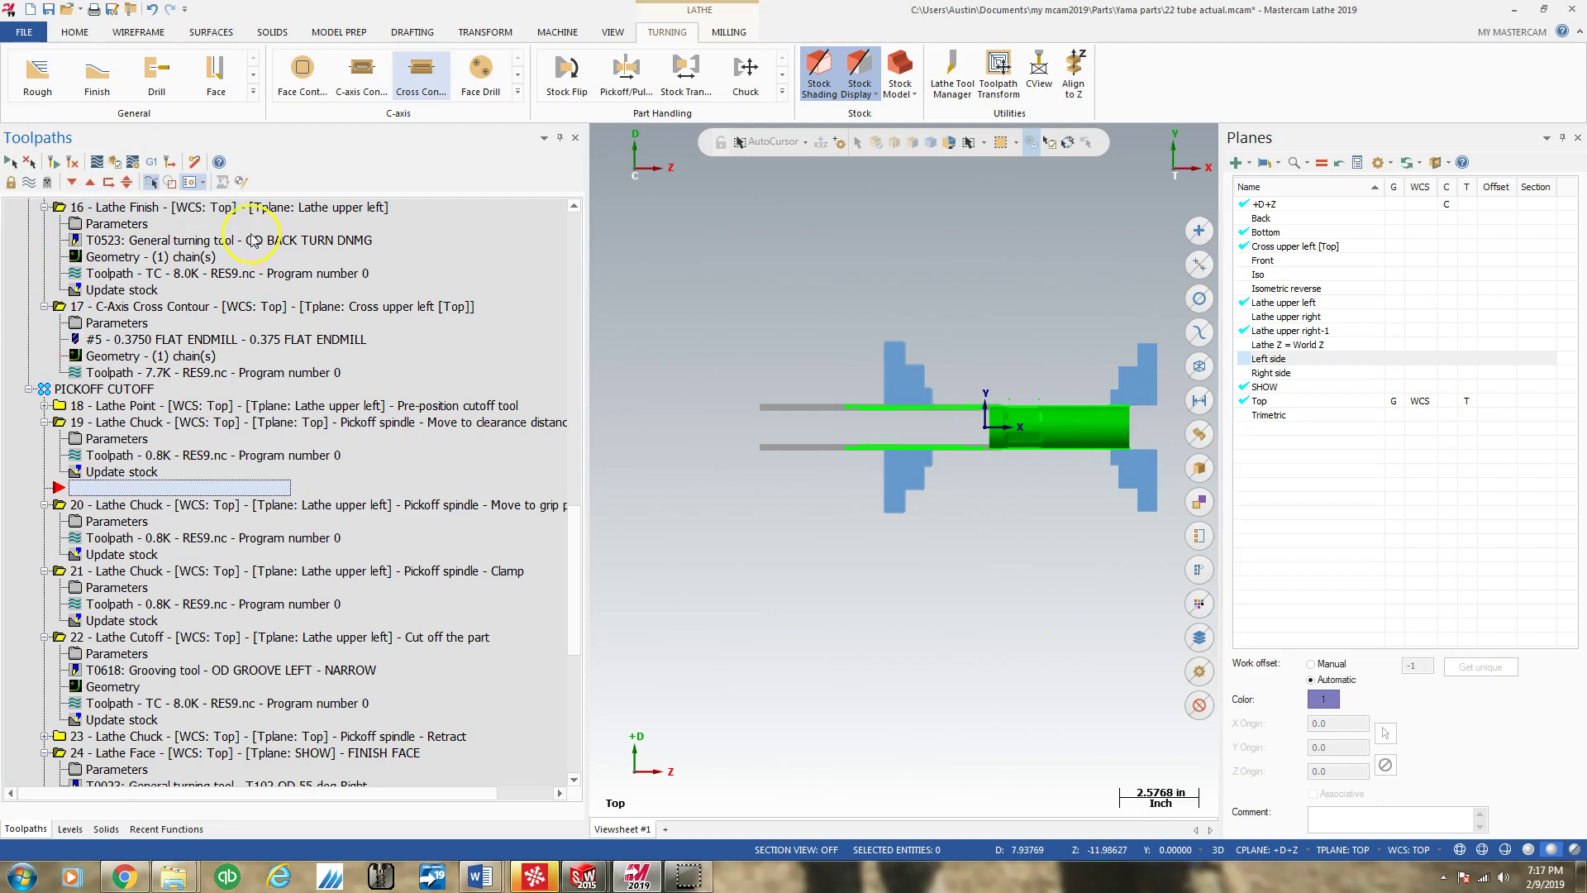
click(90, 183)
click(90, 183)
click(90, 183)
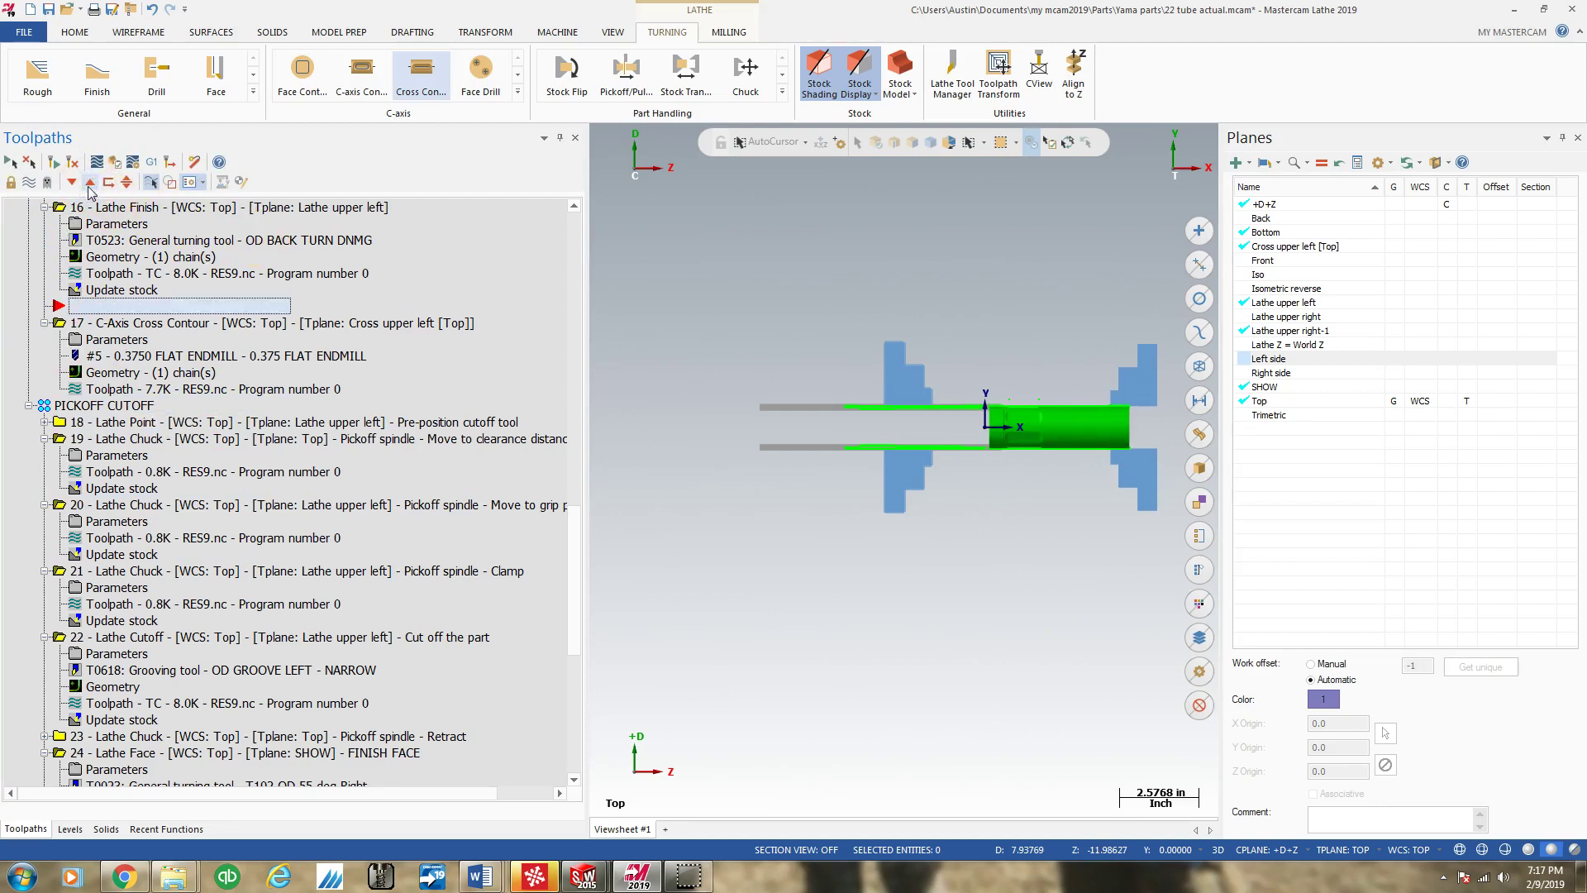
click(90, 183)
click(74, 183)
click(74, 183)
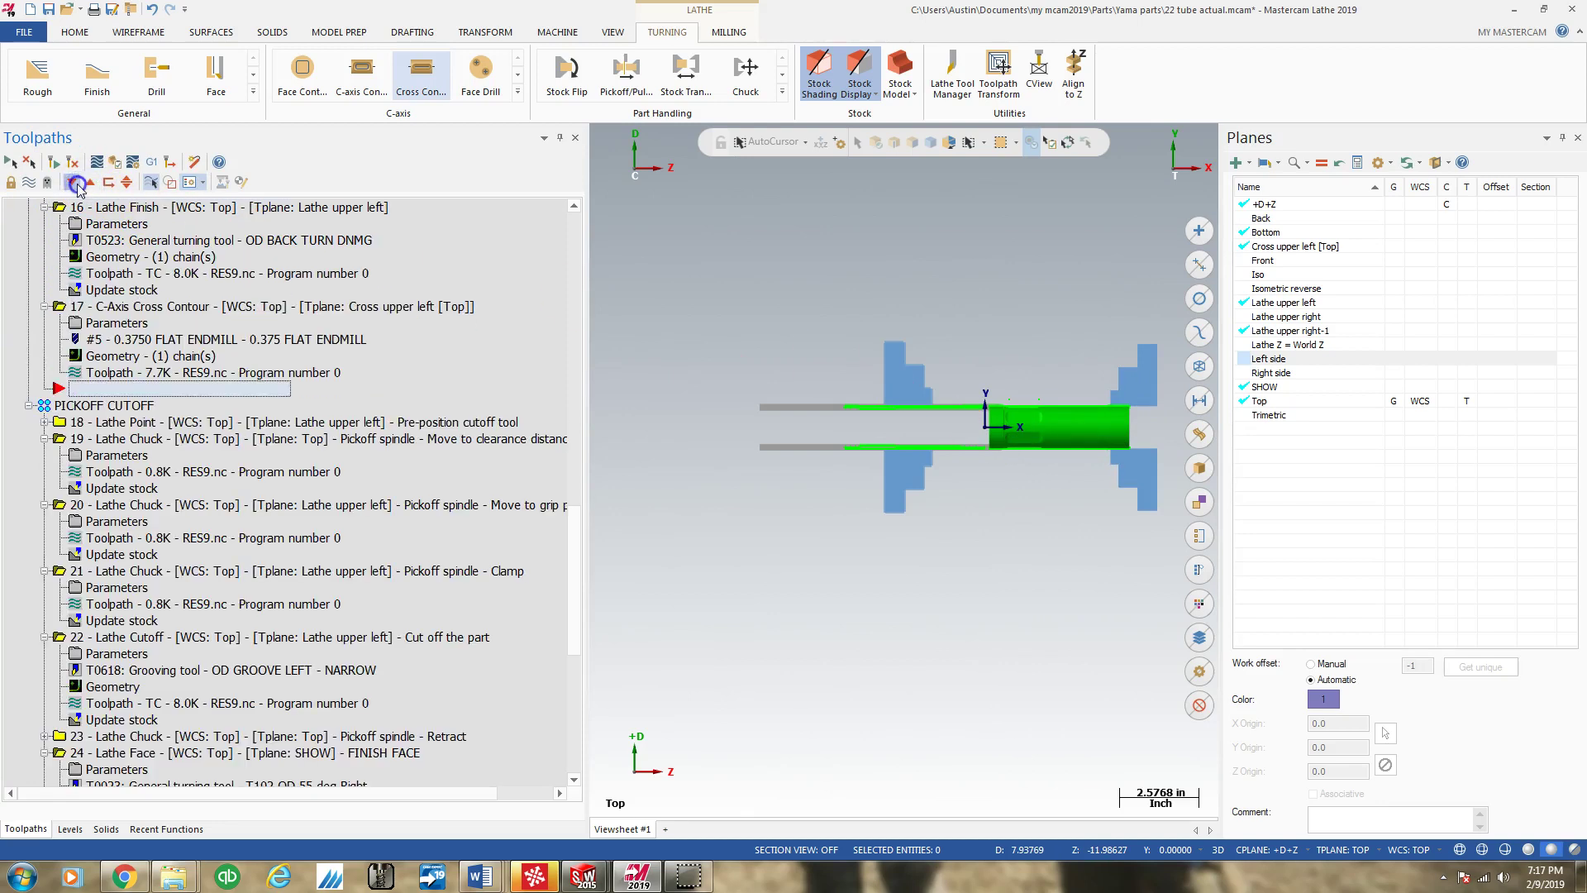
click(74, 183)
click(73, 183)
click(74, 183)
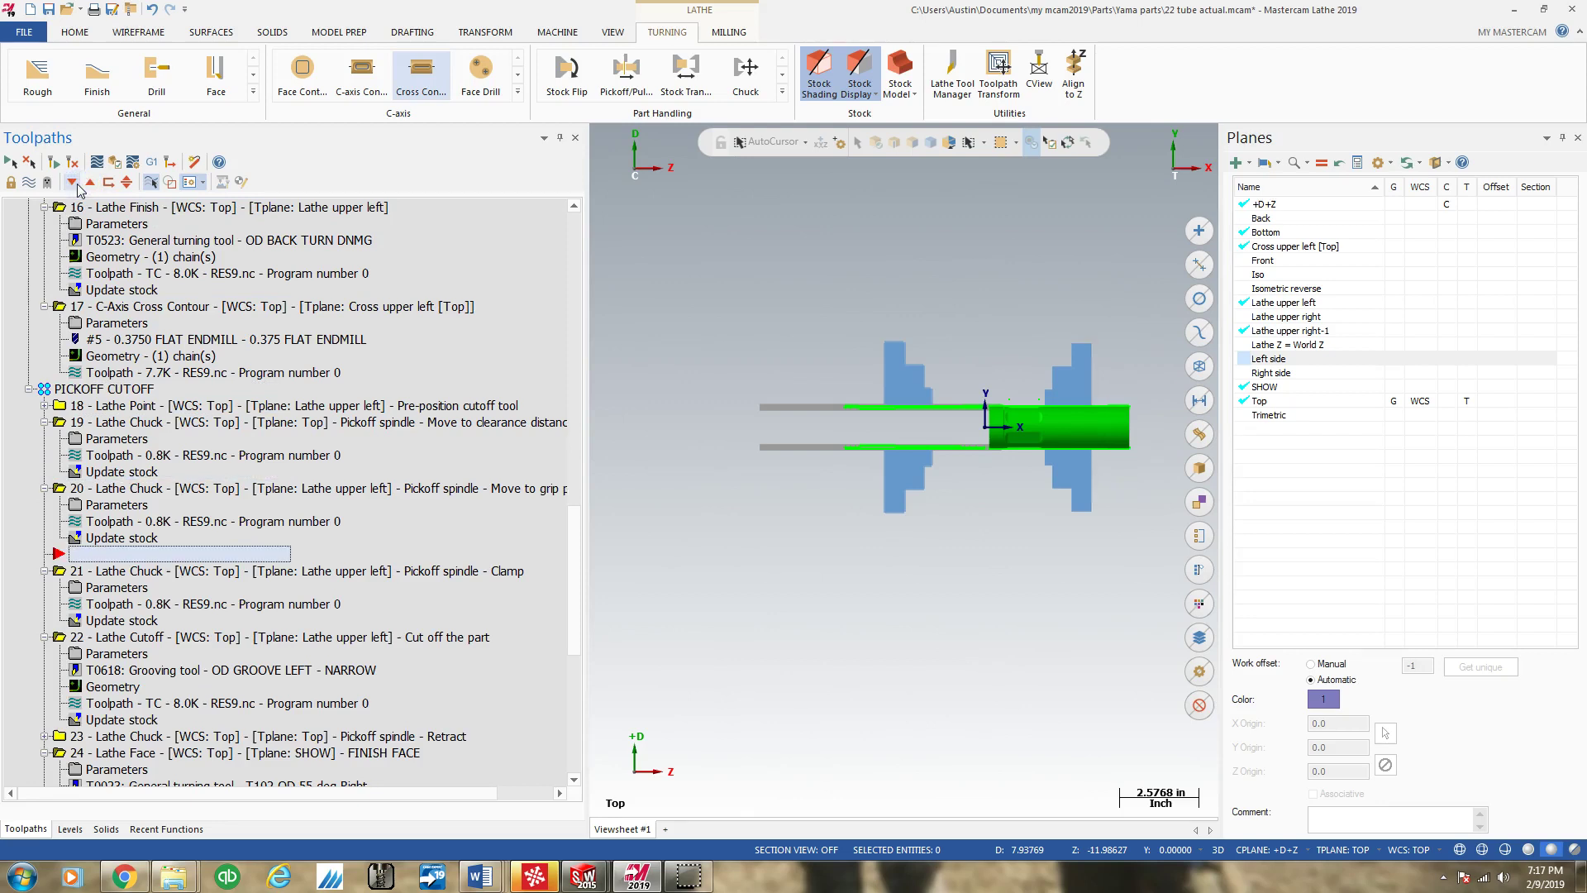
Step: Place the insert point after operation 13 and open operation 13's Lathe Chuck parameters
click(96, 185)
click(96, 185)
click(96, 185)
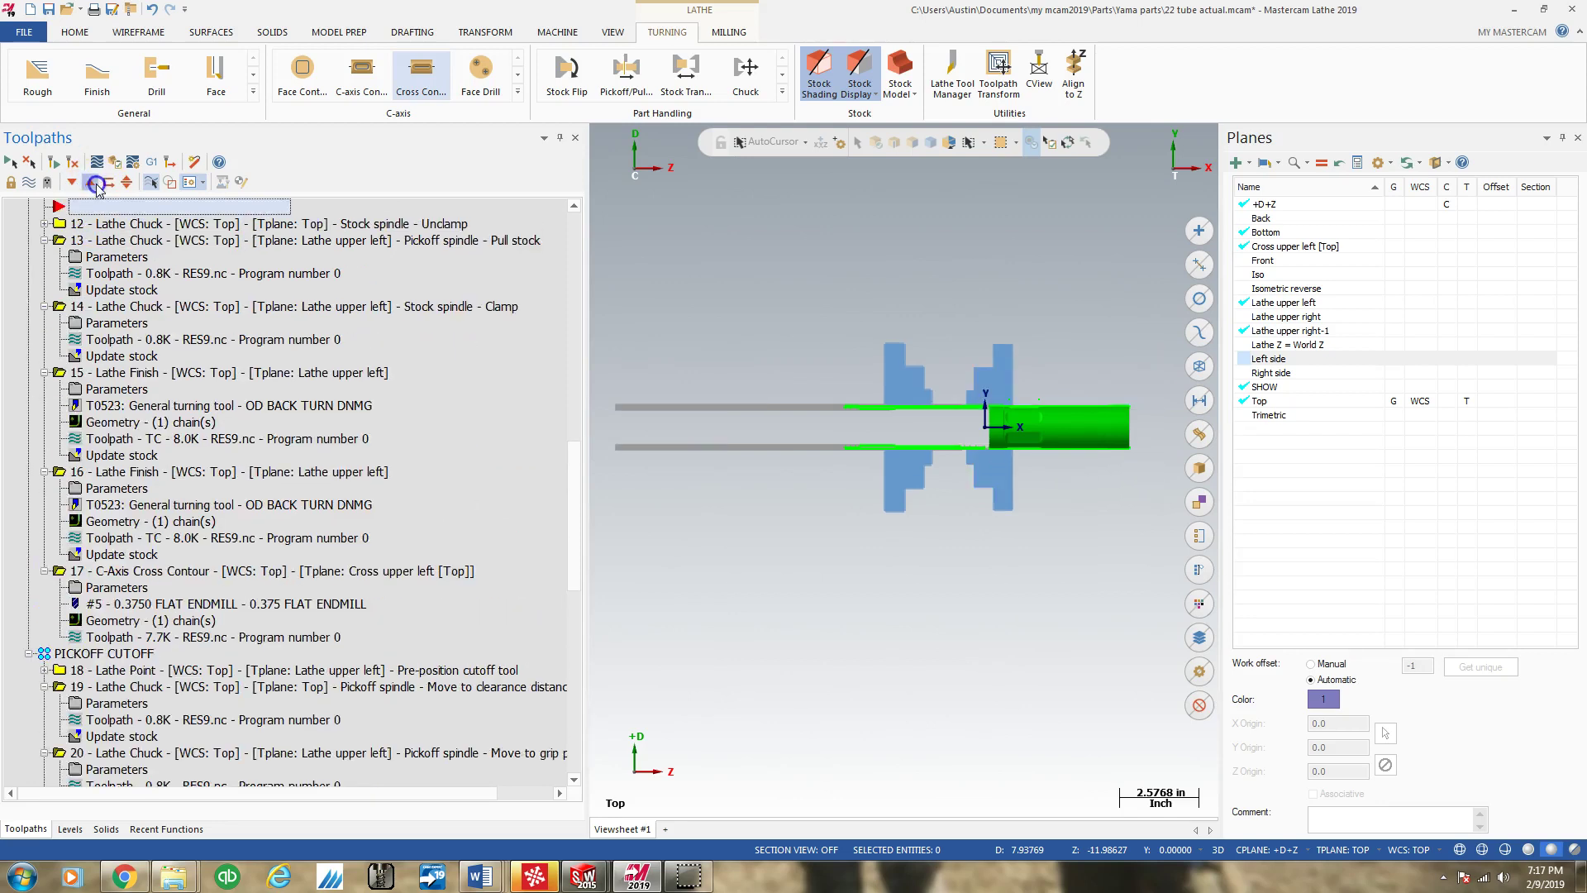
click(96, 185)
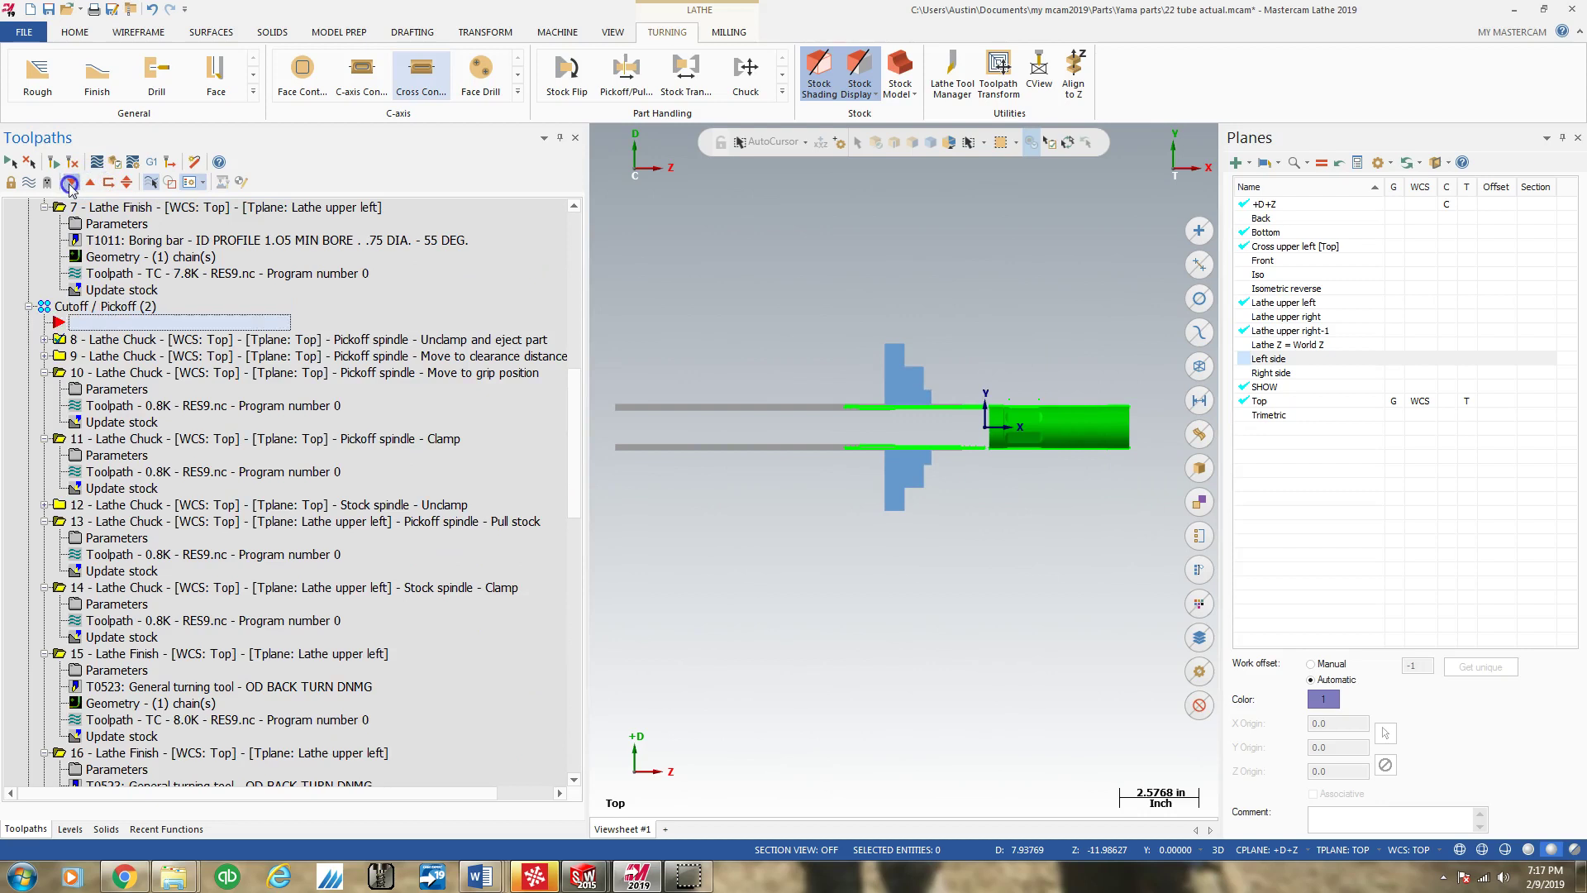
click(70, 183)
click(71, 182)
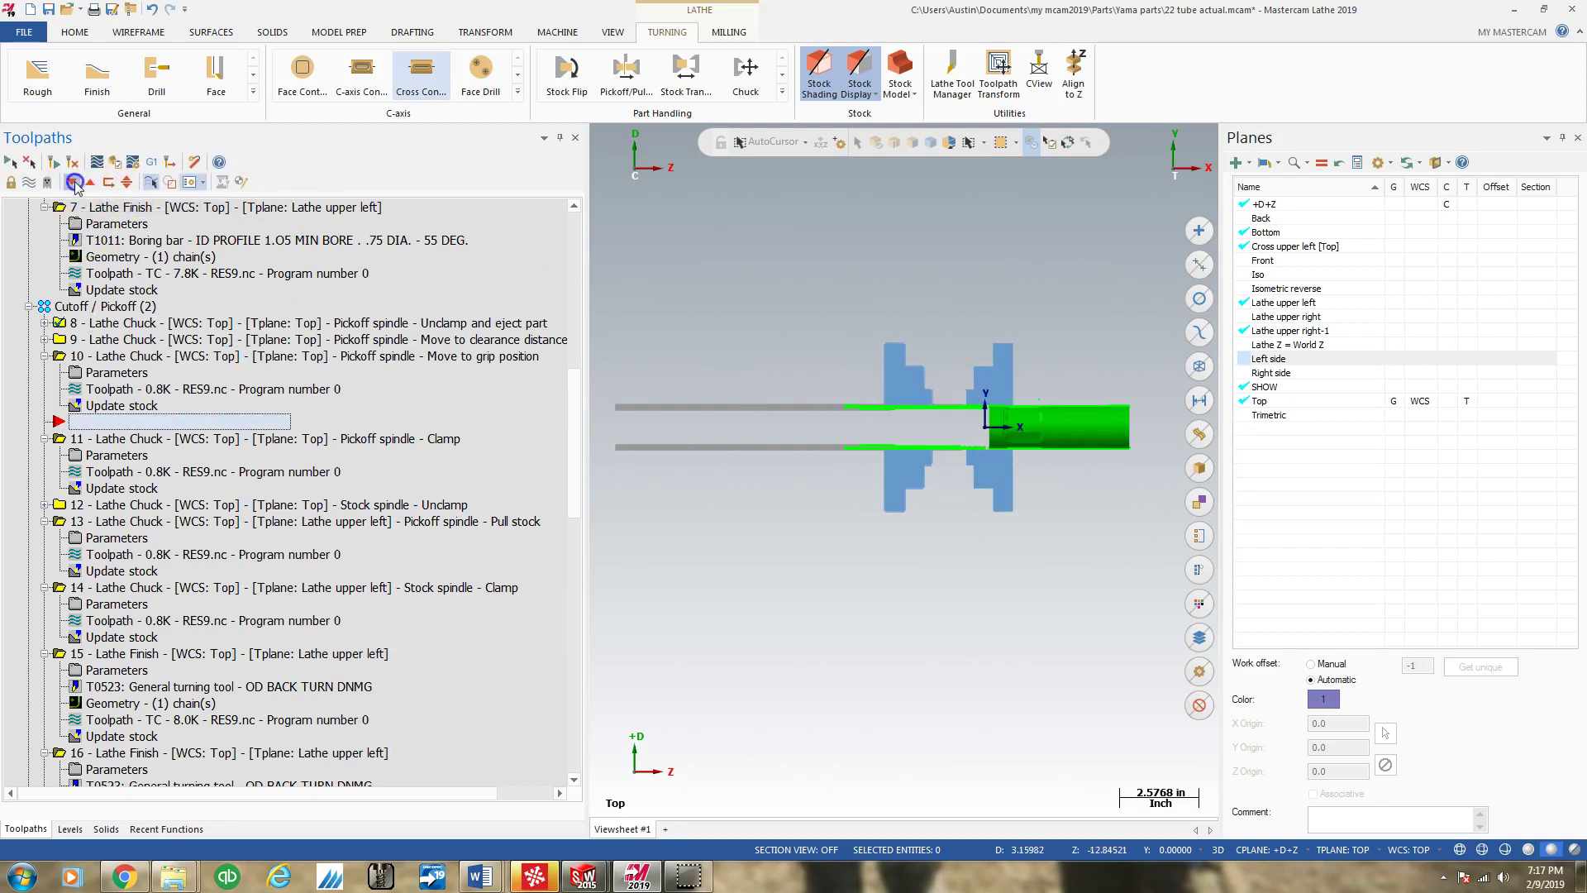
click(73, 182)
click(73, 181)
click(73, 182)
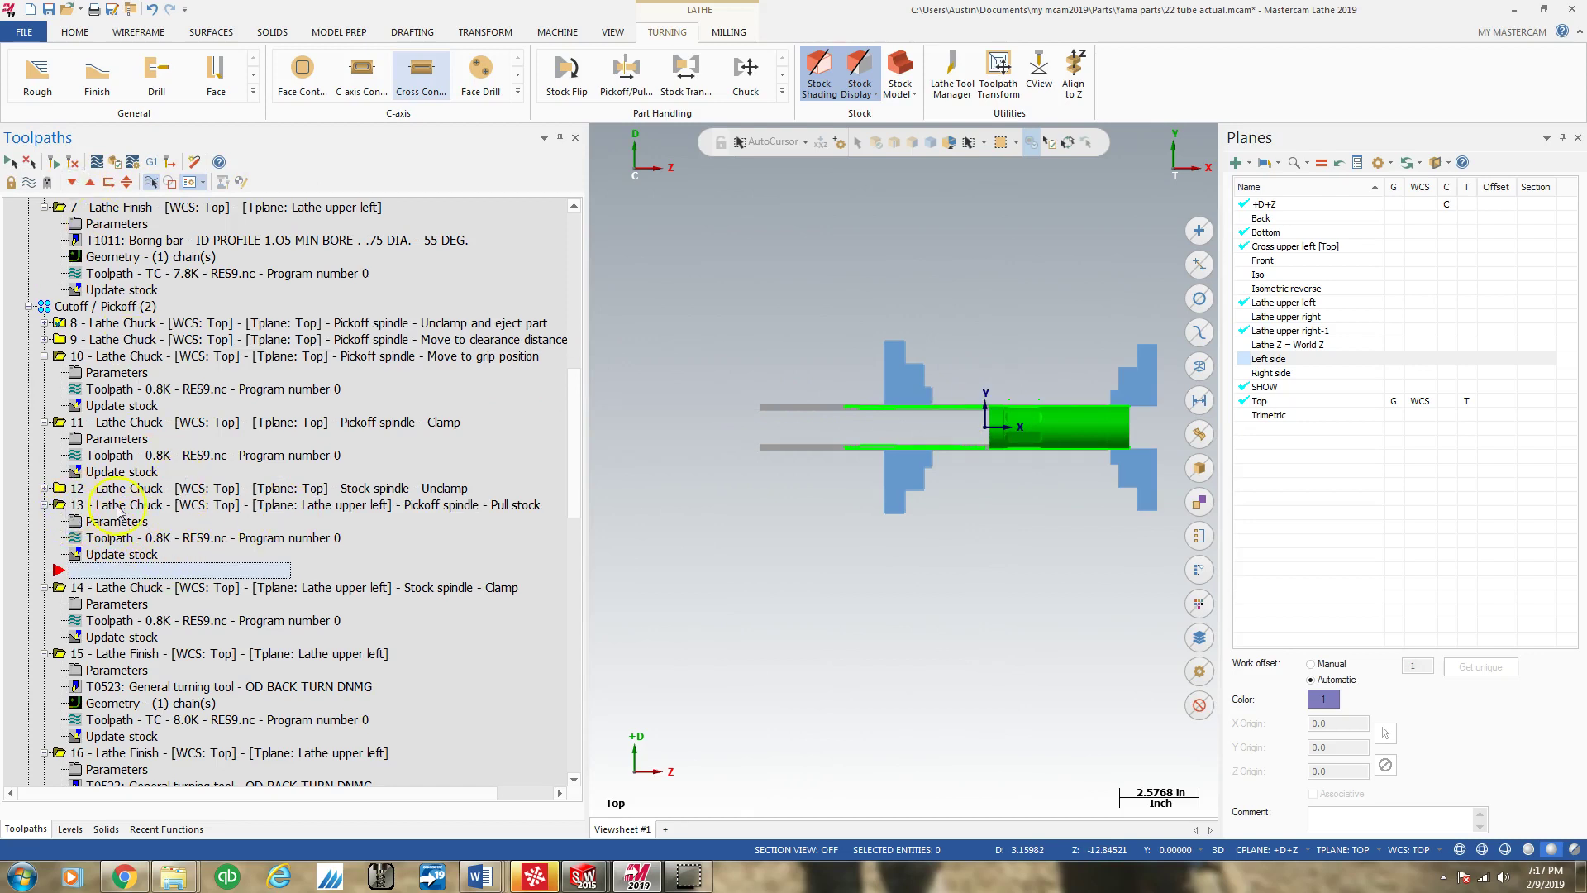
click(508, 506)
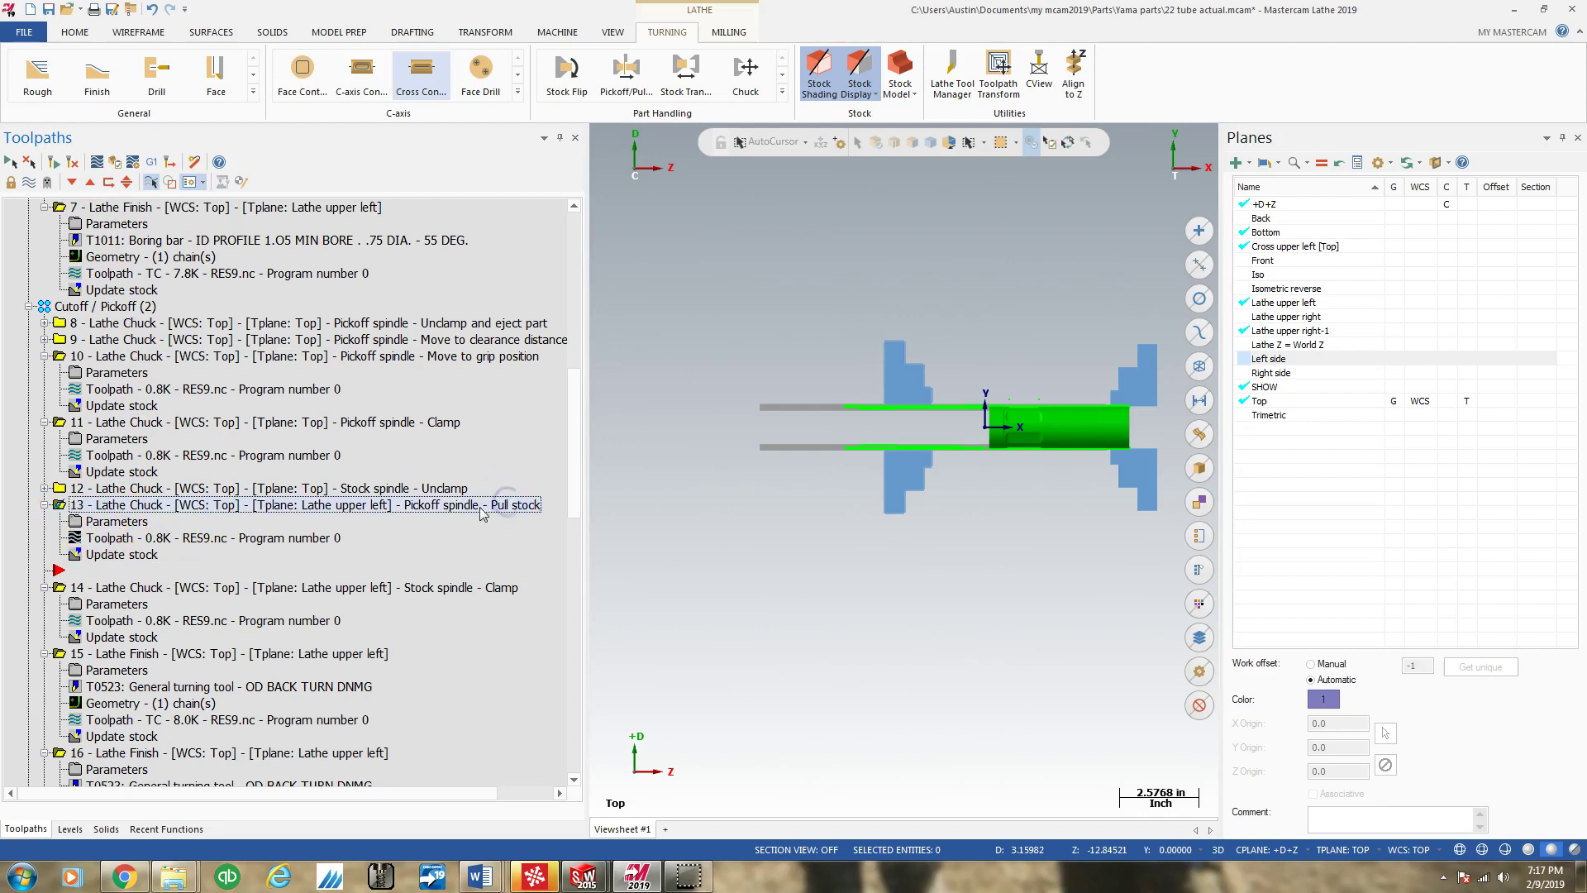
click(117, 522)
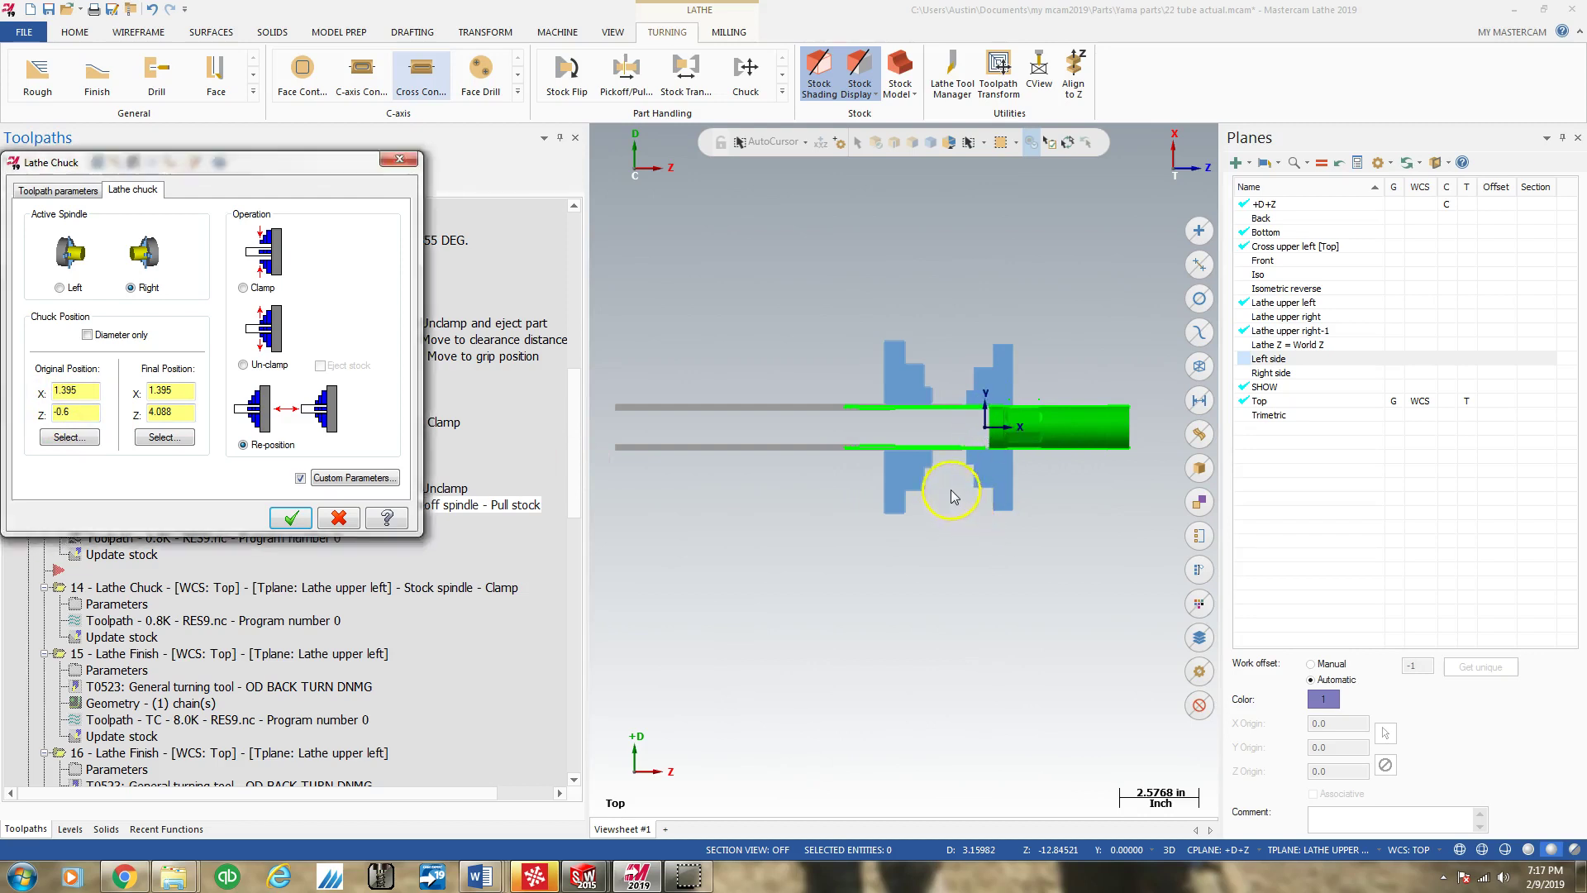
Step: Cancel the chuck dialog and zoom in on the stock
click(338, 519)
click(982, 425)
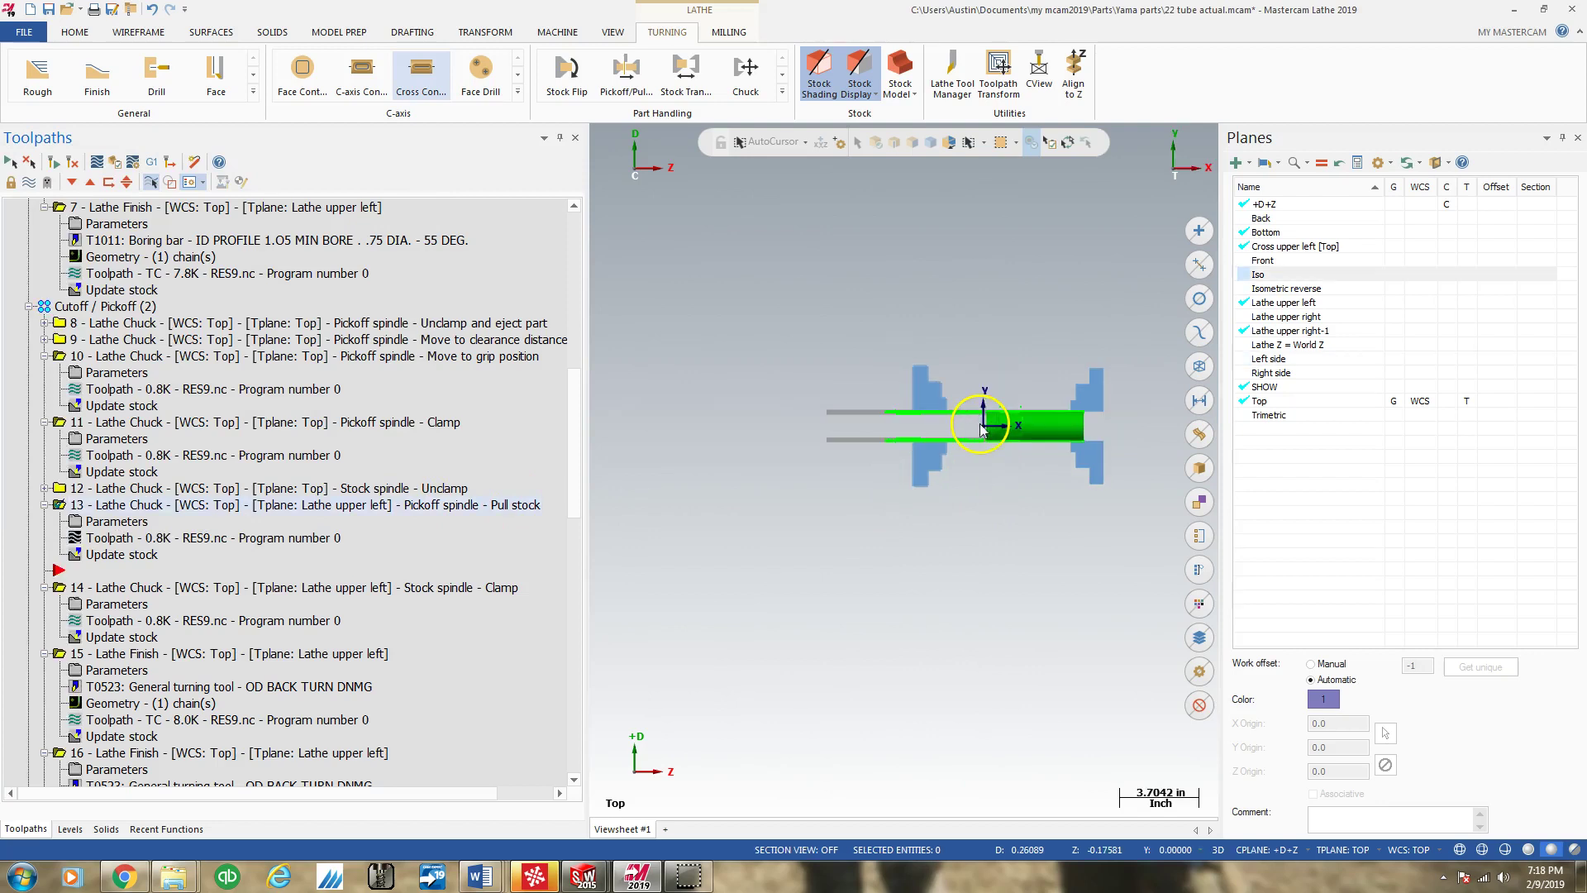
scroll(992, 424, up, 7)
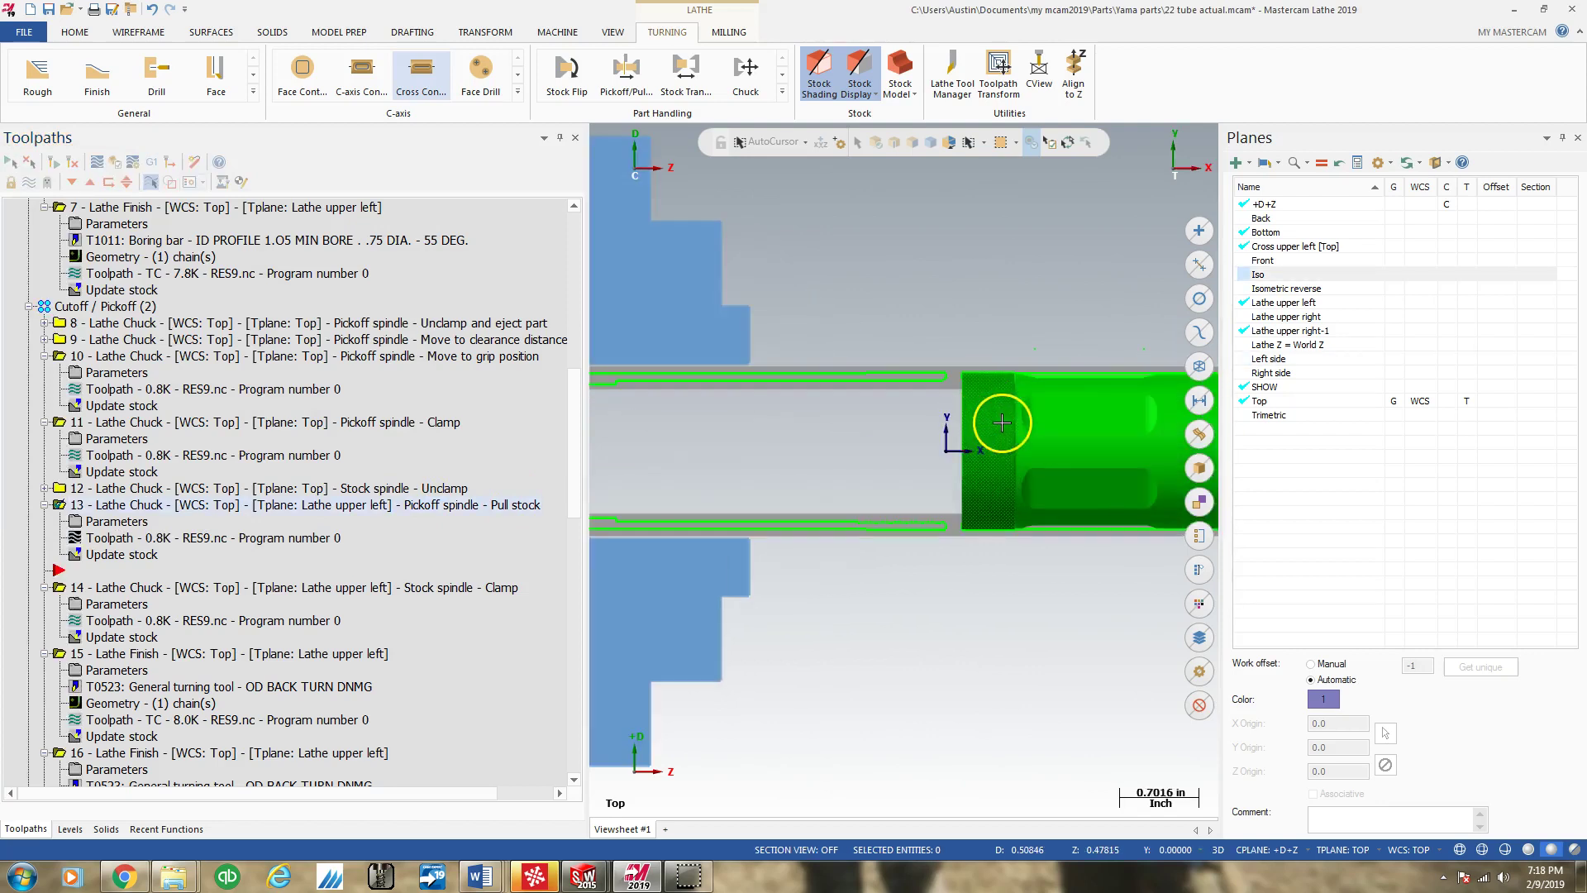
scroll(1002, 424, up, 1)
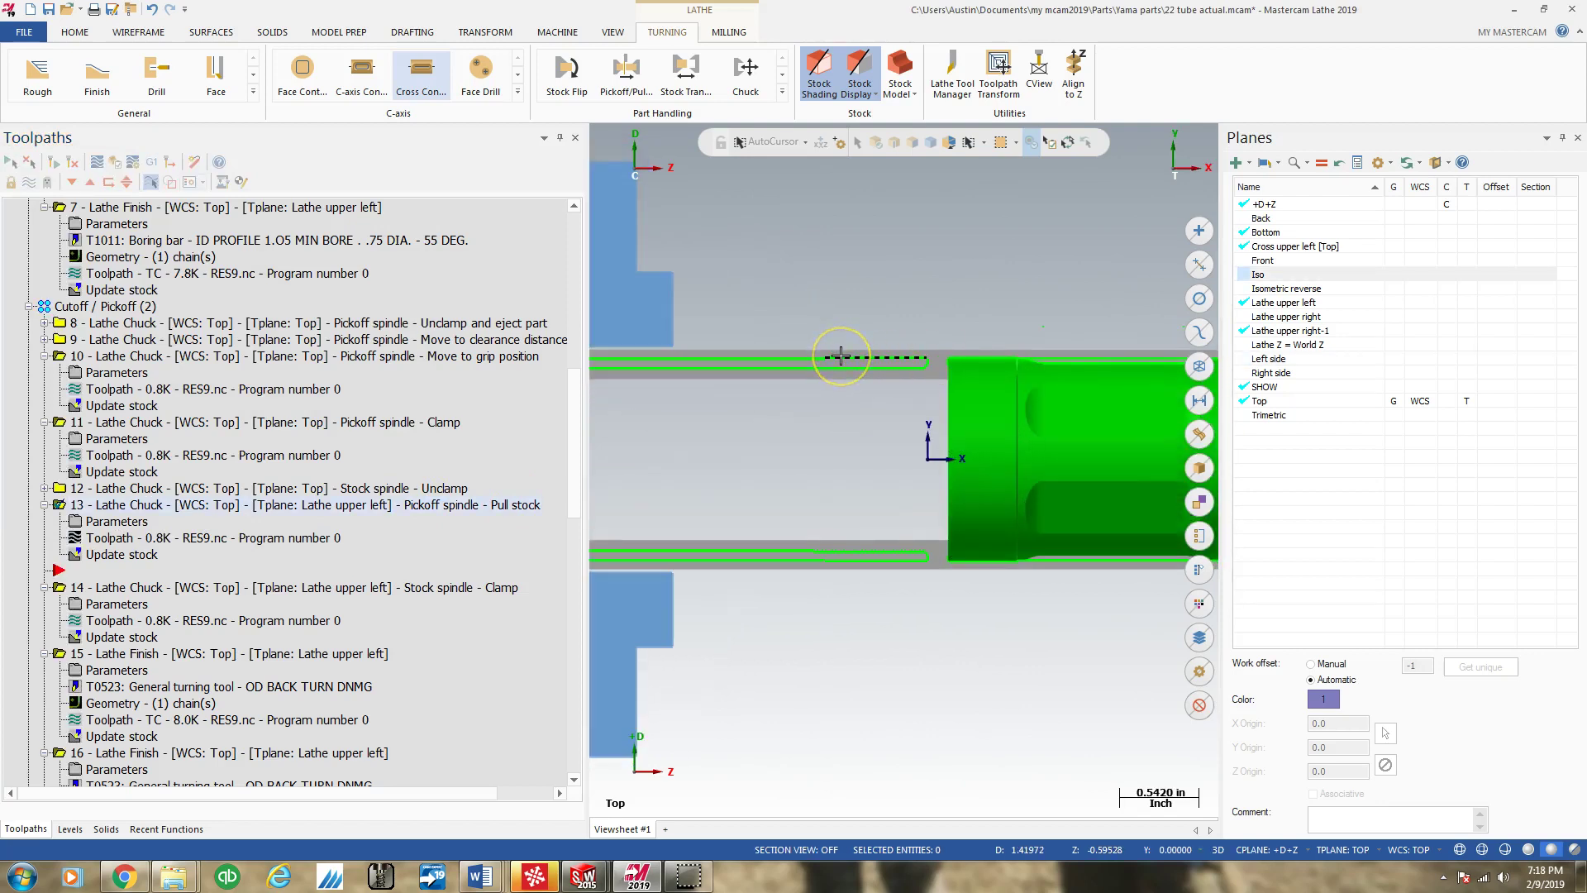
Step: Reopen operation 13's chuck parameters, confirm Final Position Z 4.088 as a Re-position, and accept
click(97, 554)
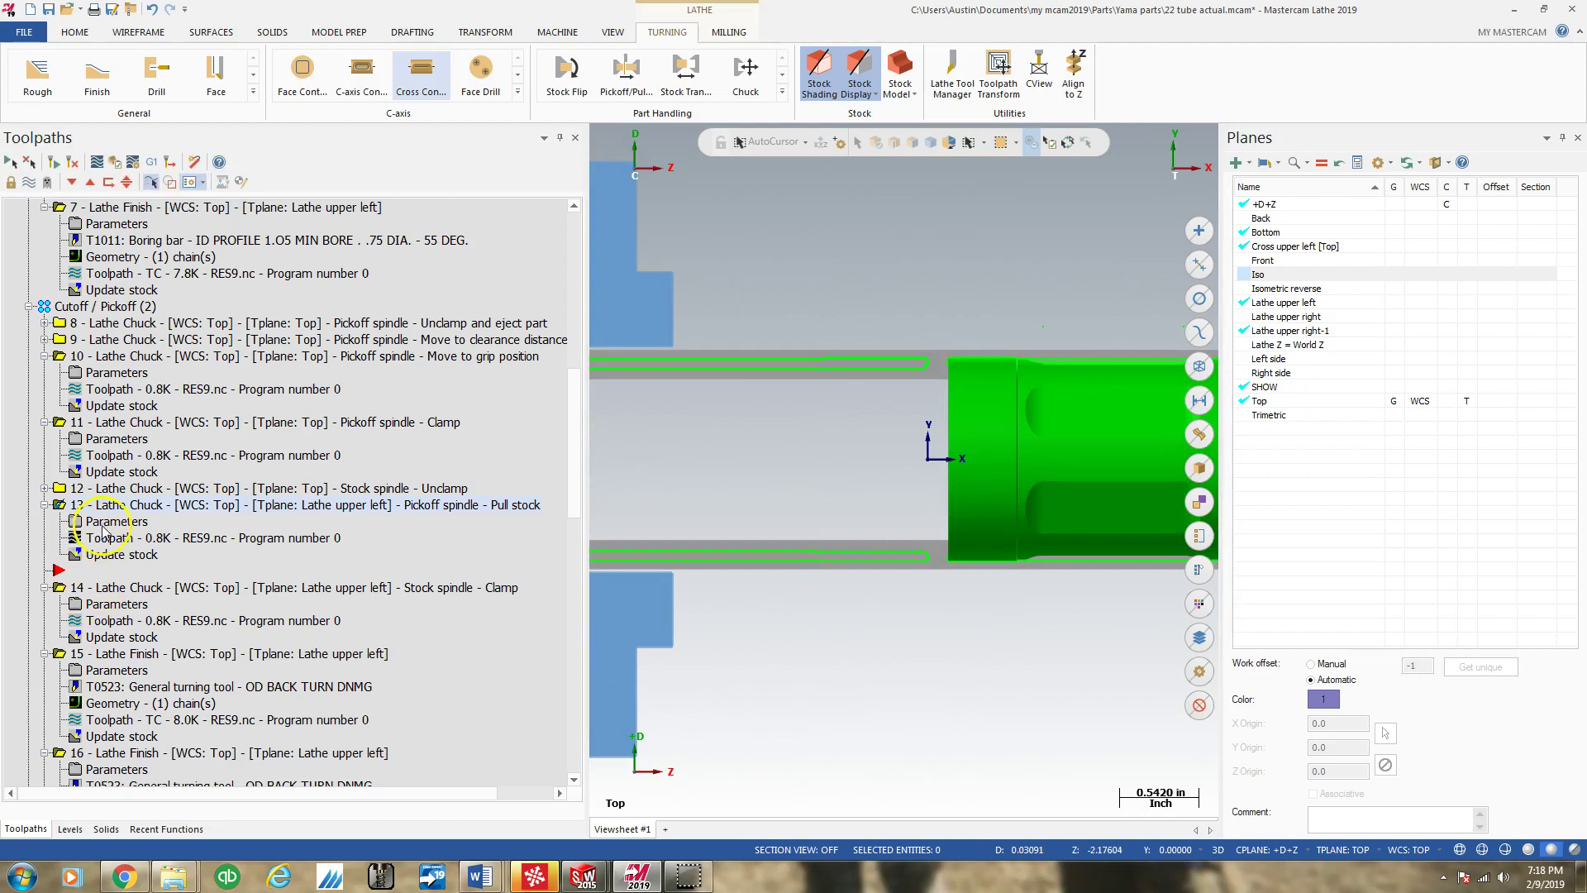
click(102, 531)
click(163, 416)
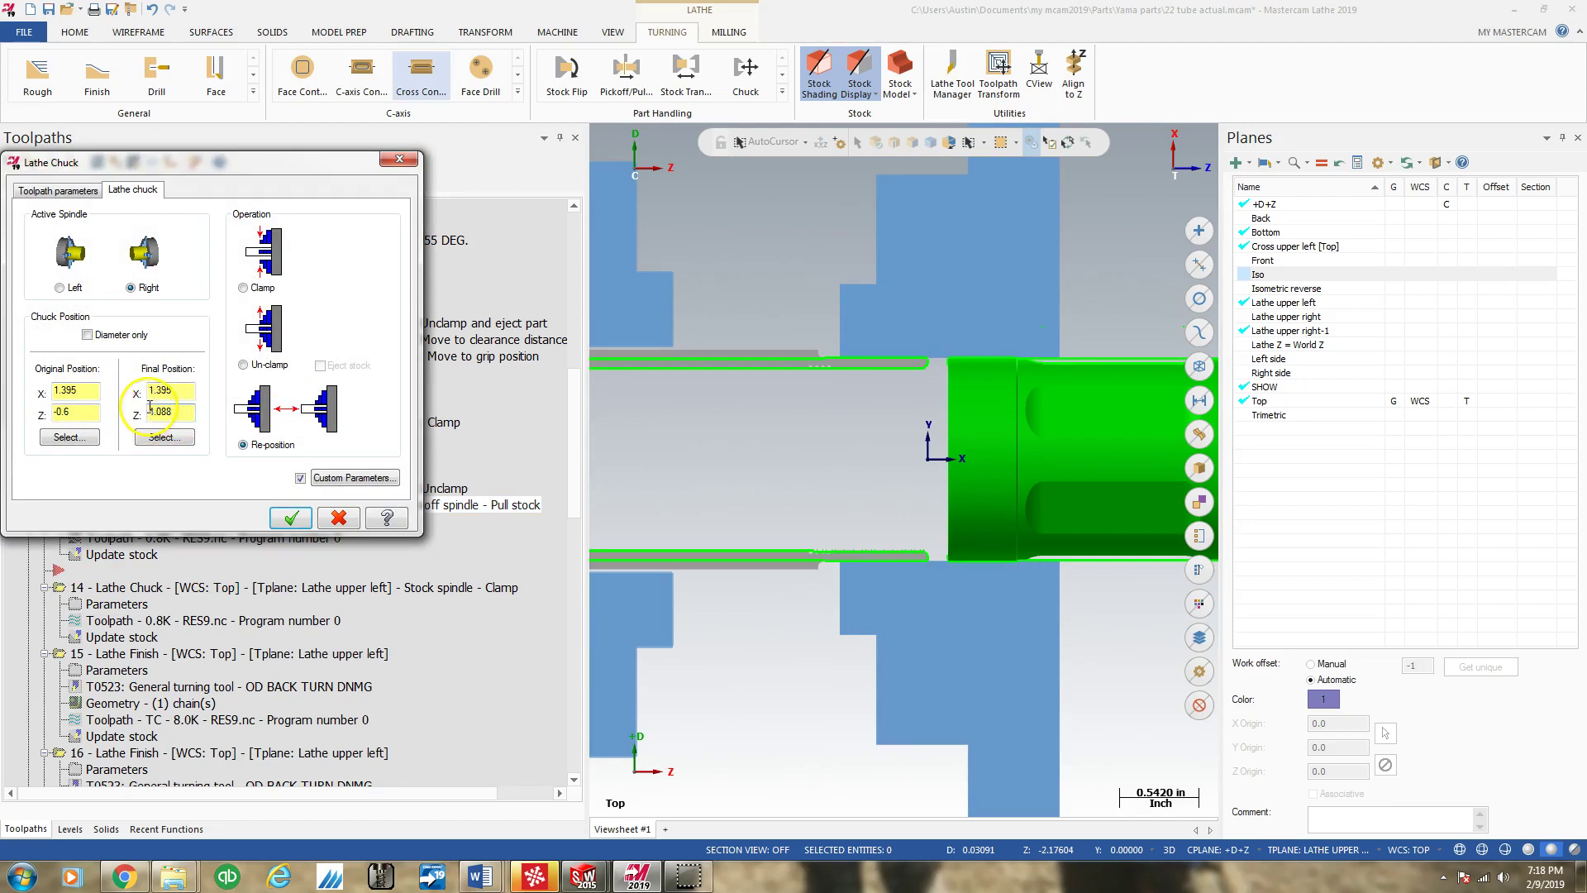
click(243, 445)
click(291, 519)
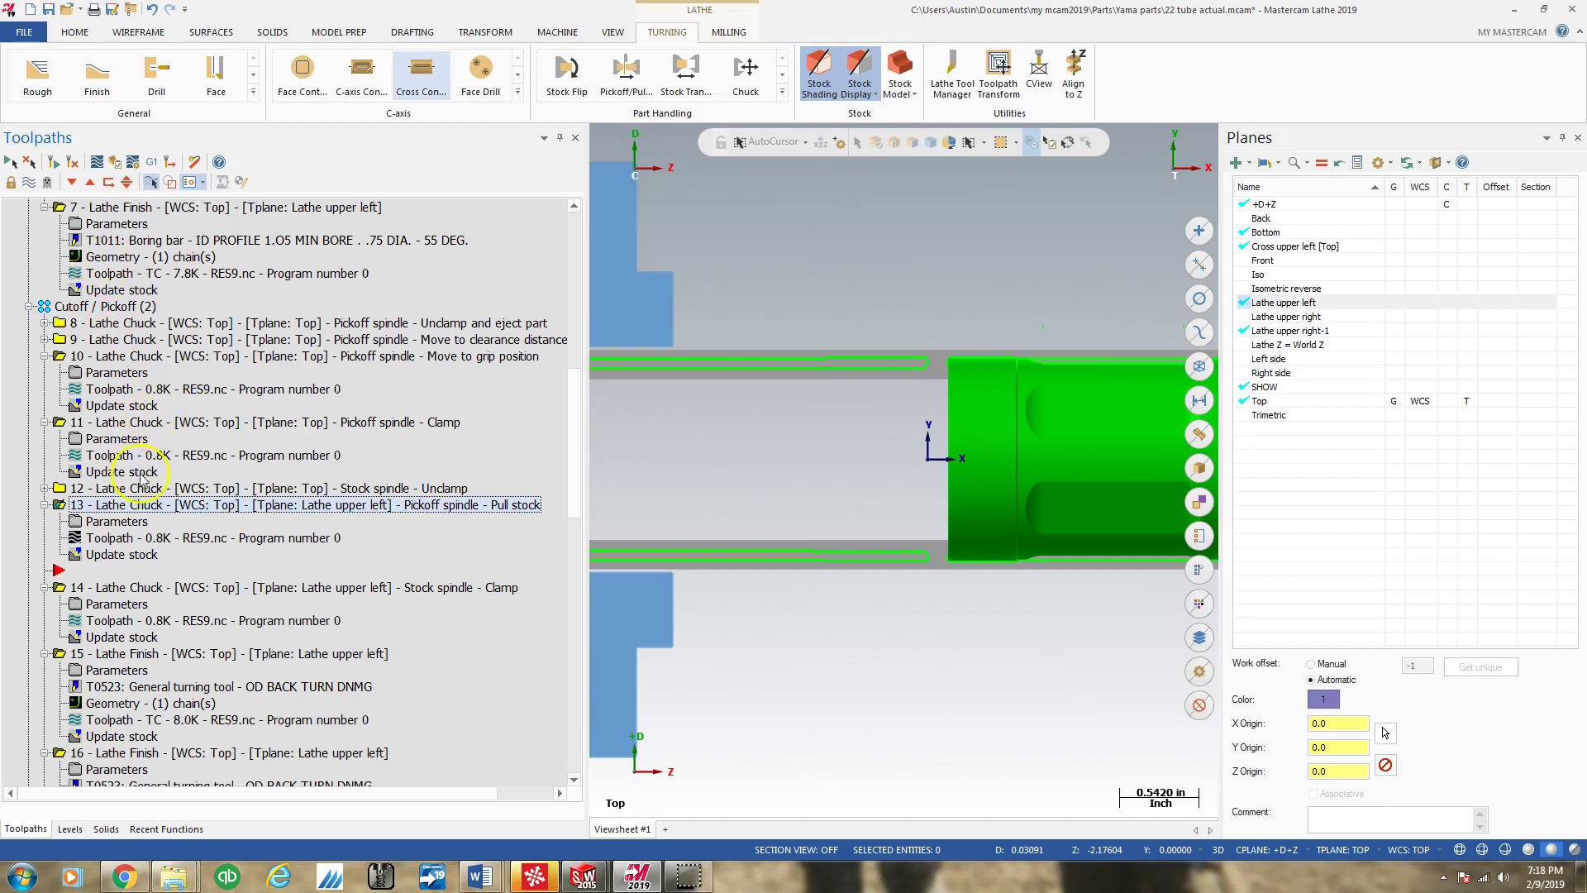
Step: Review operation 14's Left spindle Clamp chuck settings and accept them unchanged
scroll(142, 480, down, 3)
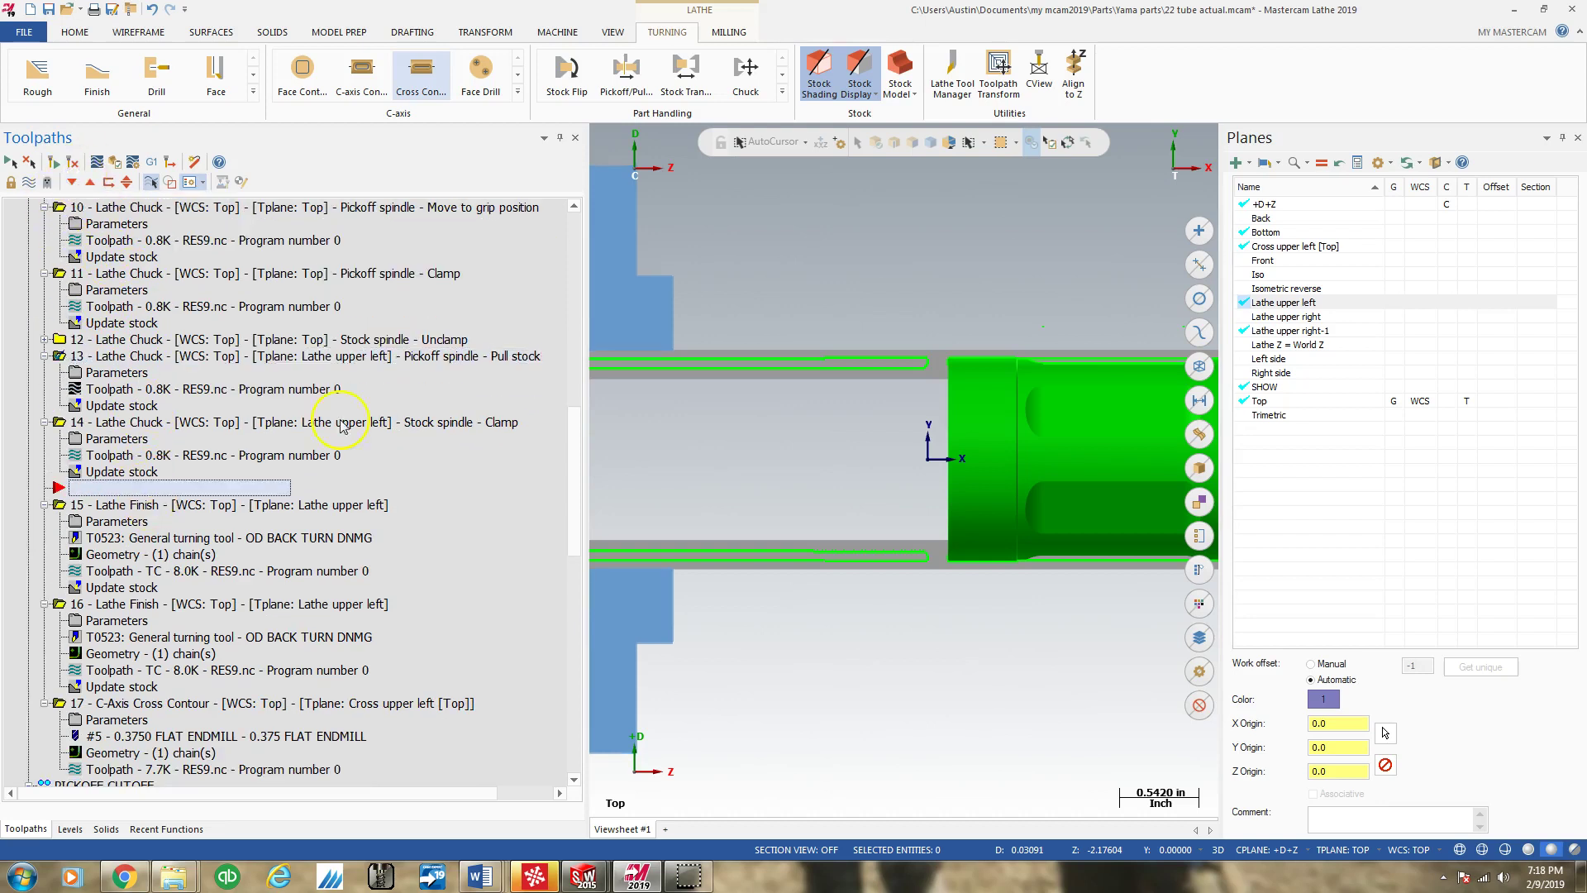
click(117, 440)
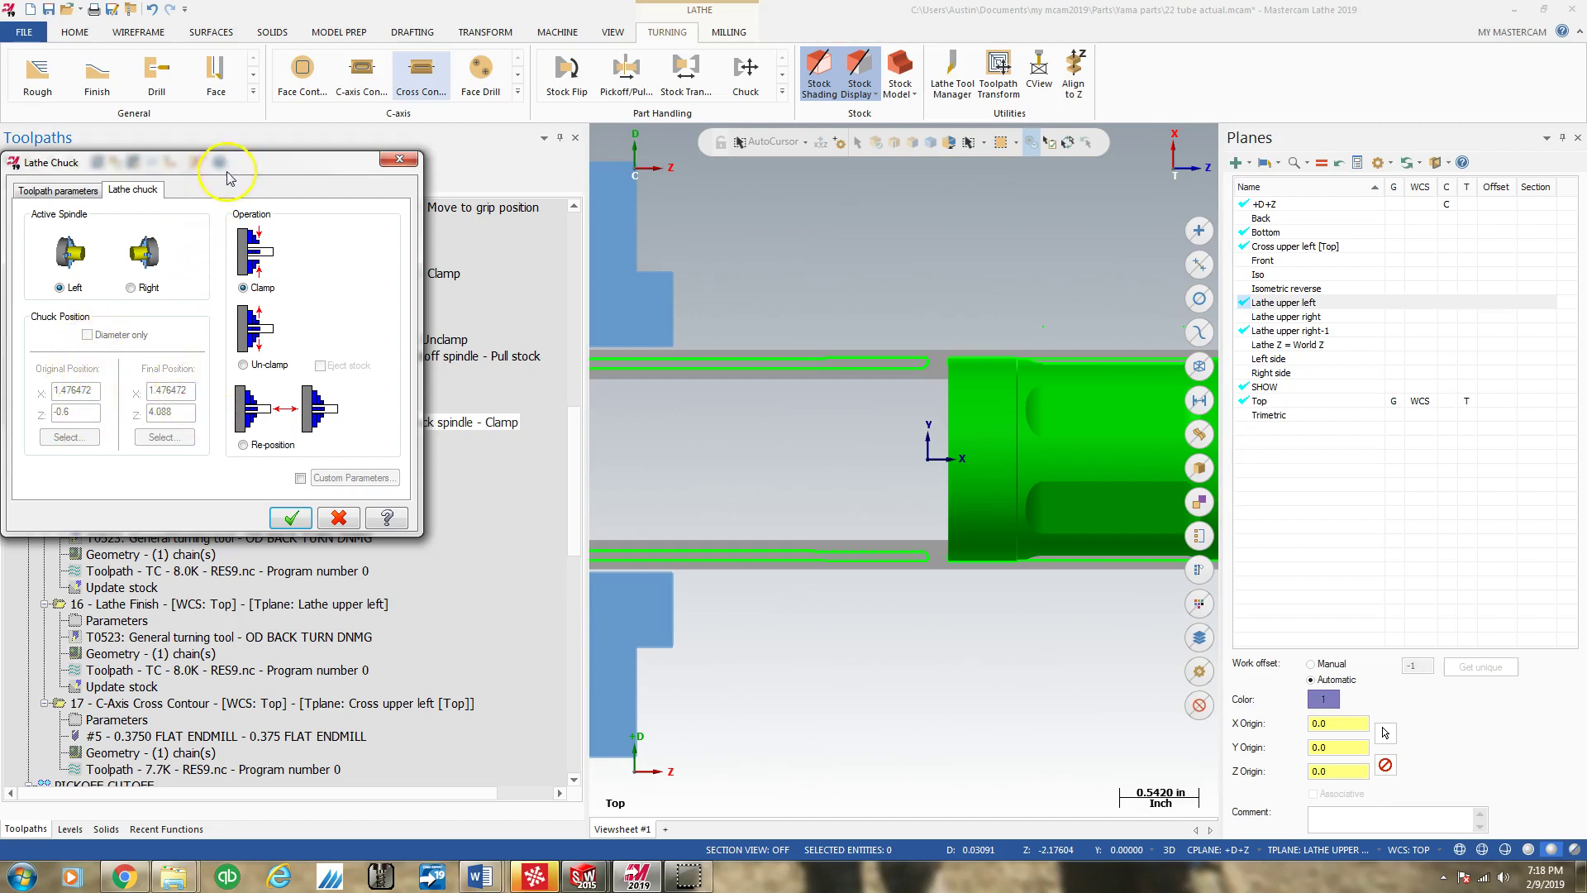
drag(232, 169, 393, 471)
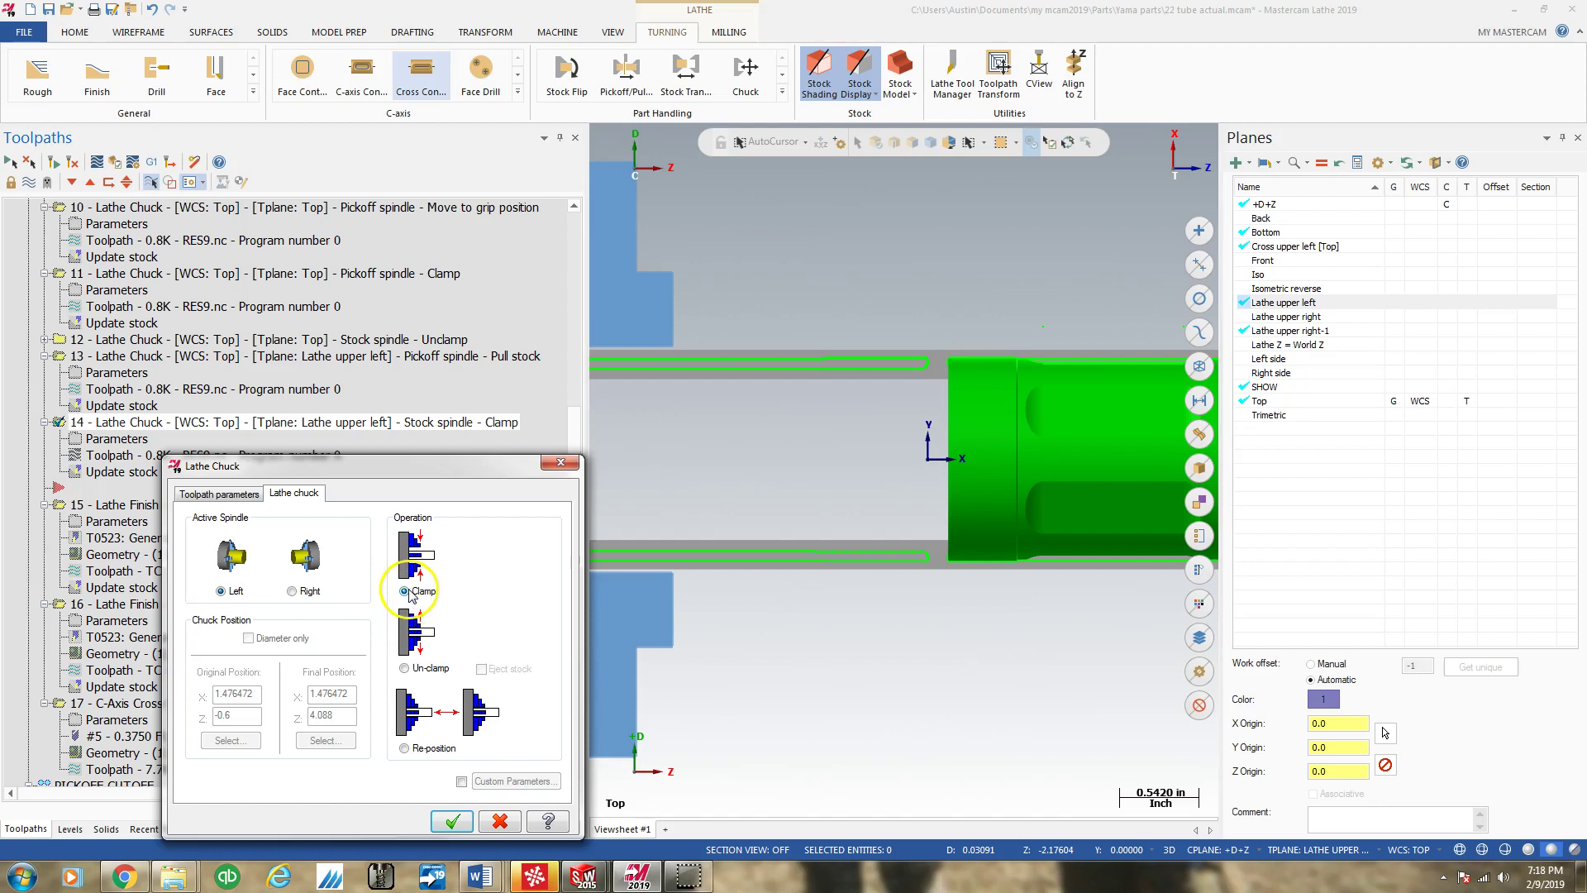
click(453, 821)
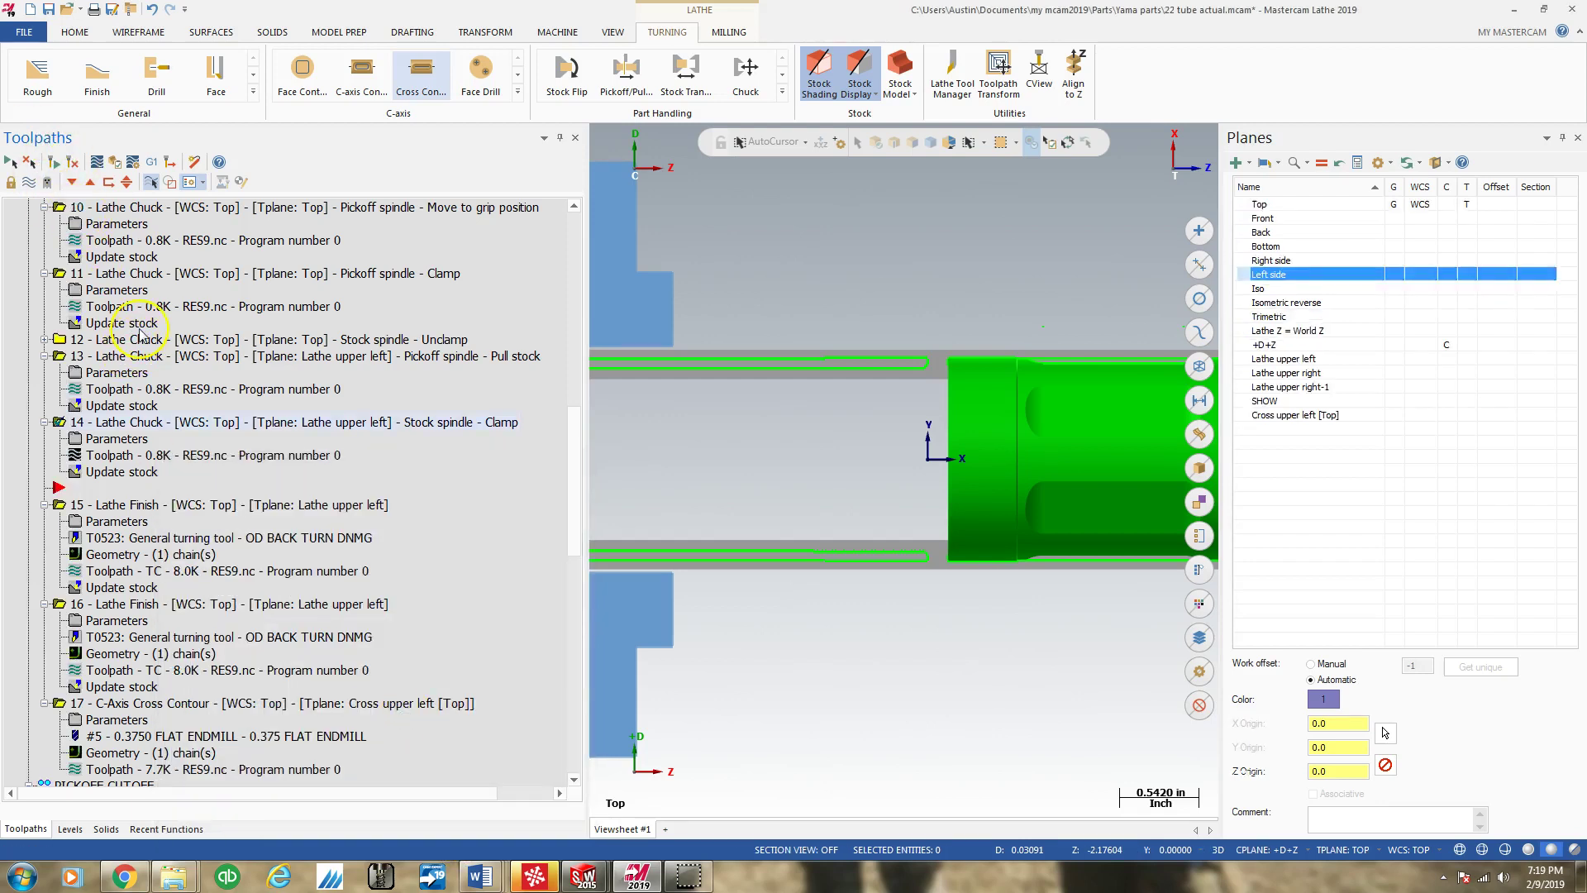
scroll(141, 339, down, 3)
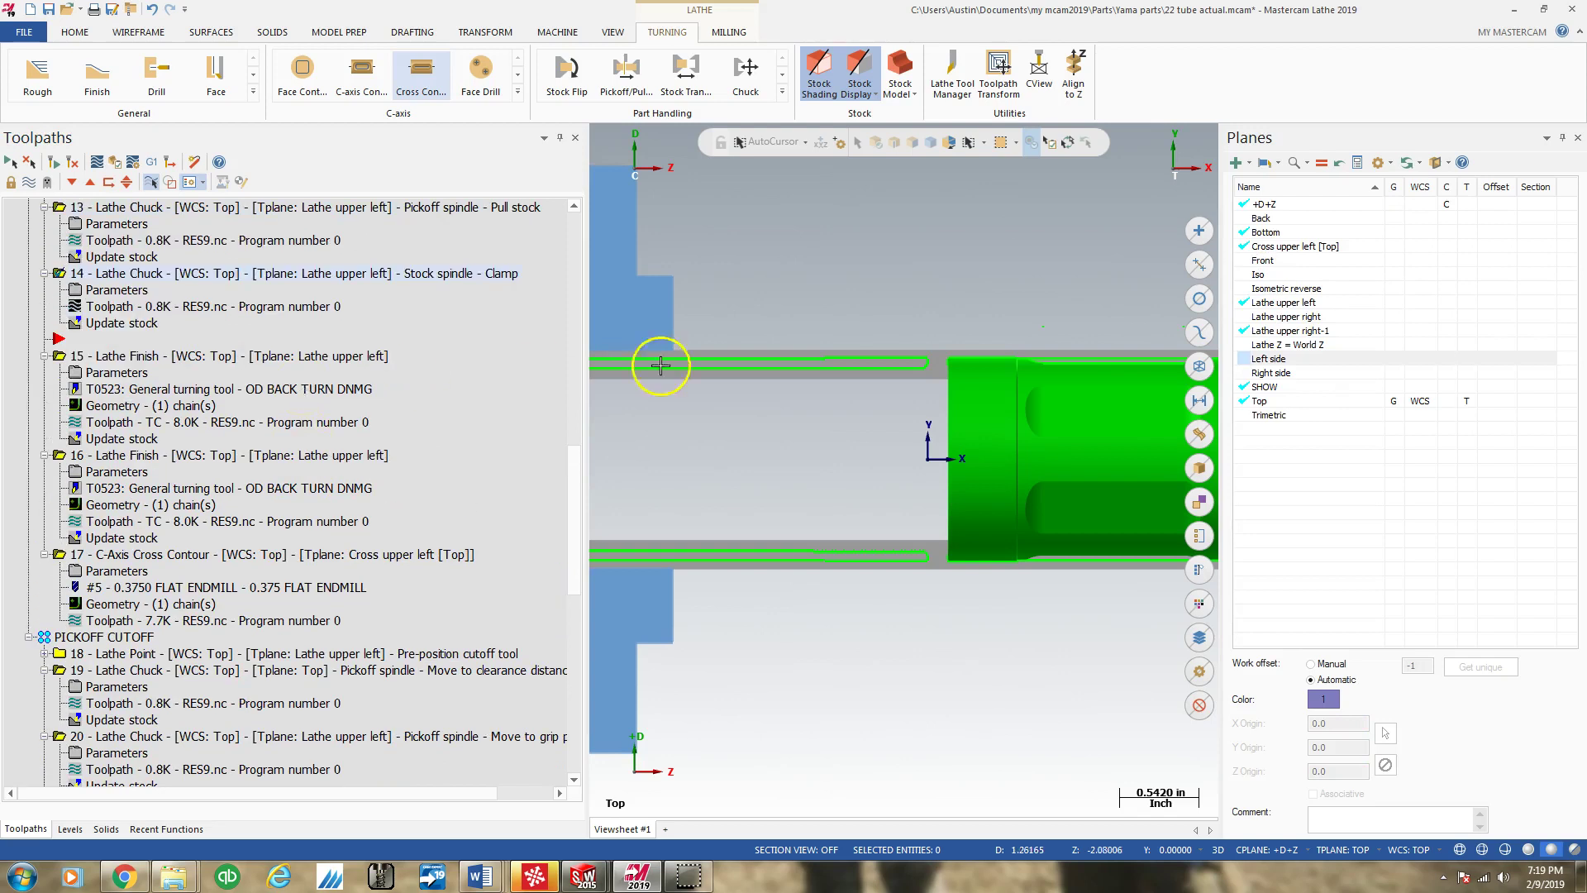
scroll(812, 268, down, 5)
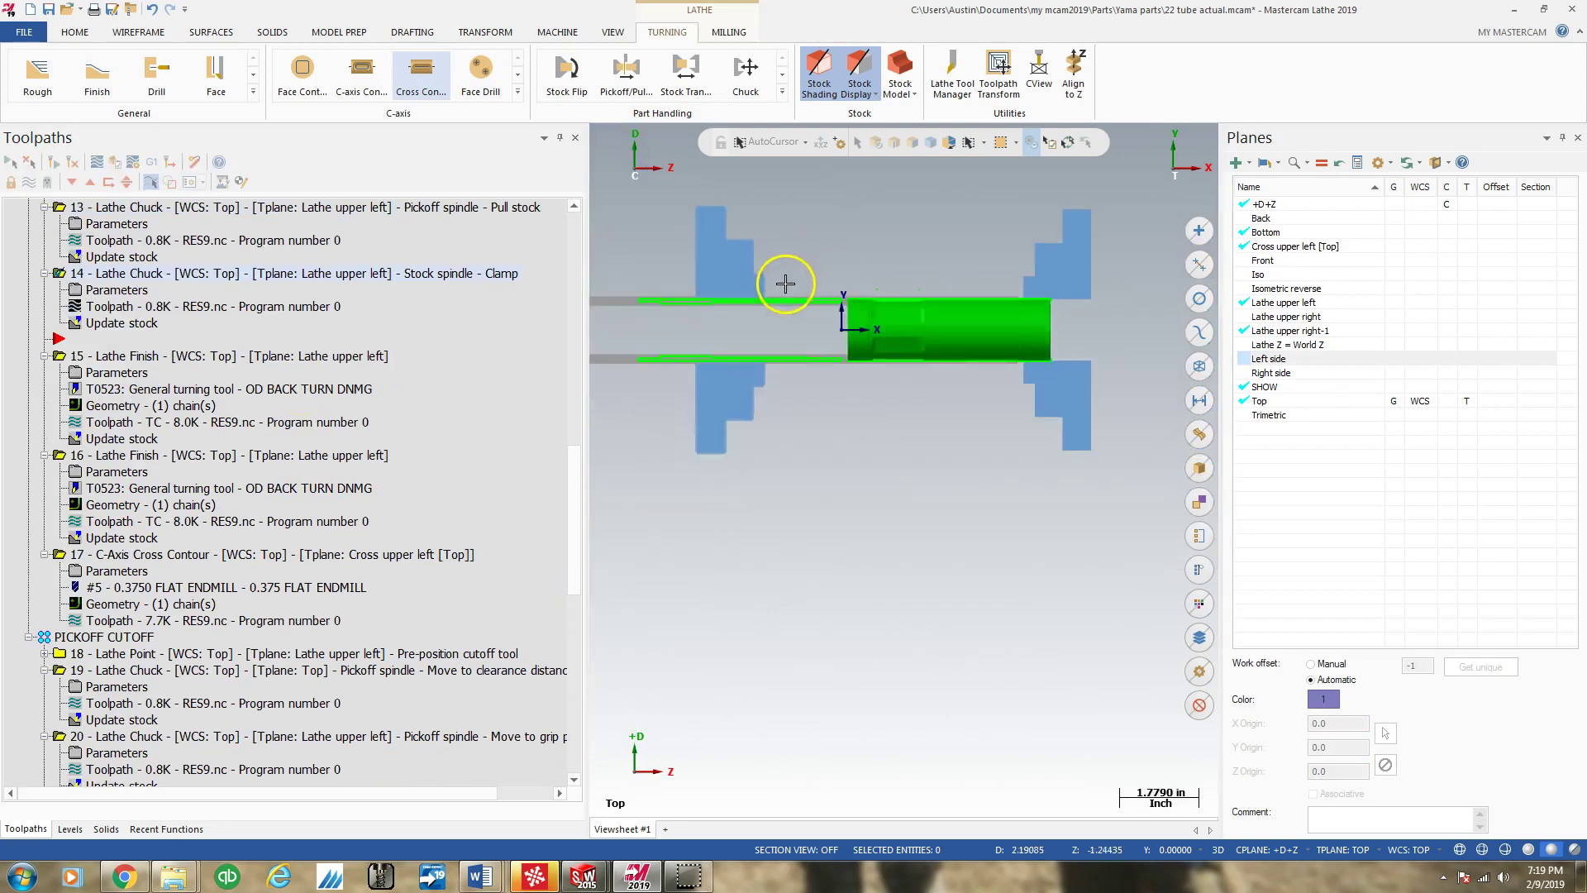
scroll(786, 284, down, 1)
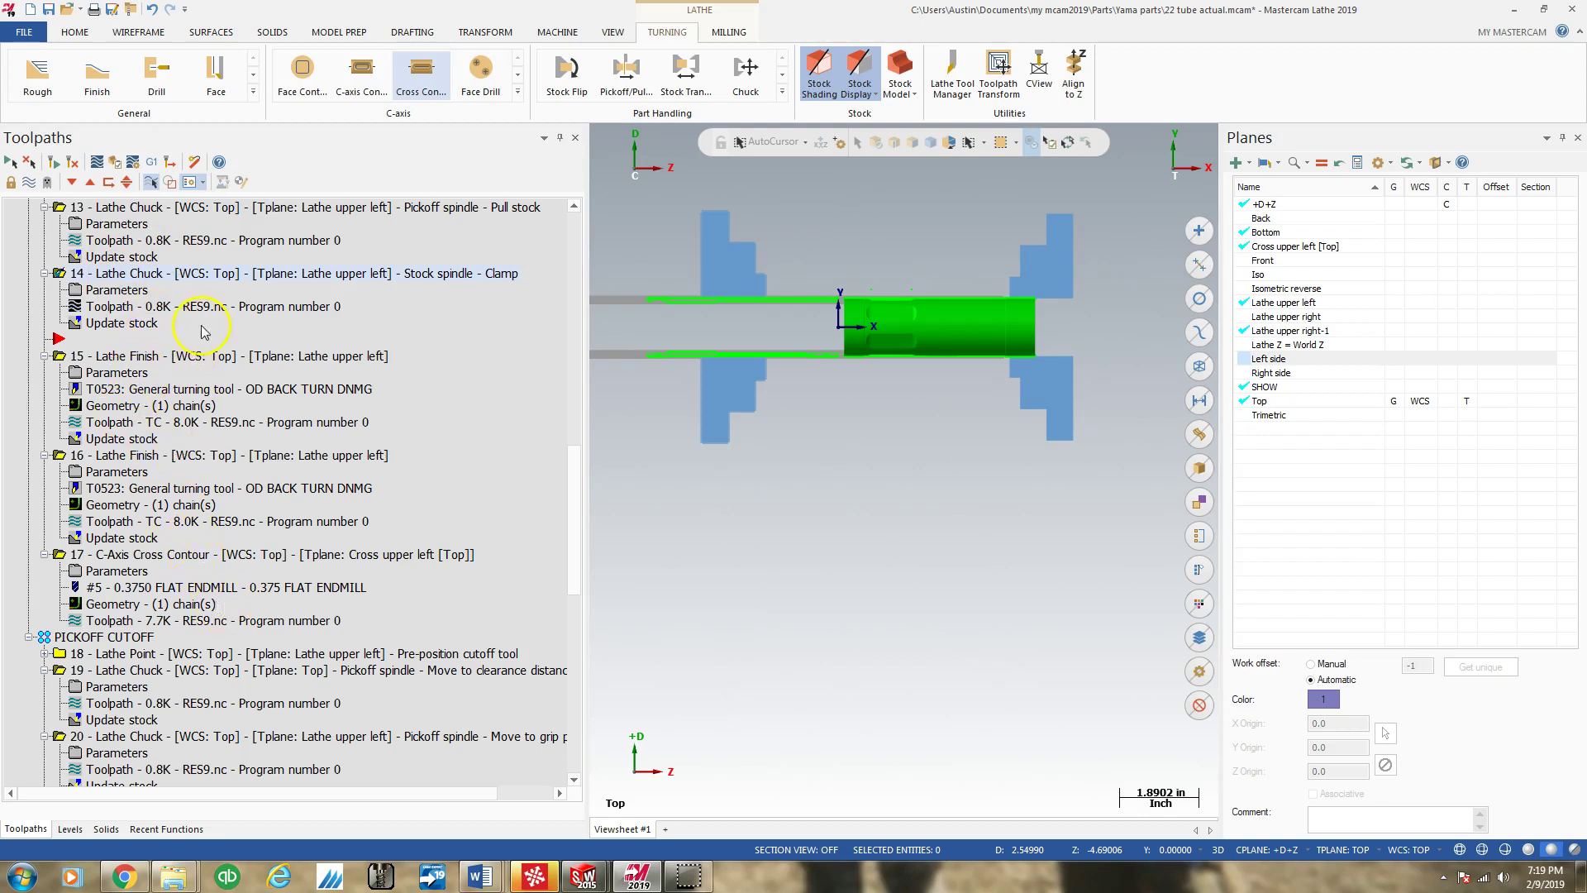
scroll(207, 332, up, 4)
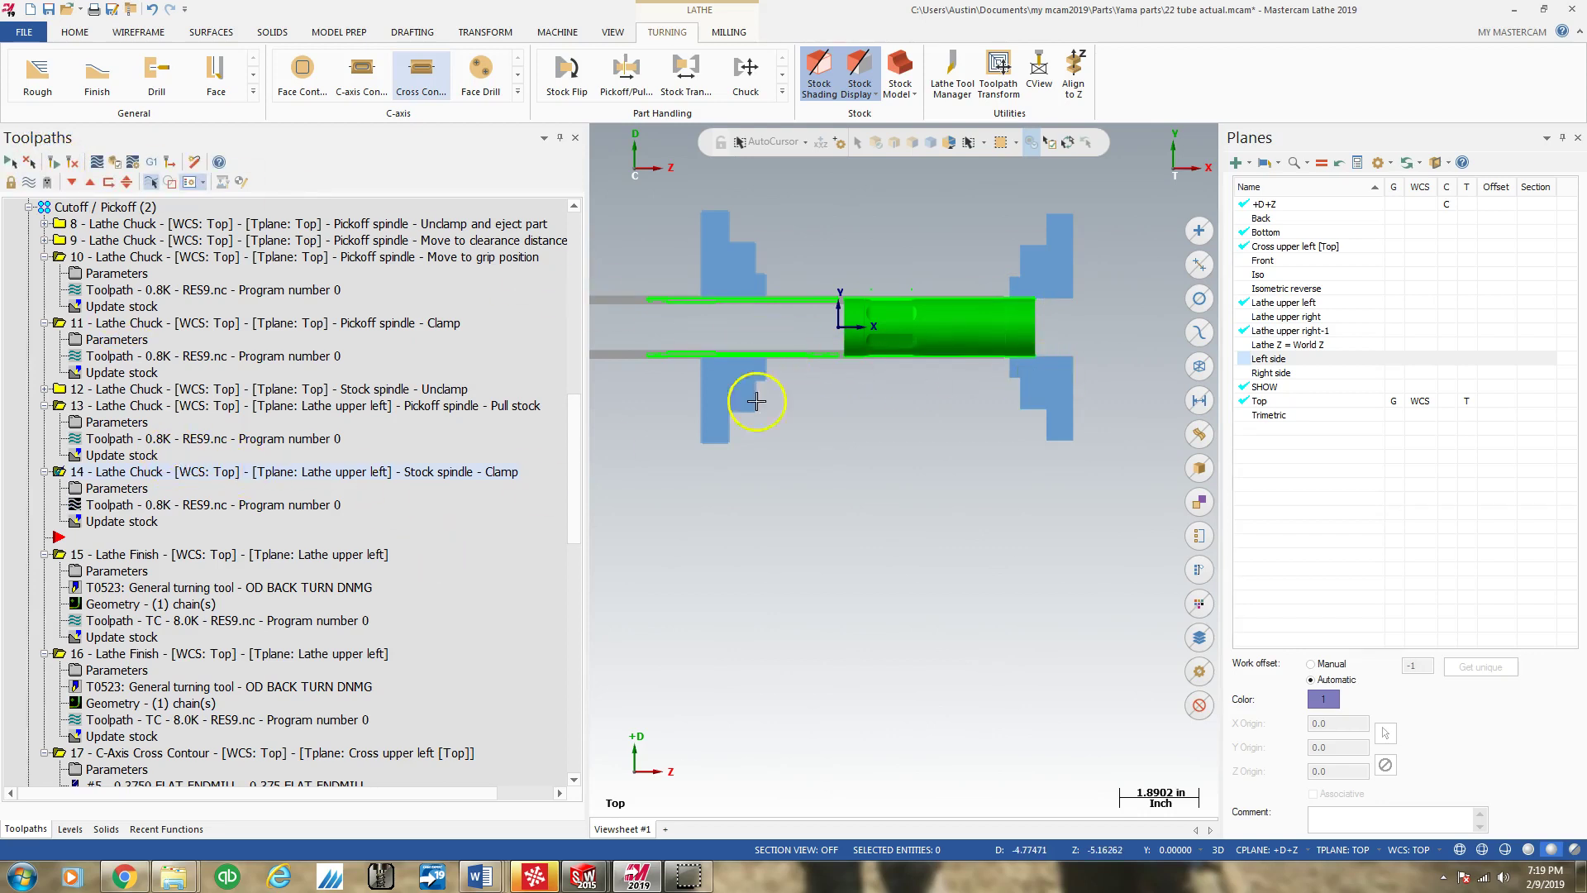
scroll(570, 455, down, 5)
scroll(578, 462, up, 3)
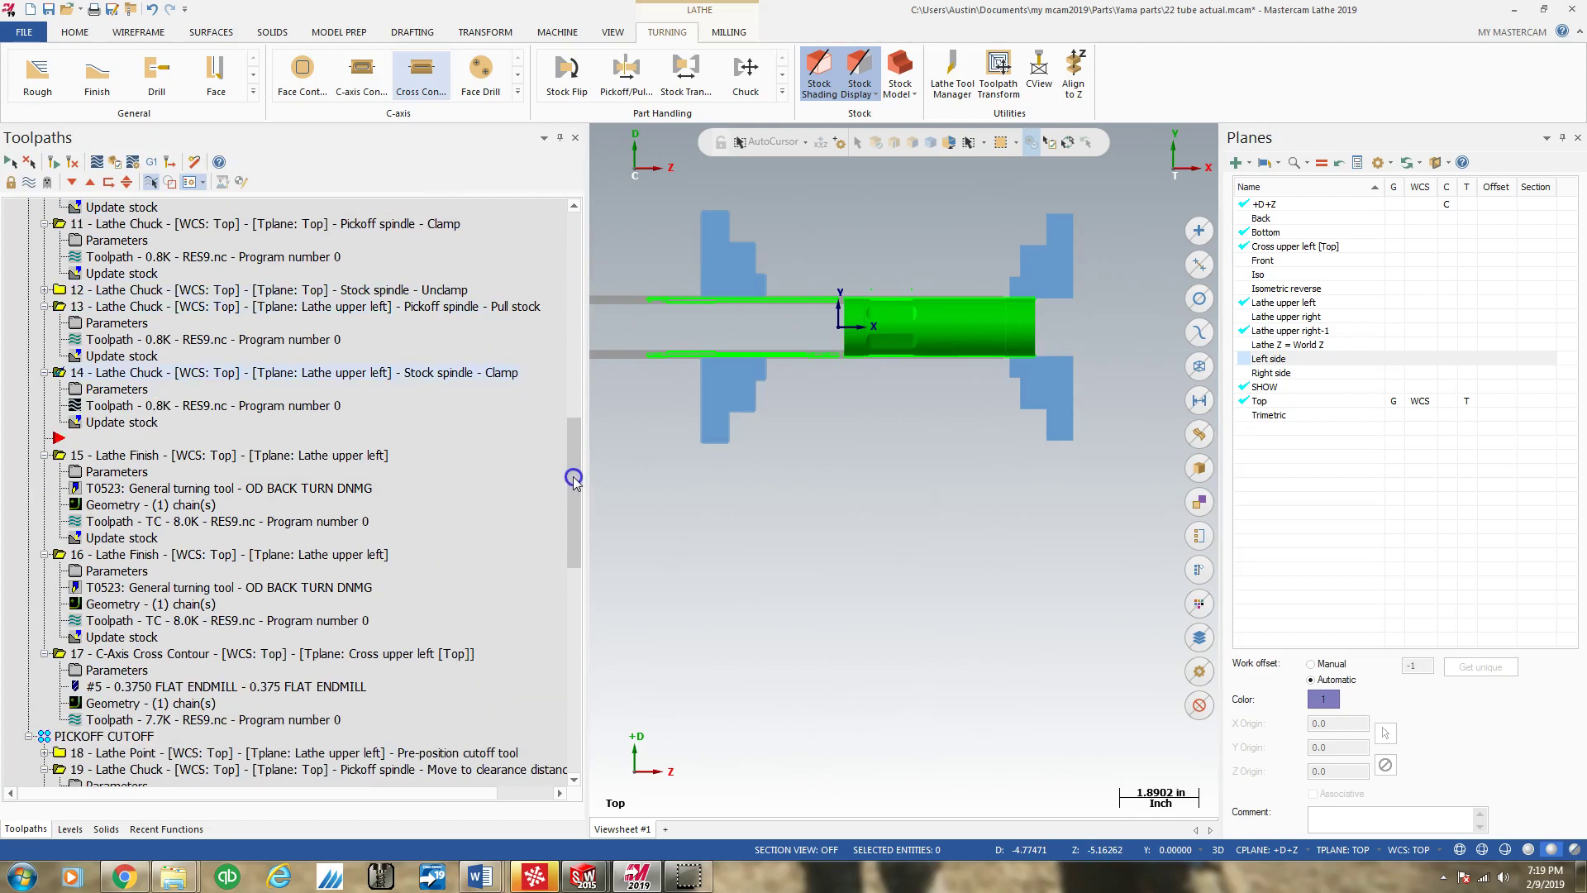
Step: Advance the stock display past operations 19–24 to after FINISH FACE
click(73, 182)
click(73, 182)
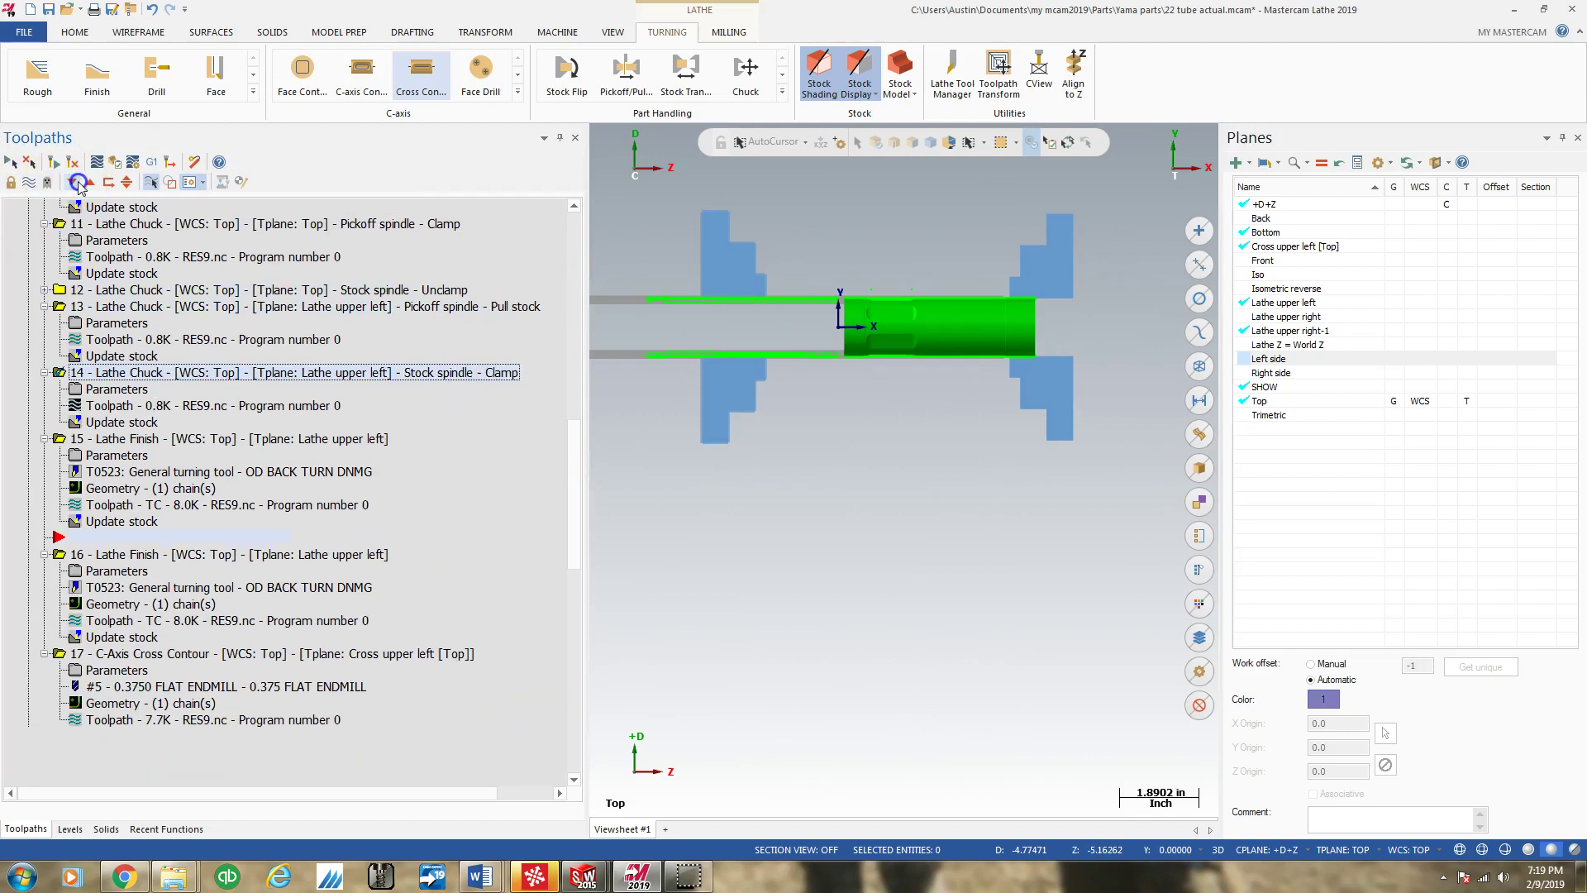
click(73, 182)
click(73, 182)
click(74, 183)
click(75, 183)
click(74, 183)
click(75, 183)
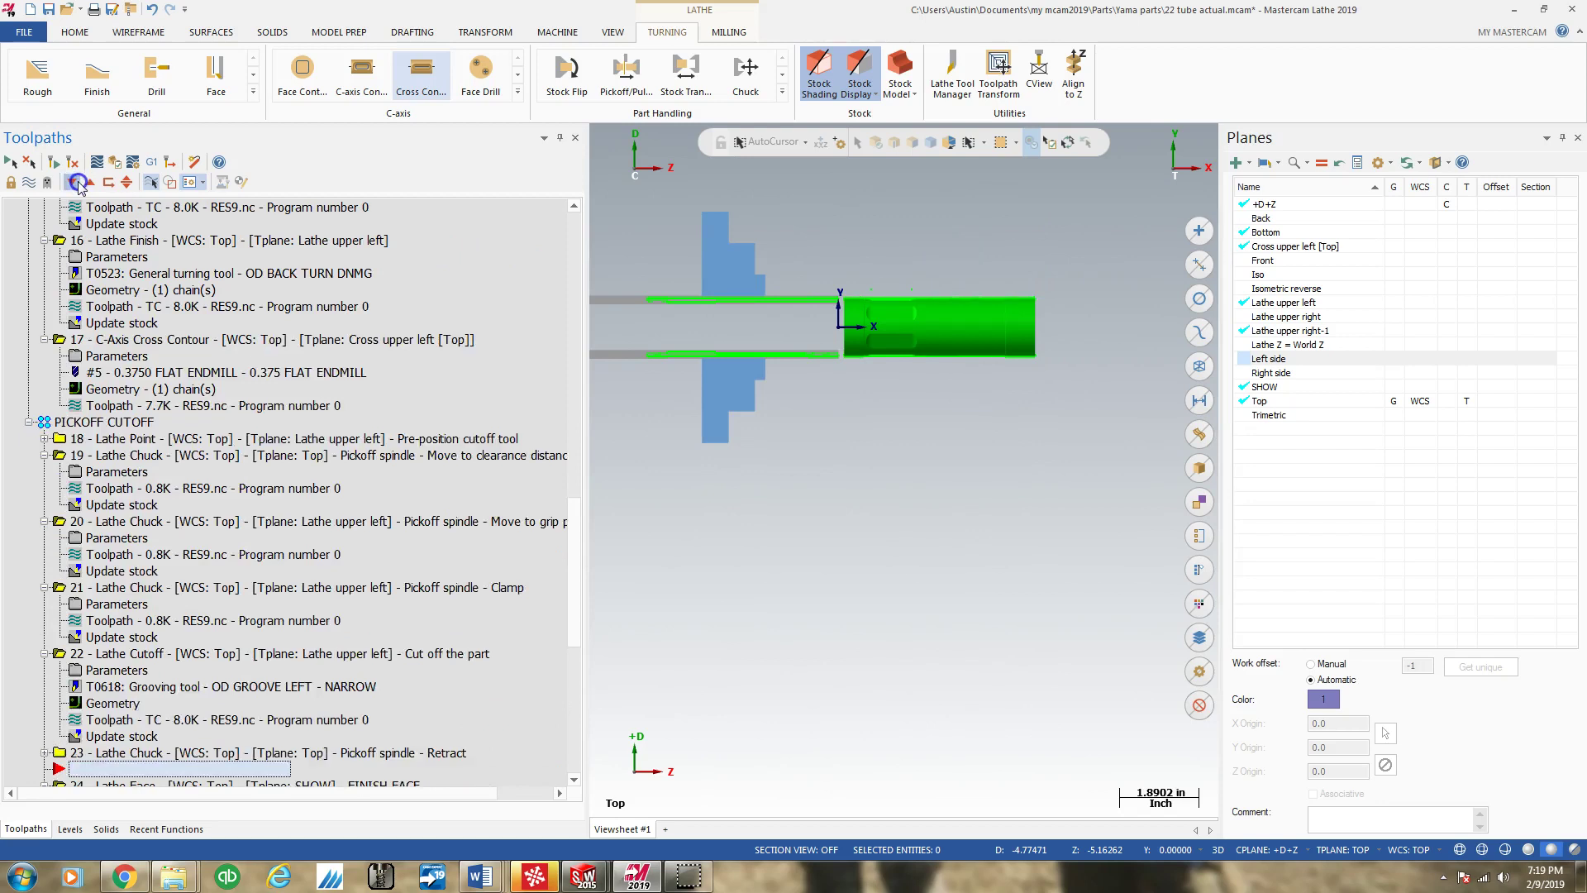
click(74, 183)
Step: Zoom the viewport out and in to inspect the cut-off part on both spindles
scroll(630, 420, down, 3)
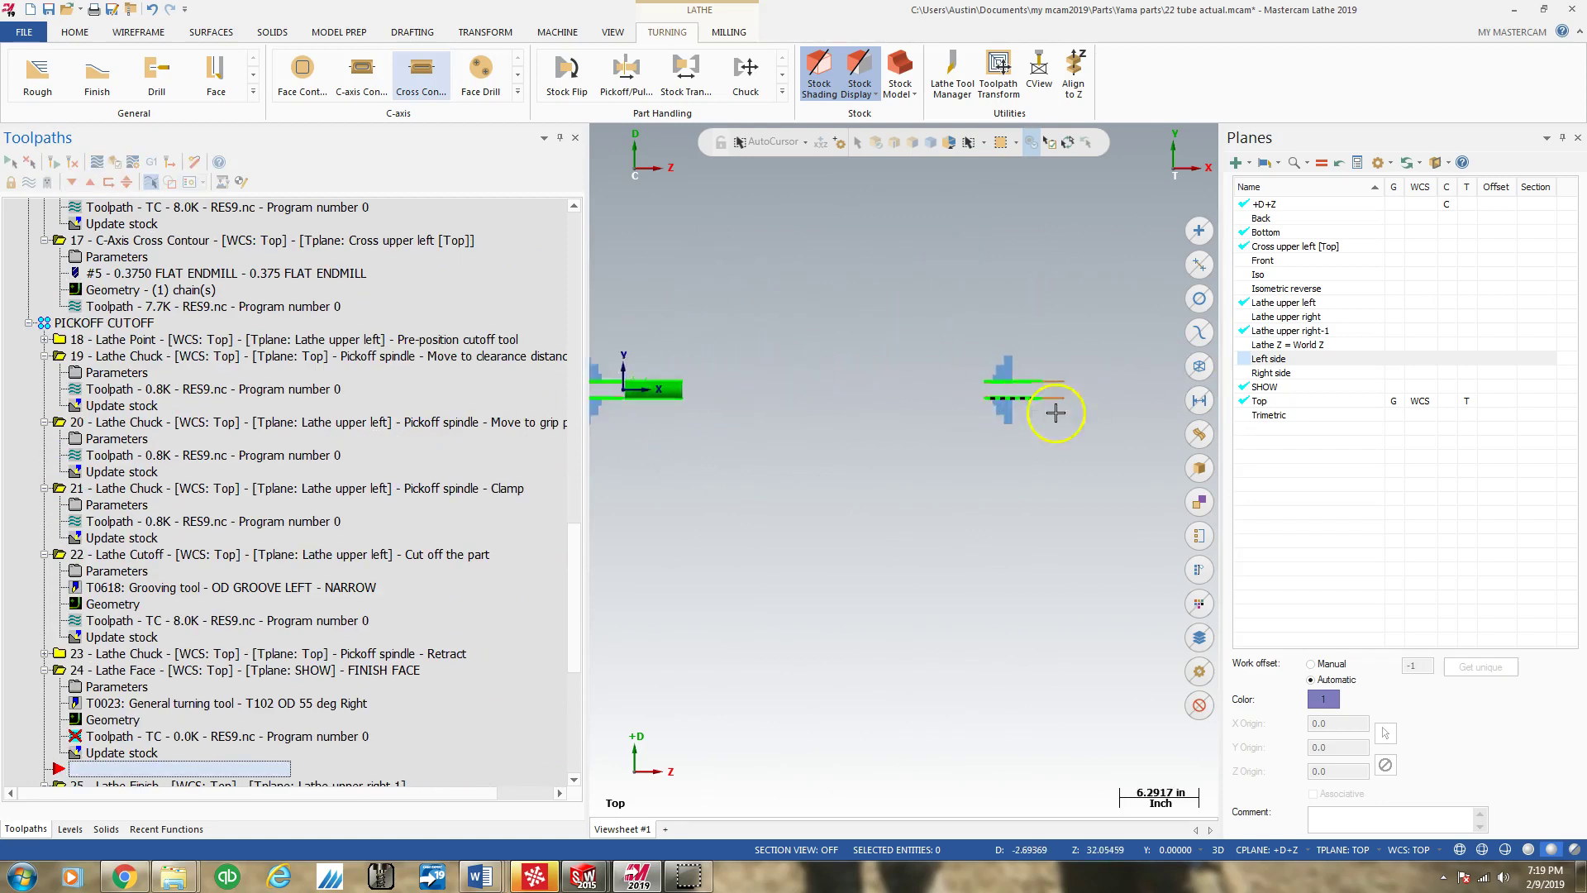
scroll(1016, 405, down, 2)
scroll(1008, 404, up, 6)
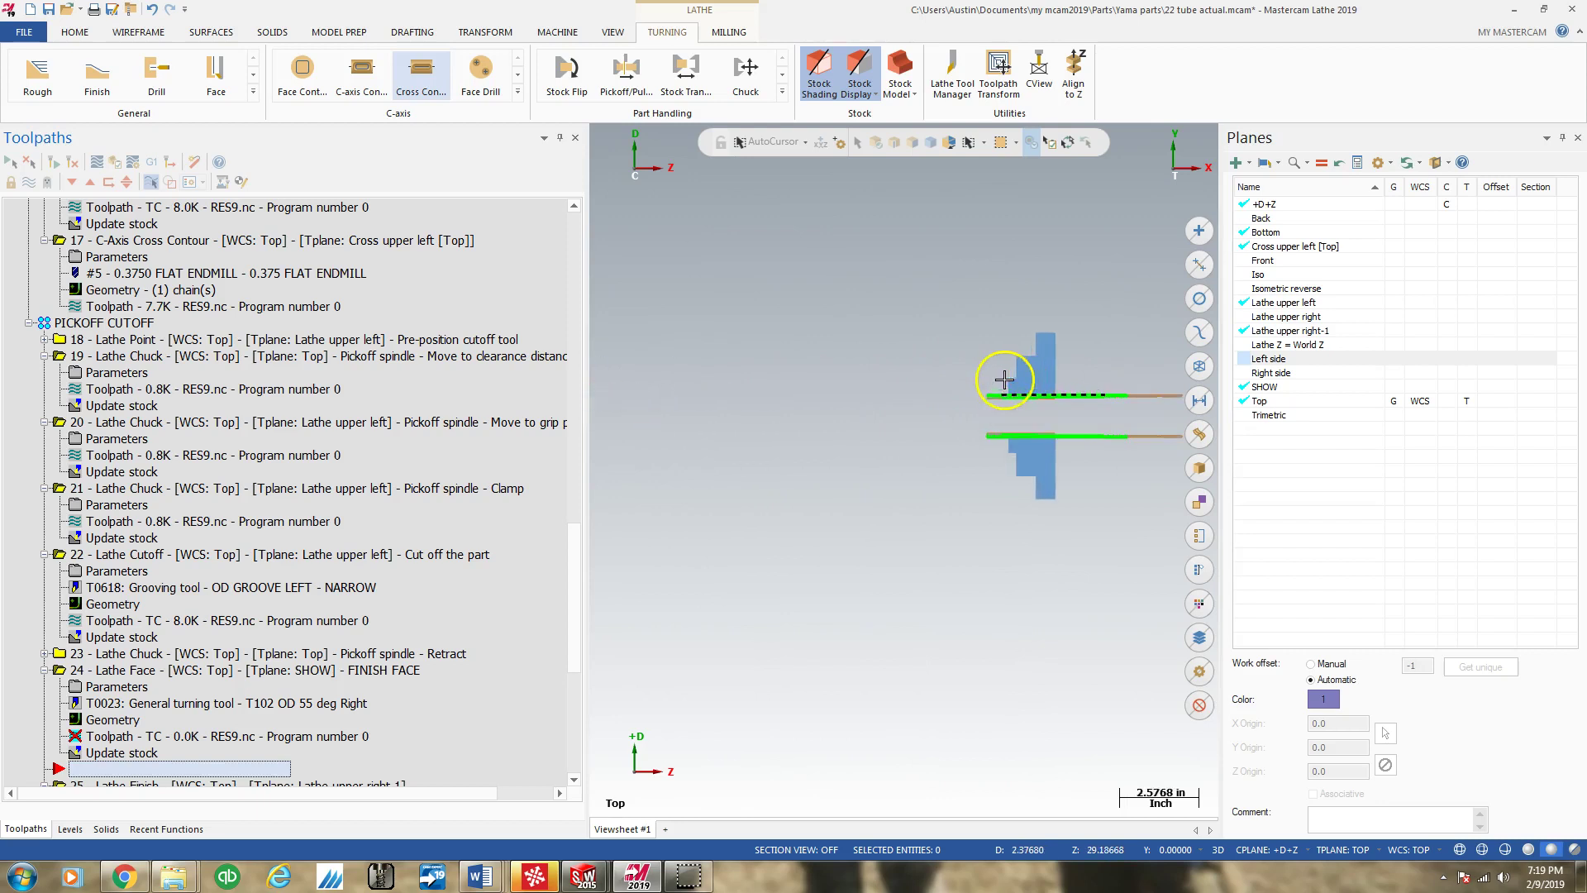
scroll(999, 390, up, 2)
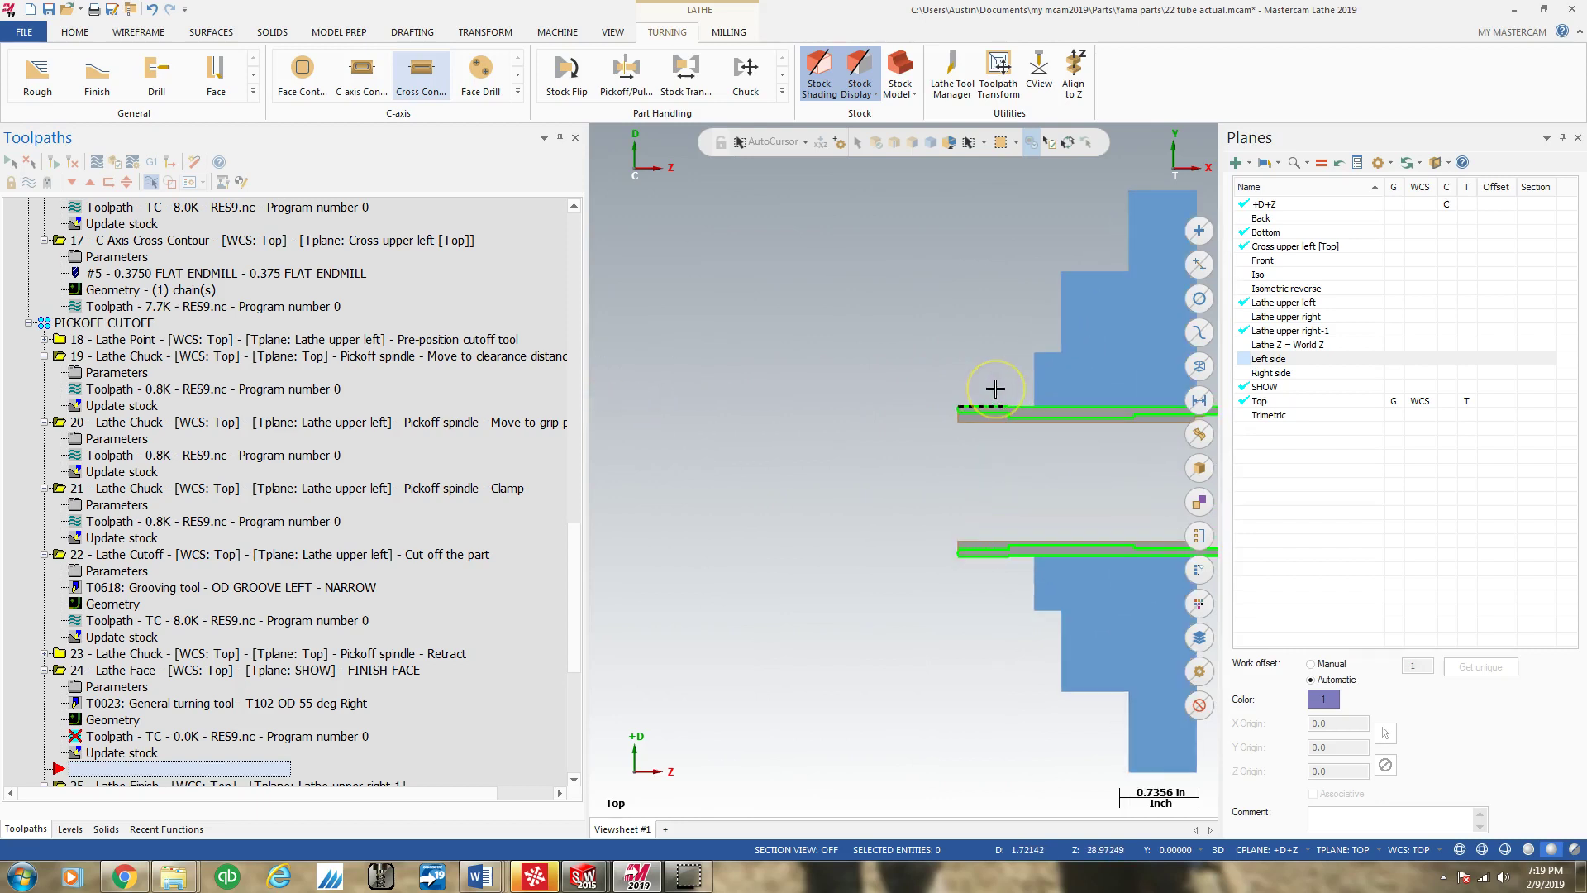
scroll(998, 390, down, 1)
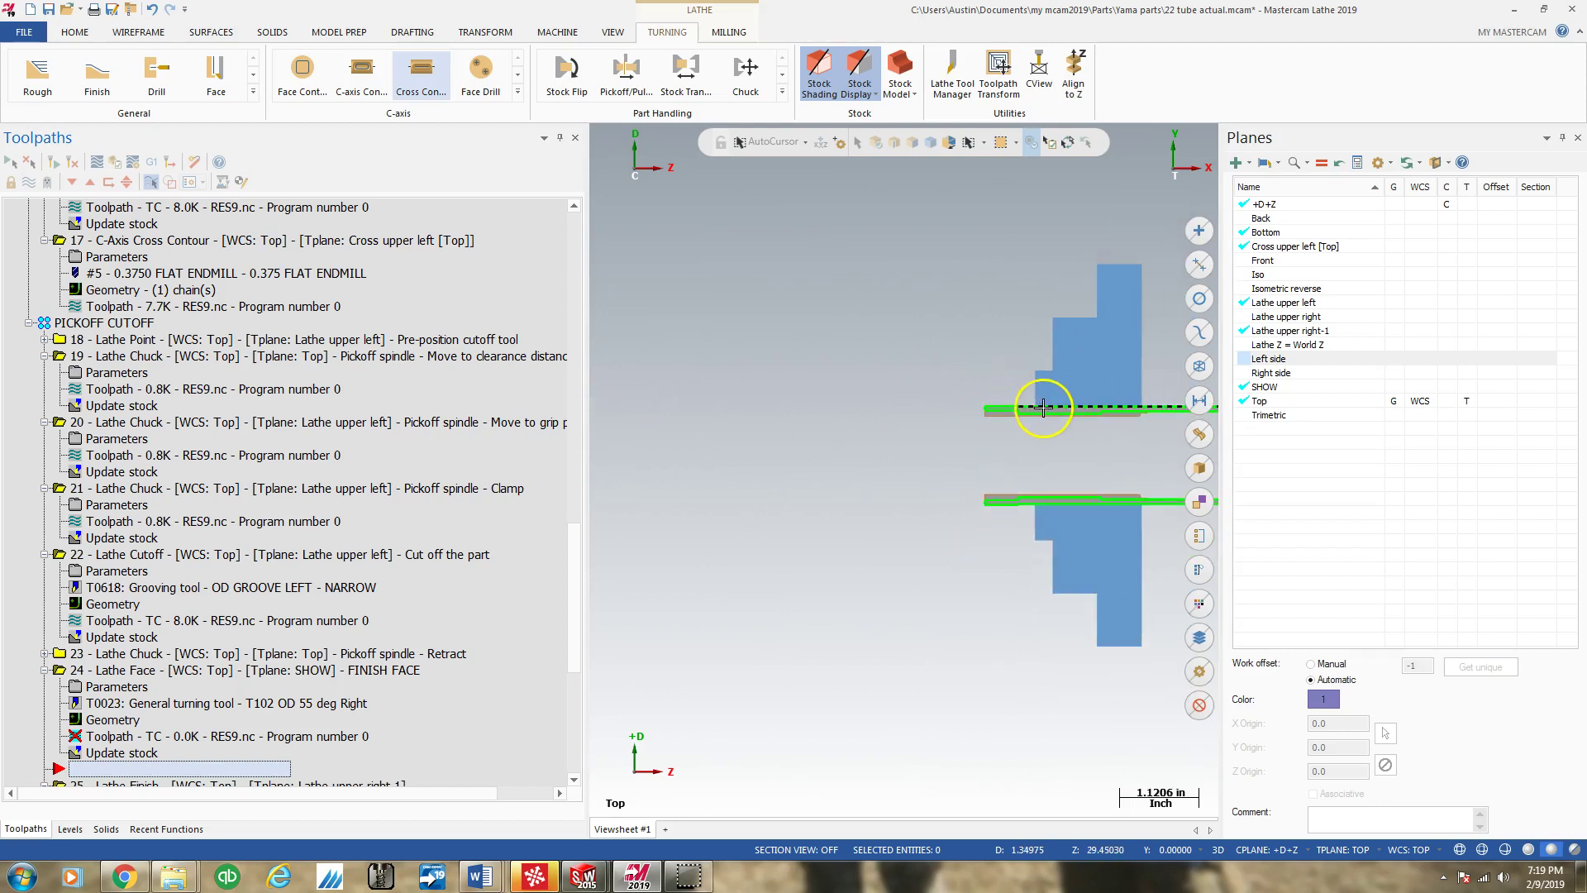
scroll(904, 405, down, 1)
scroll(905, 405, down, 4)
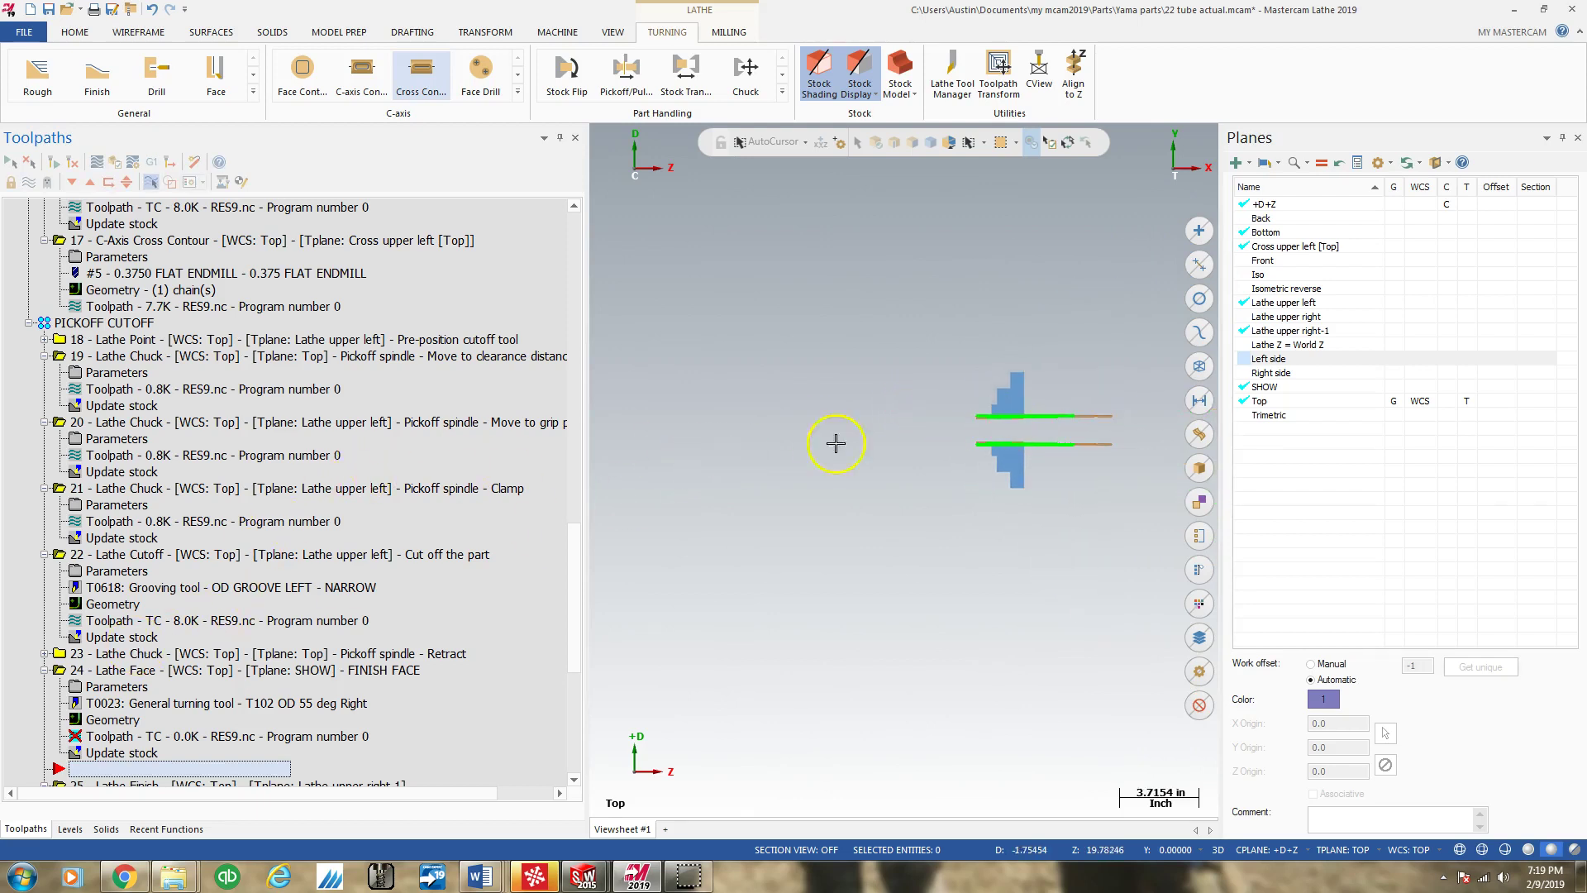
scroll(1108, 400, down, 3)
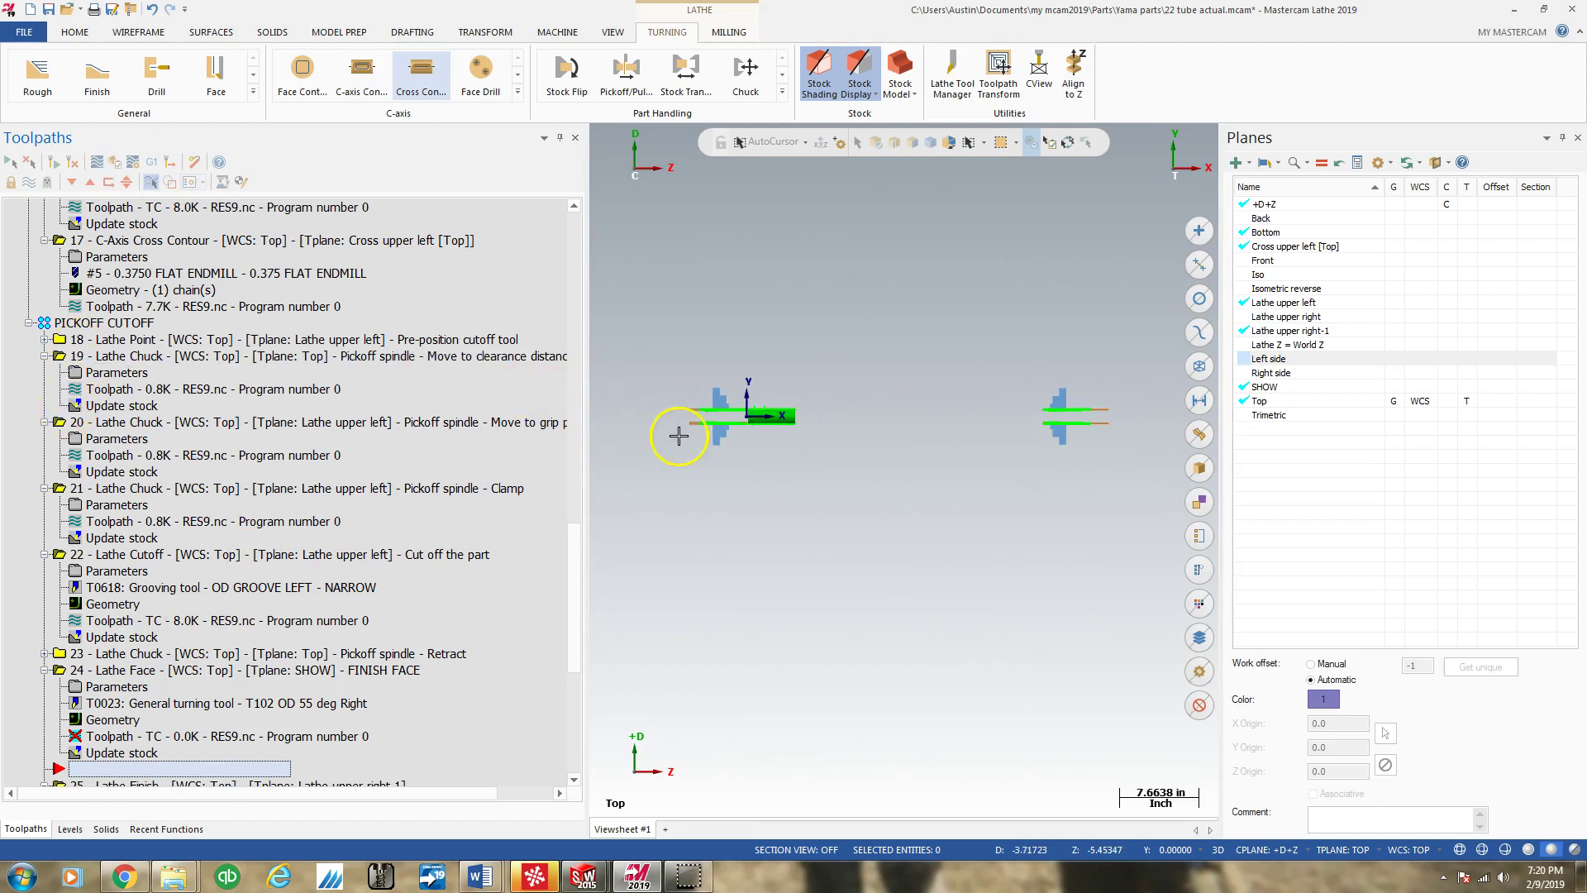
scroll(787, 417, up, 2)
scroll(785, 422, down, 1)
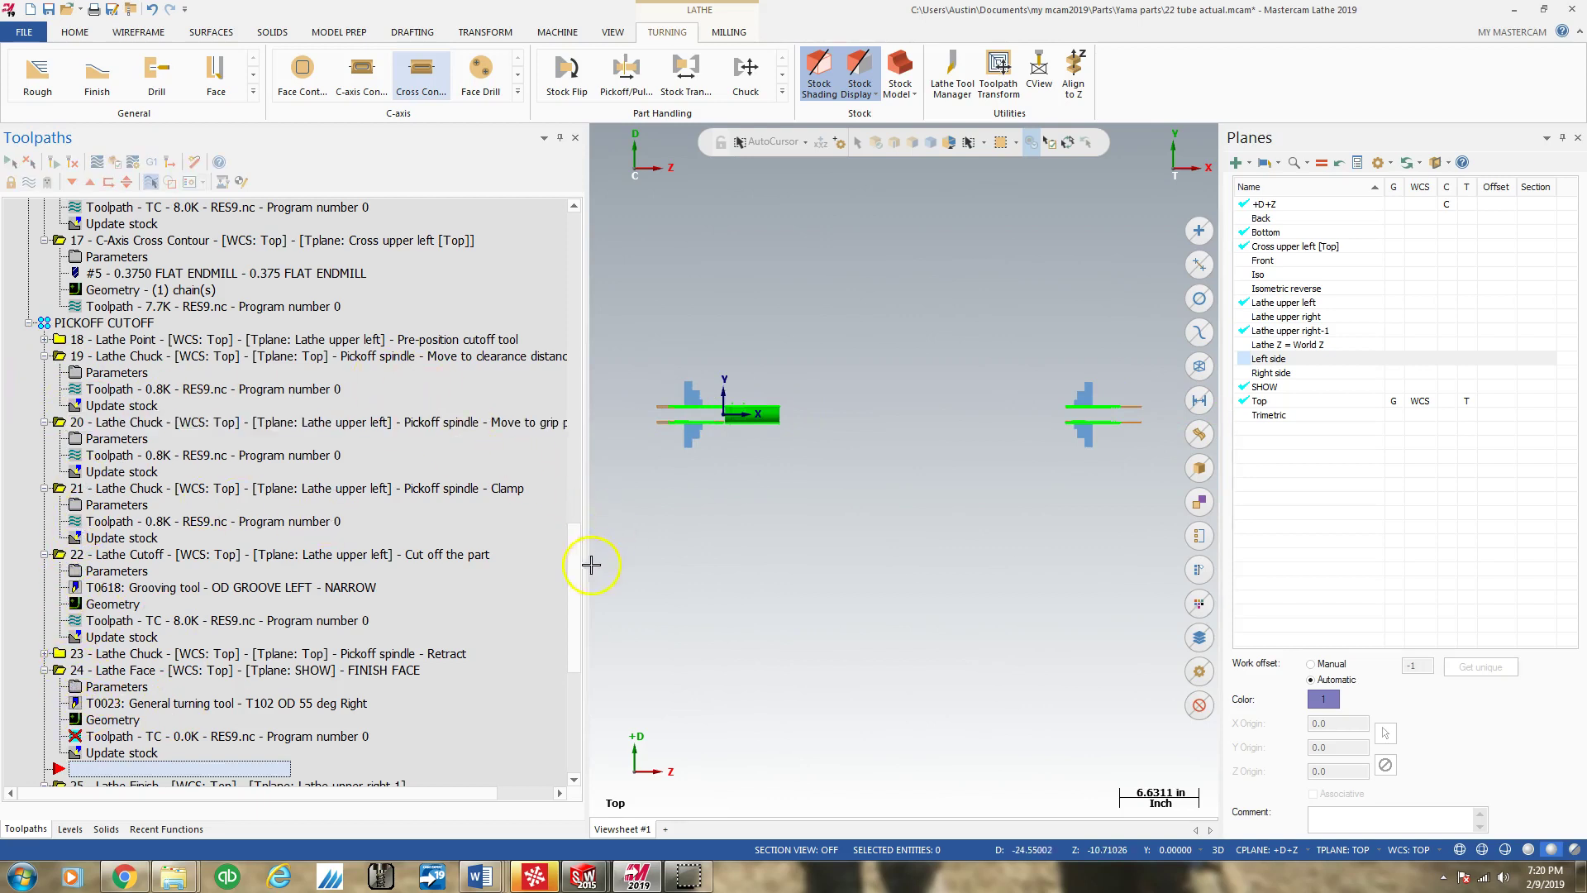
Step: Accept operation 23's retract chuck positions, regenerate it, then accept operation 21's clamp parameters unchanged
click(45, 653)
click(112, 671)
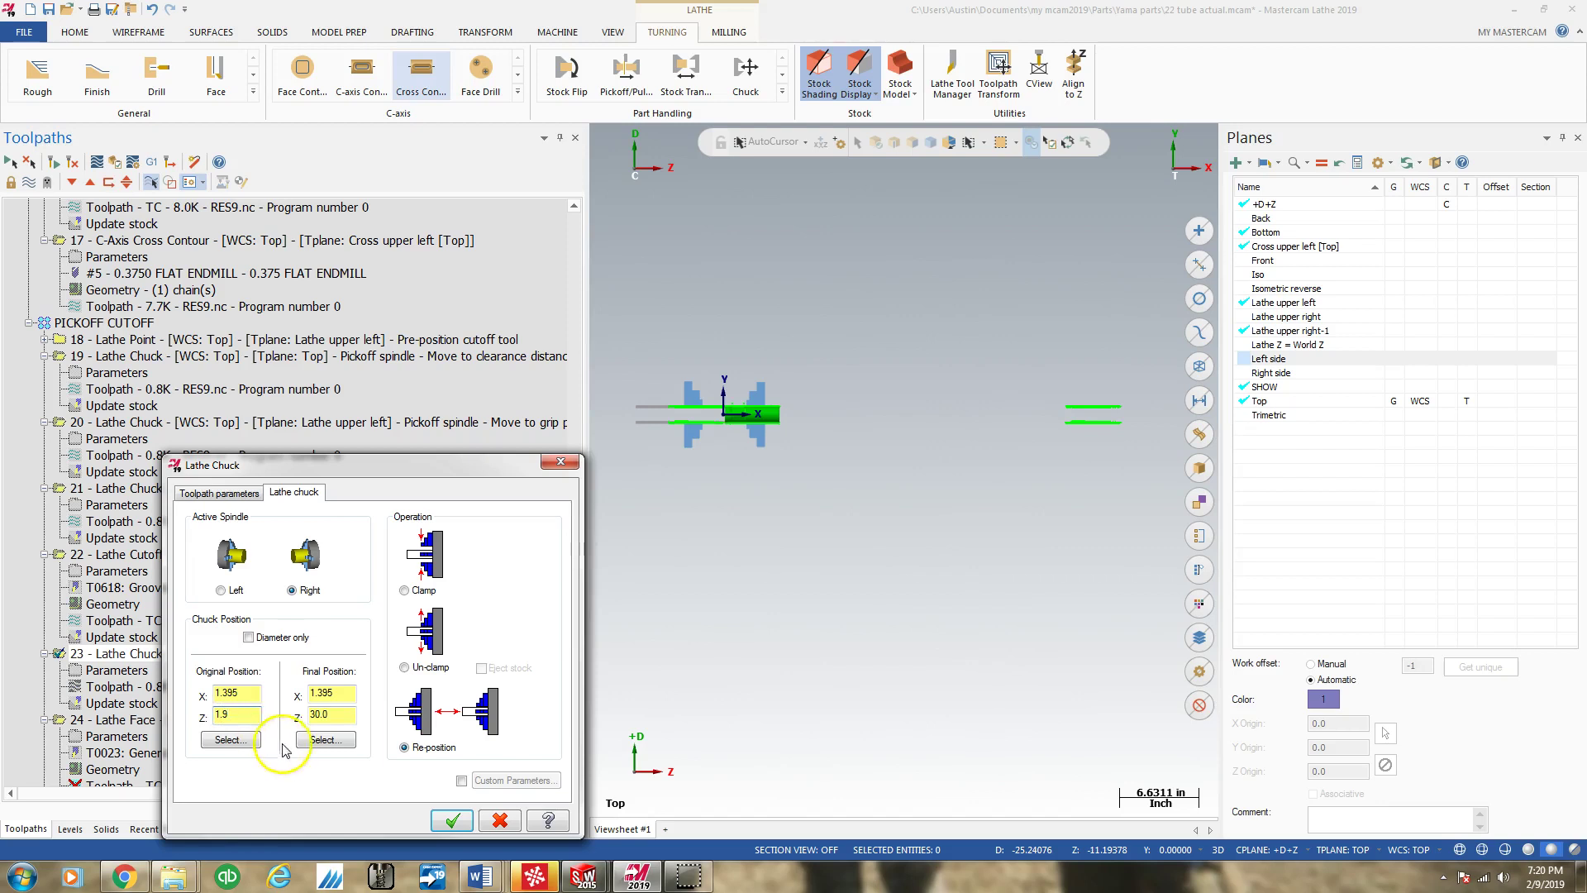
click(456, 821)
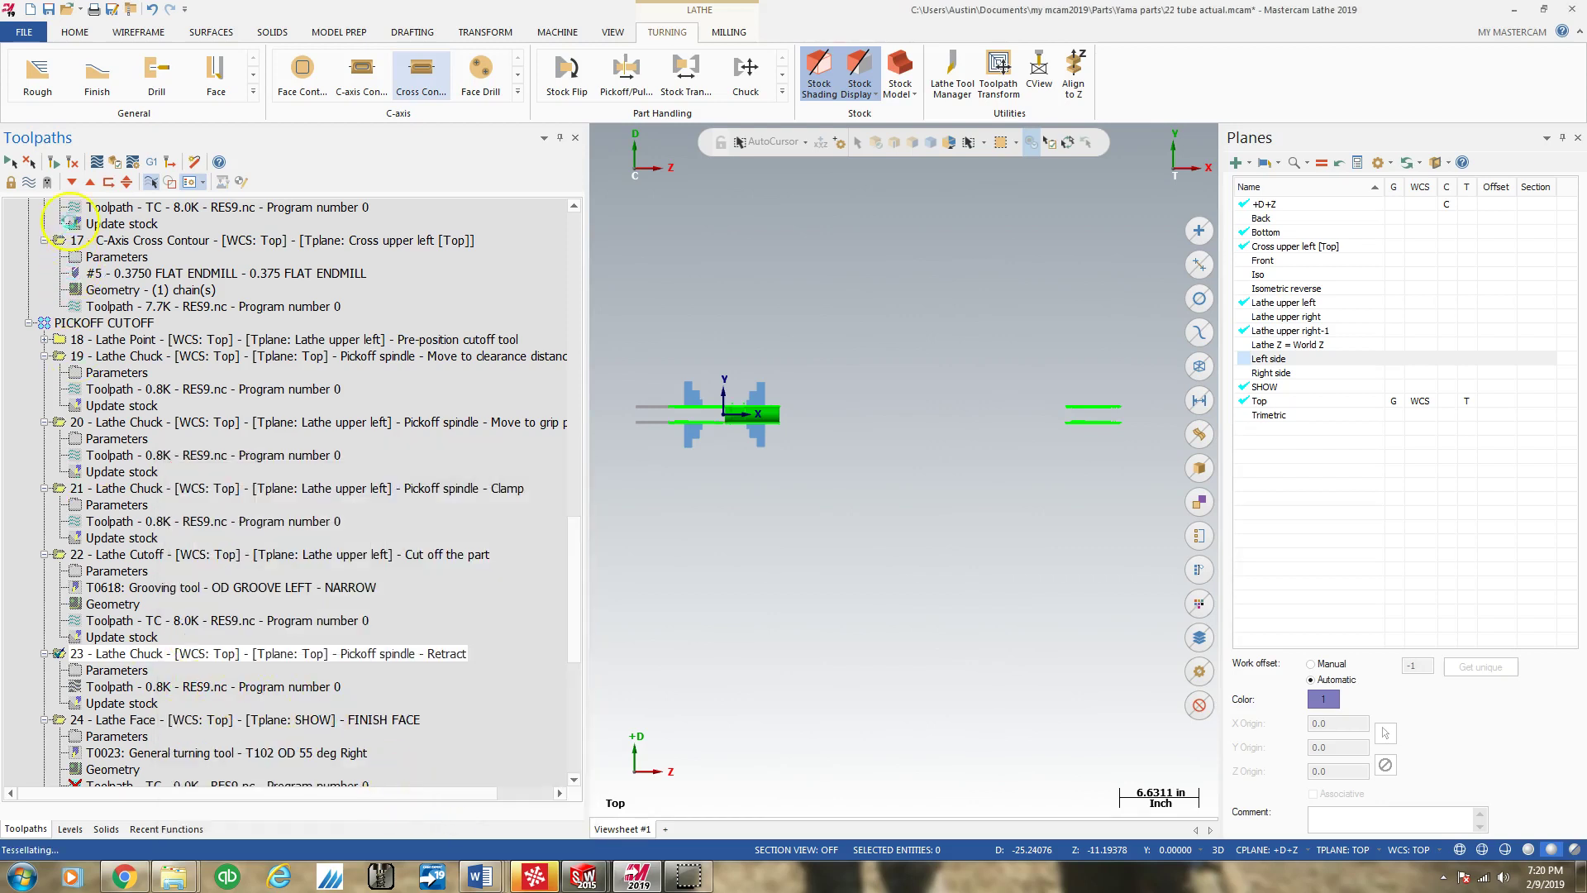
click(55, 162)
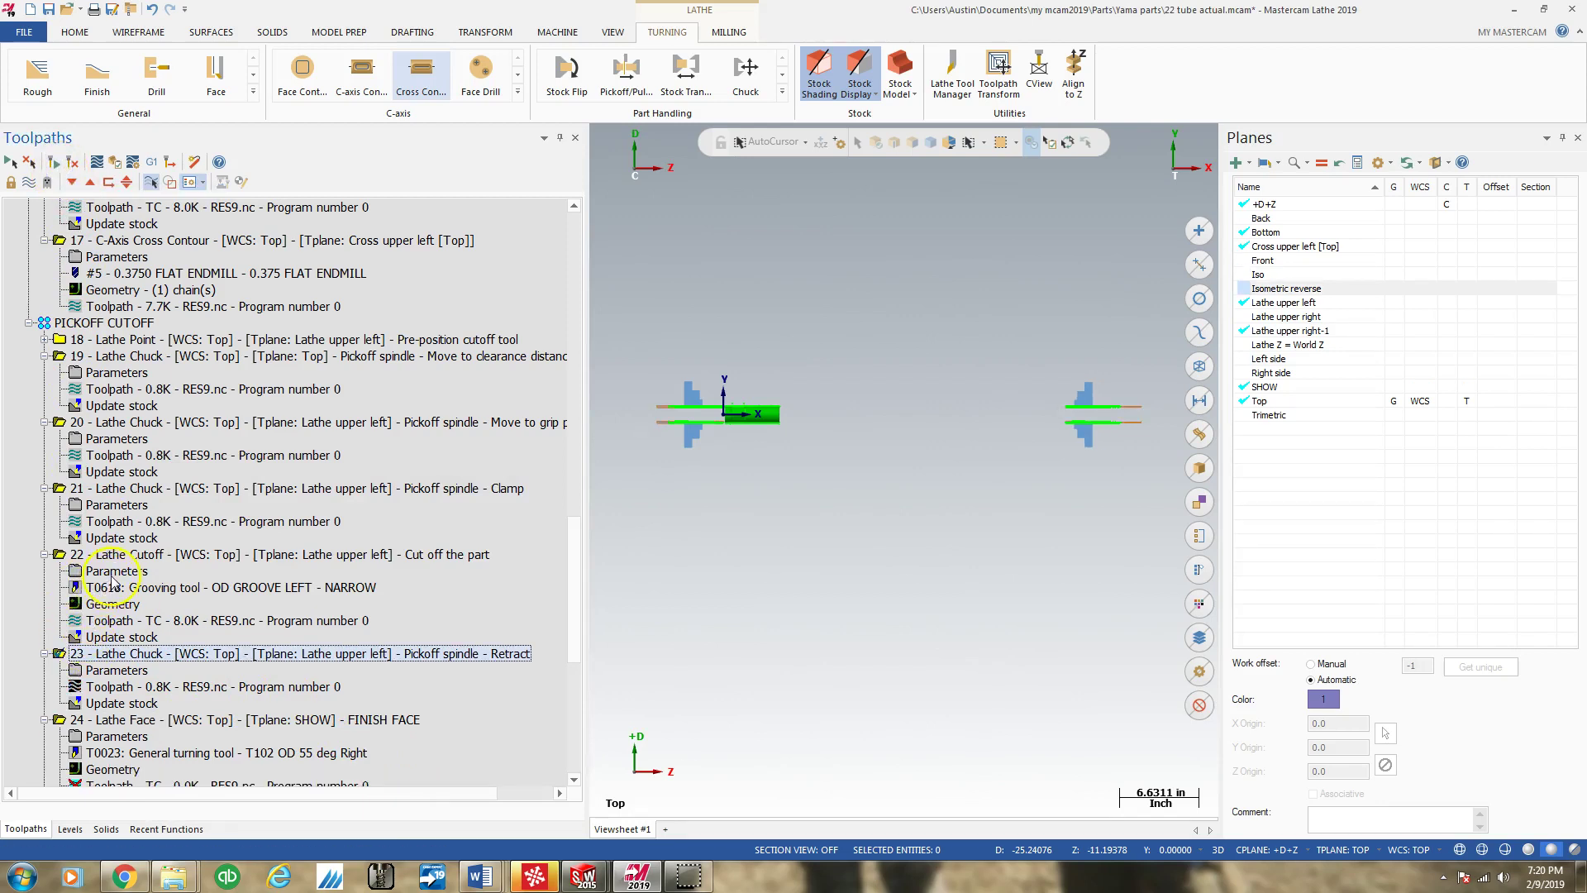
click(116, 505)
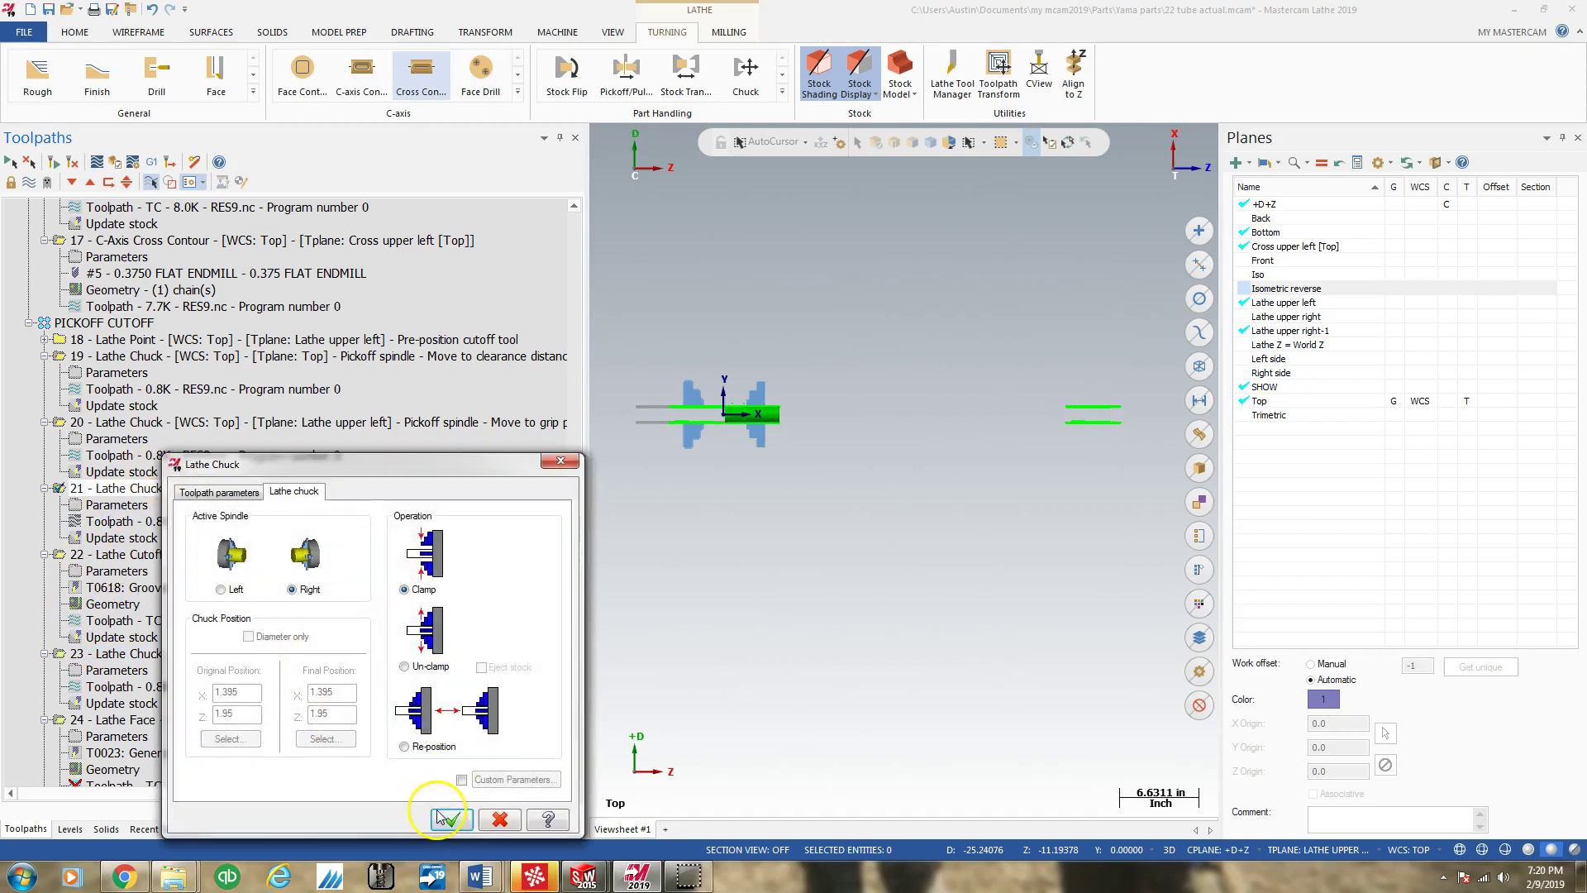
click(453, 816)
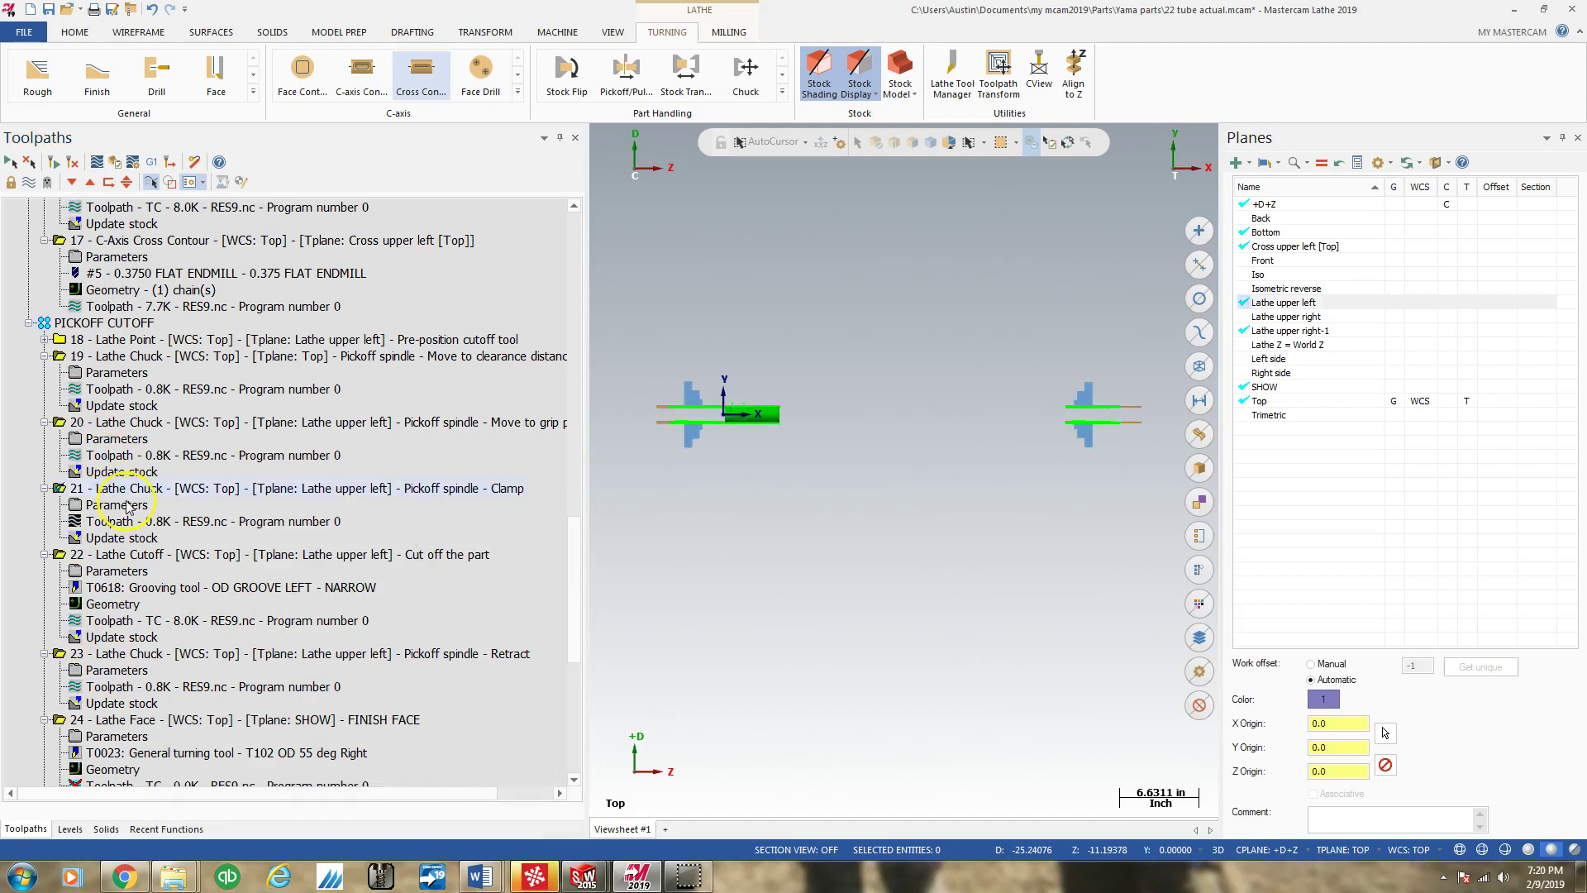
Step: Place the insert point below operation 24 and regenerate the finish face operation
click(90, 183)
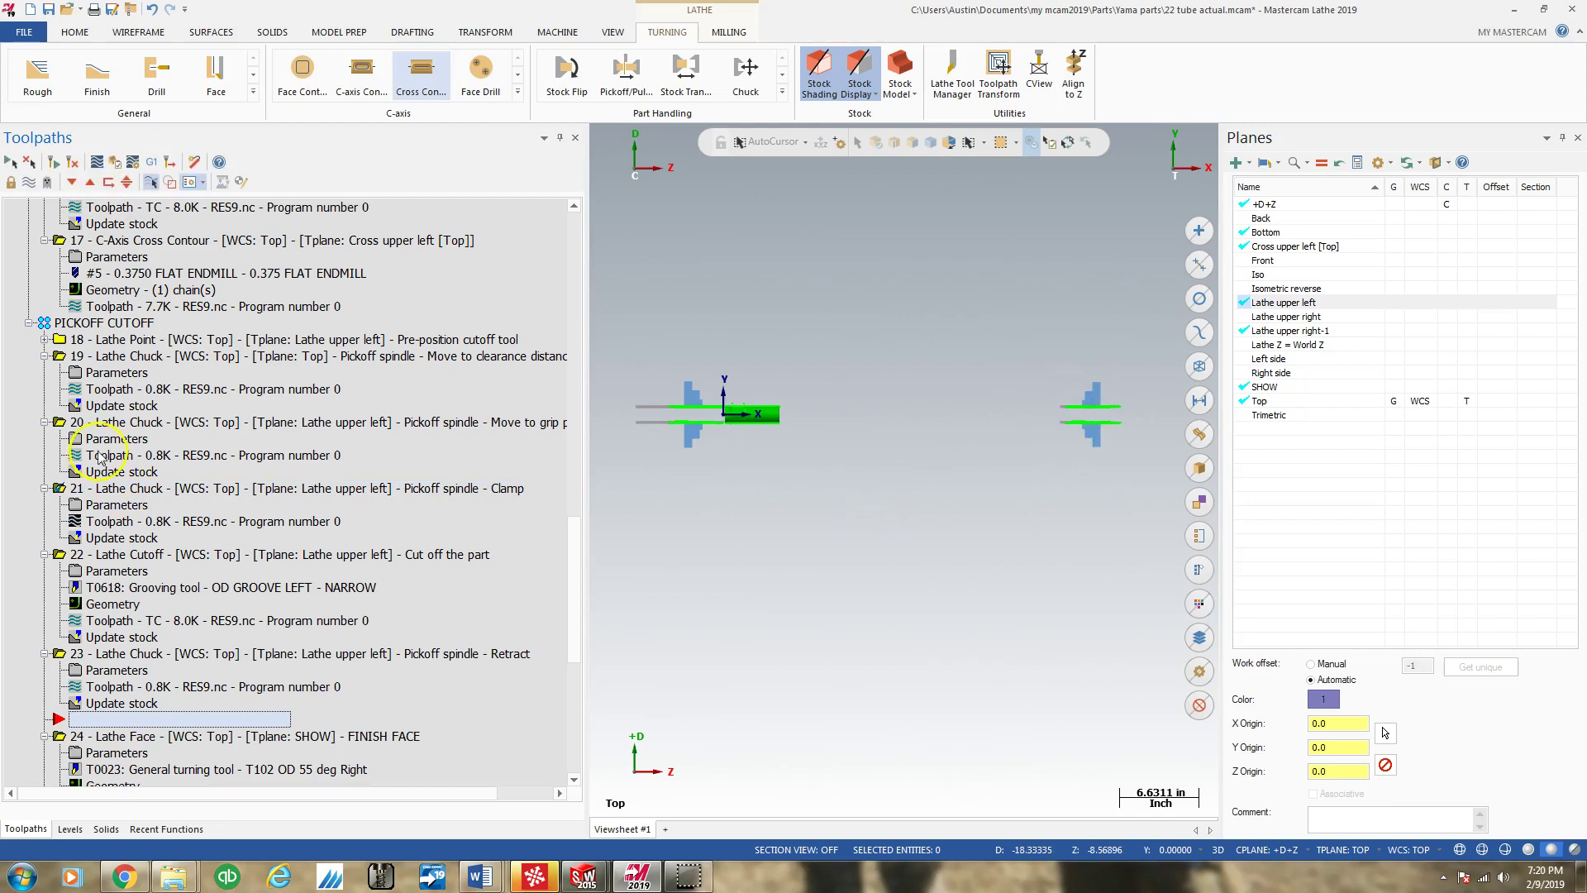
click(72, 182)
scroll(157, 731, down, 4)
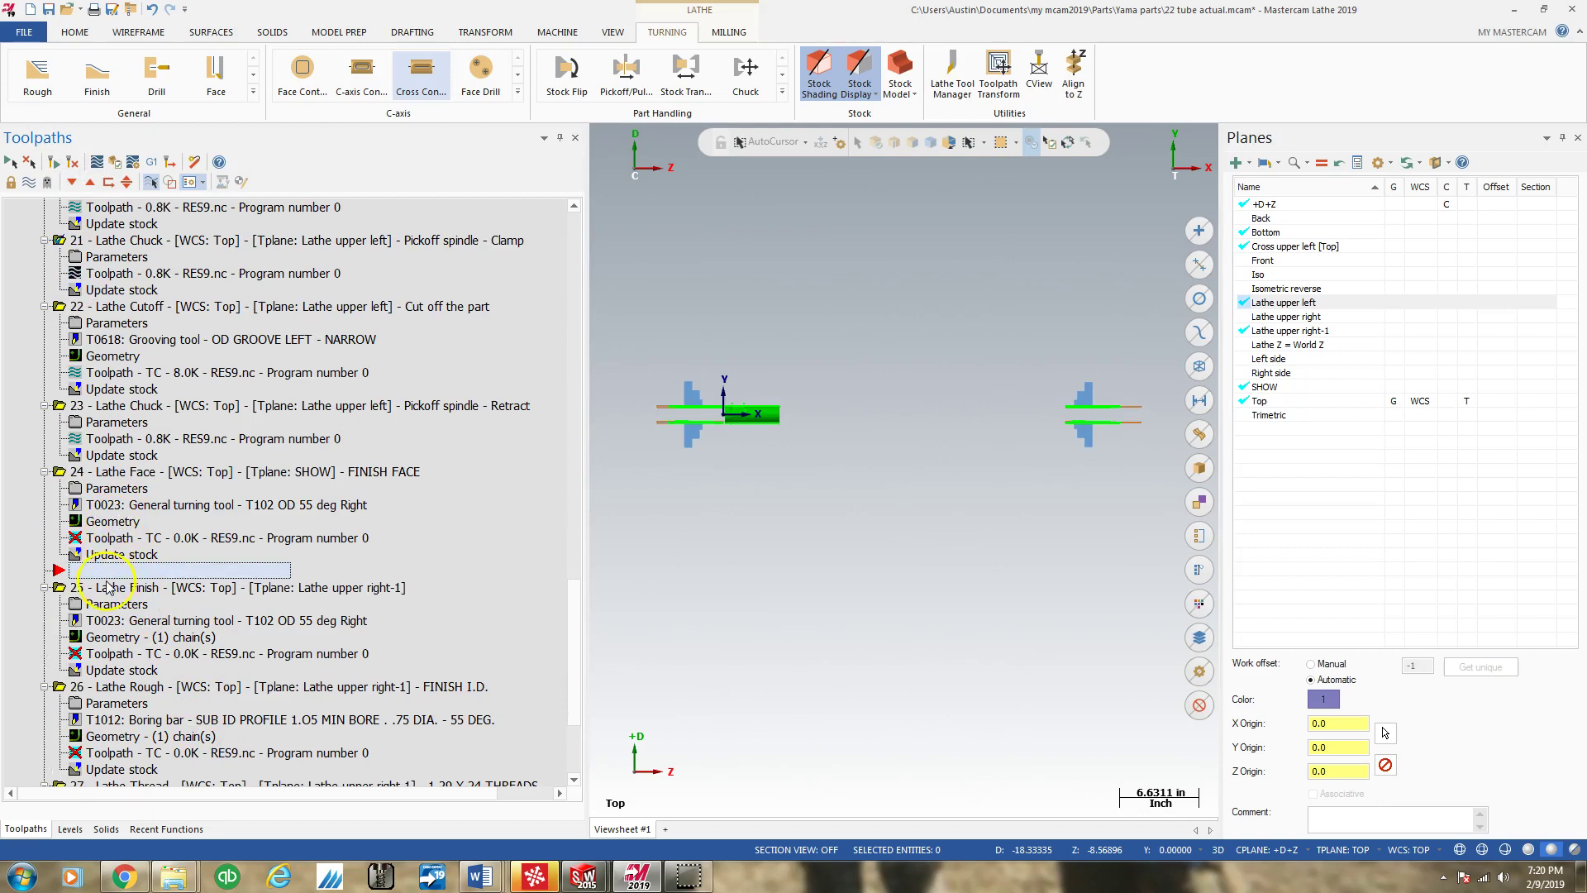
click(73, 478)
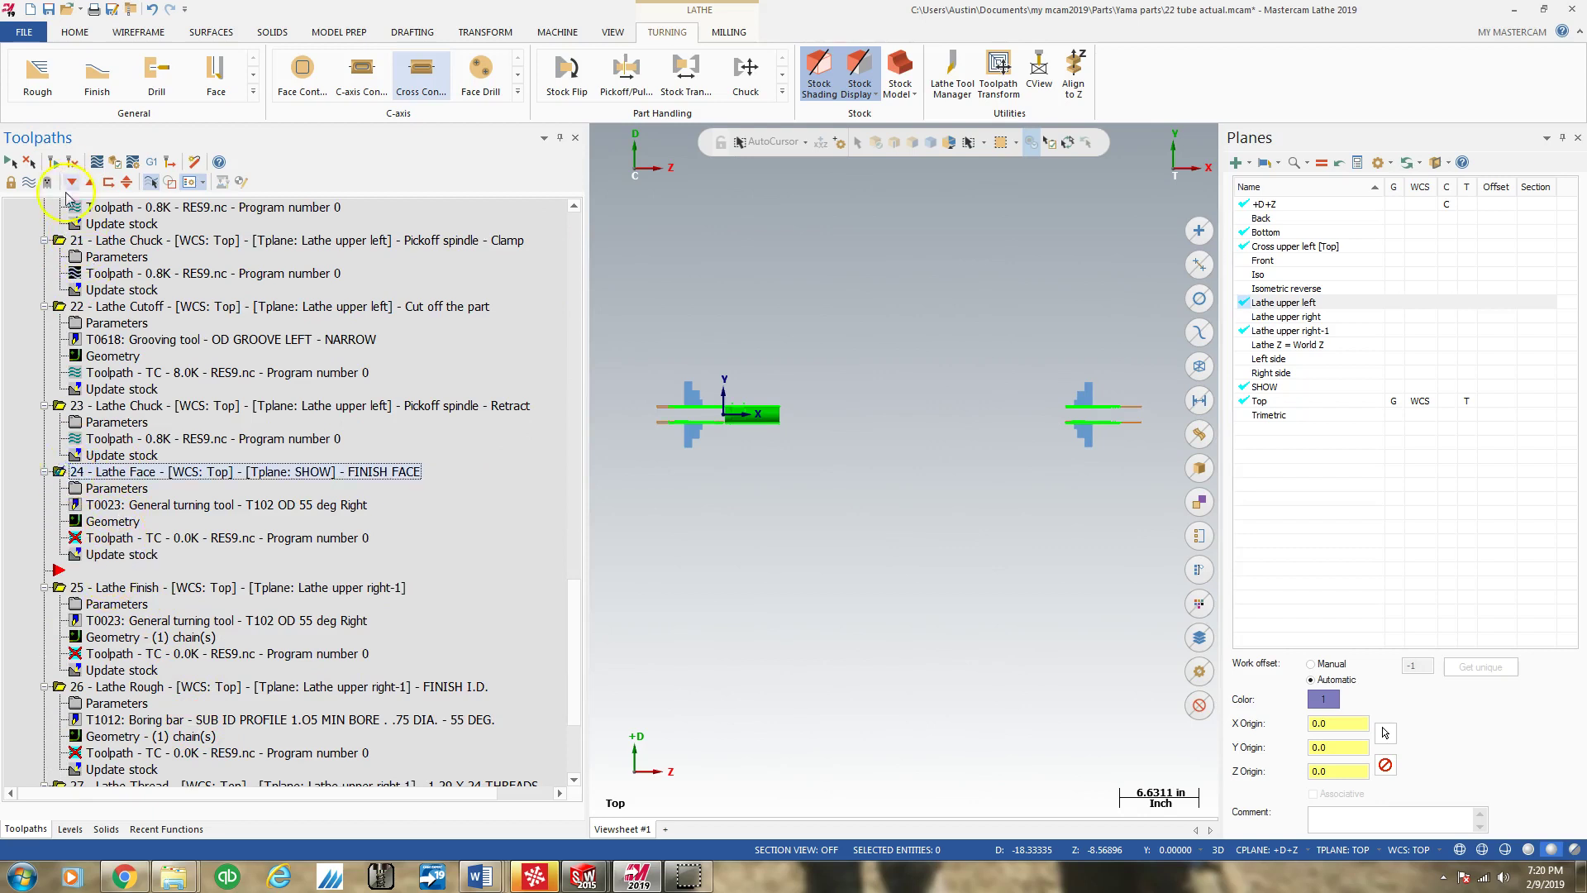
click(55, 163)
Step: Make level 3000, 22 sub solid, visible from the Levels list
scroll(1091, 426, up, 8)
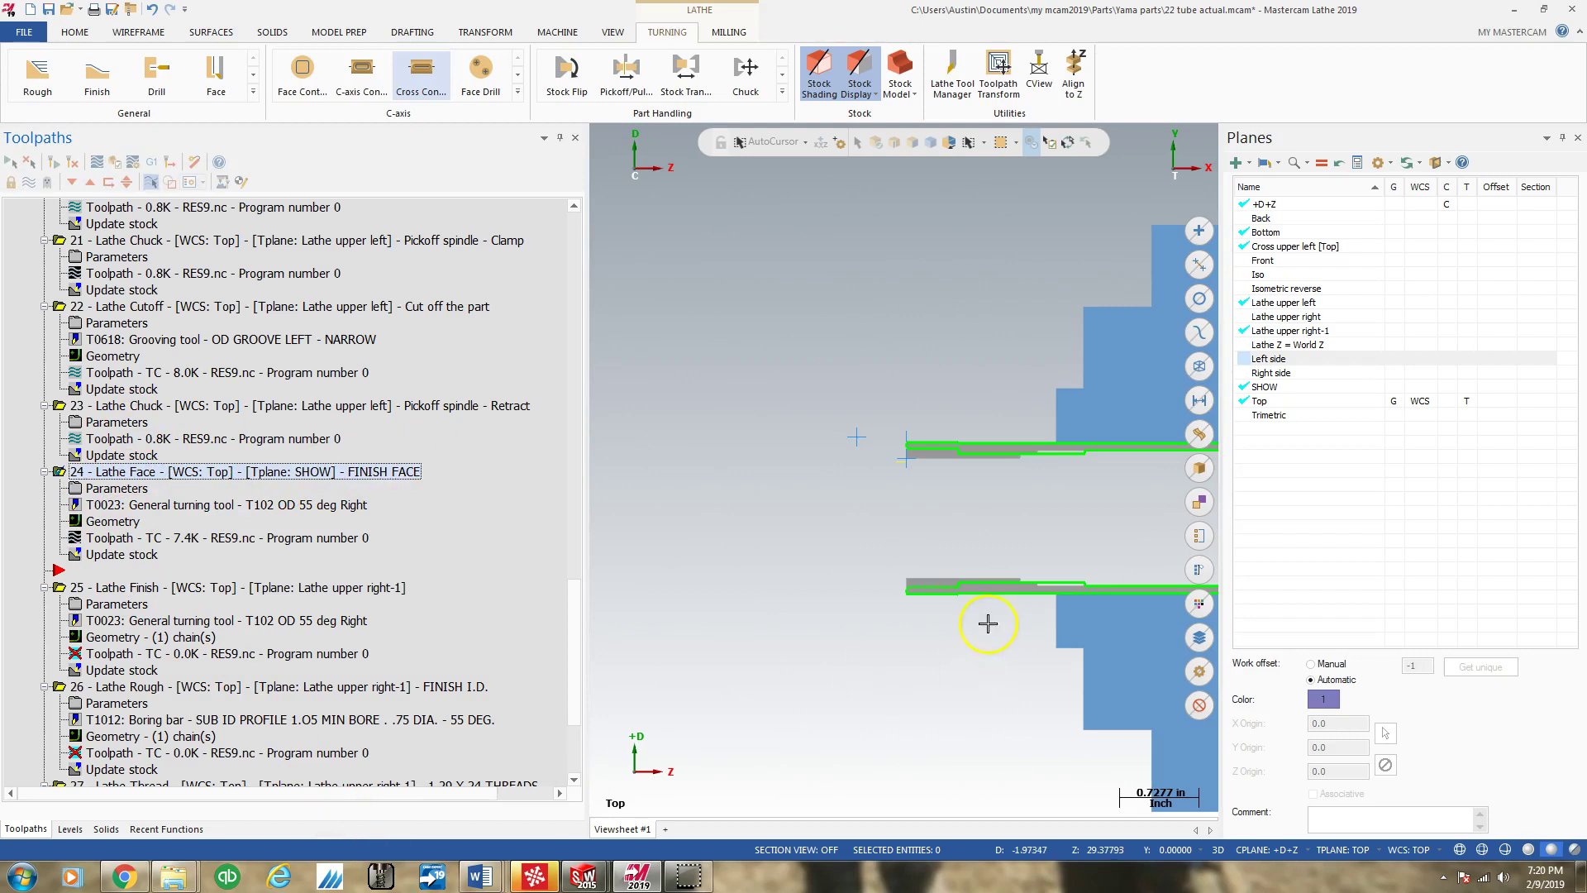
scroll(1082, 421, up, 1)
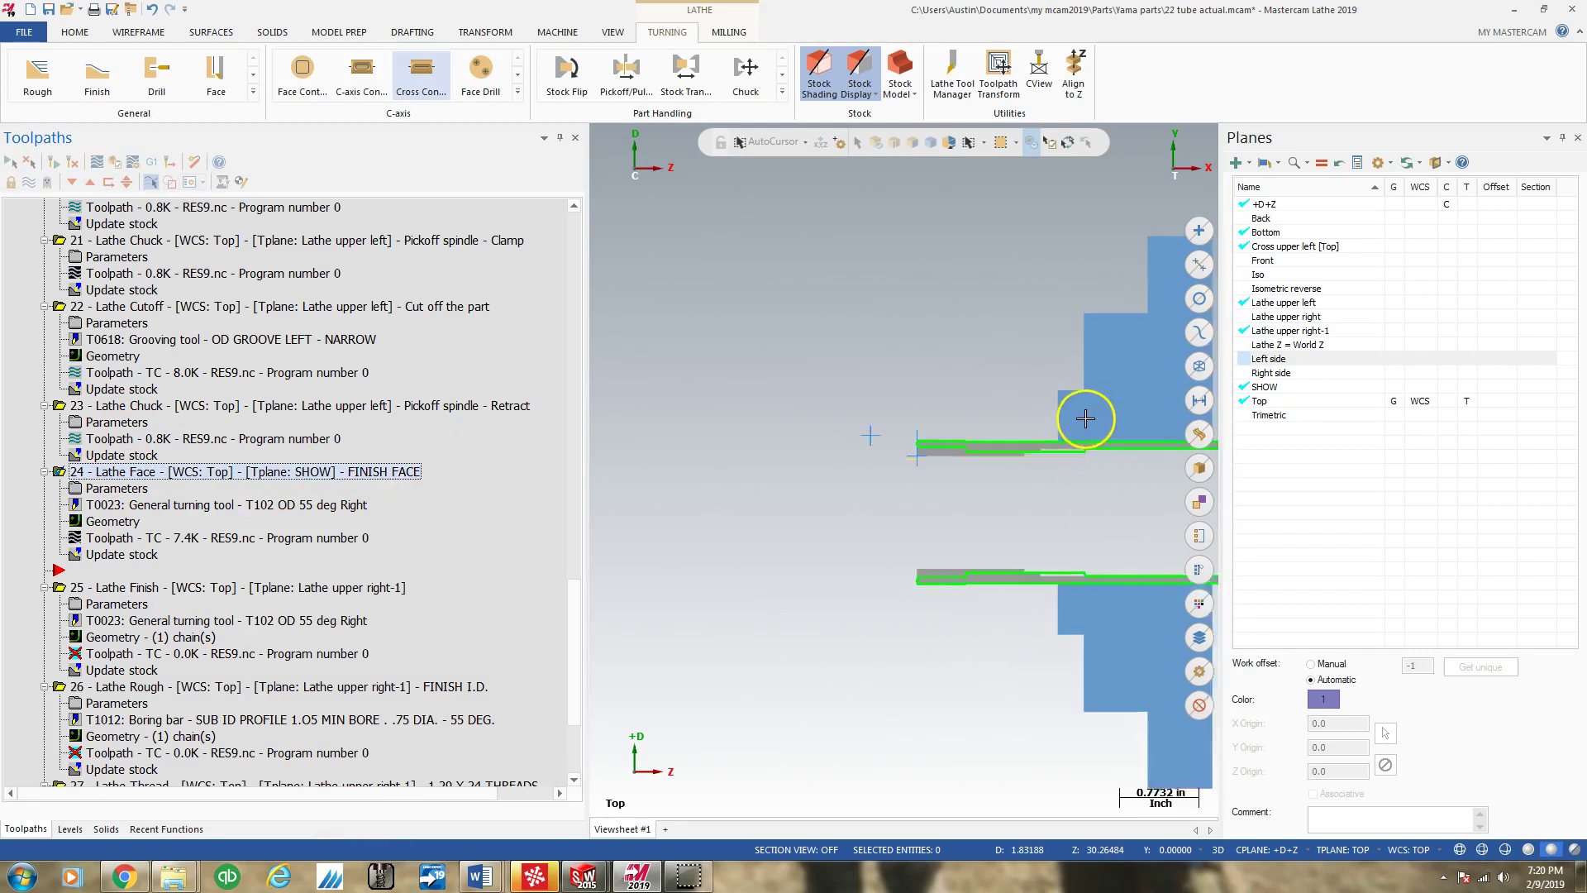
scroll(1067, 421, up, 3)
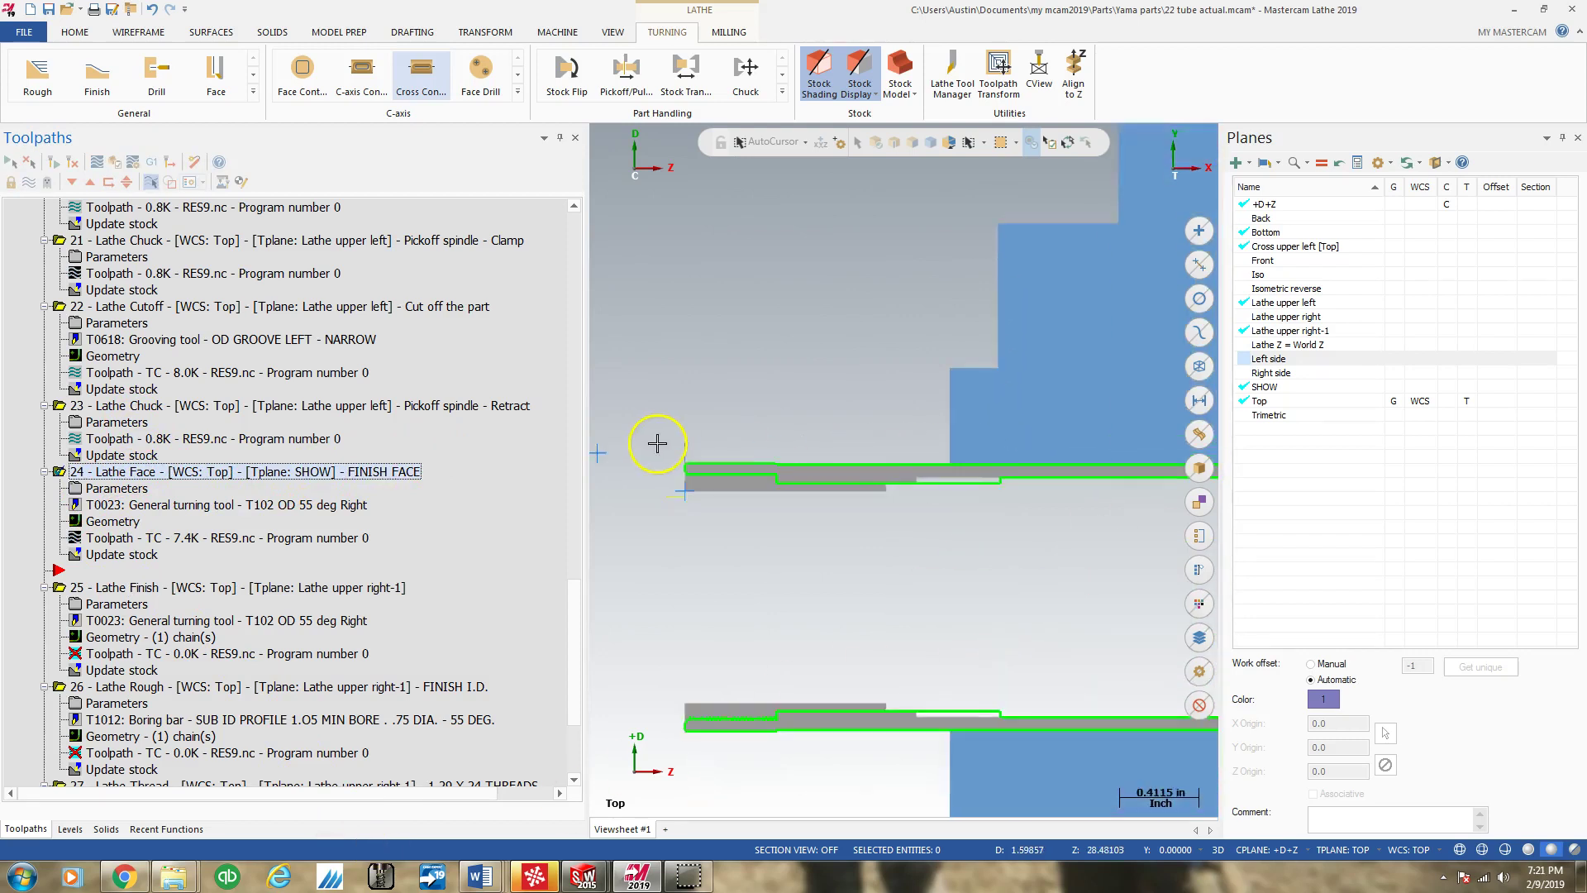
click(70, 829)
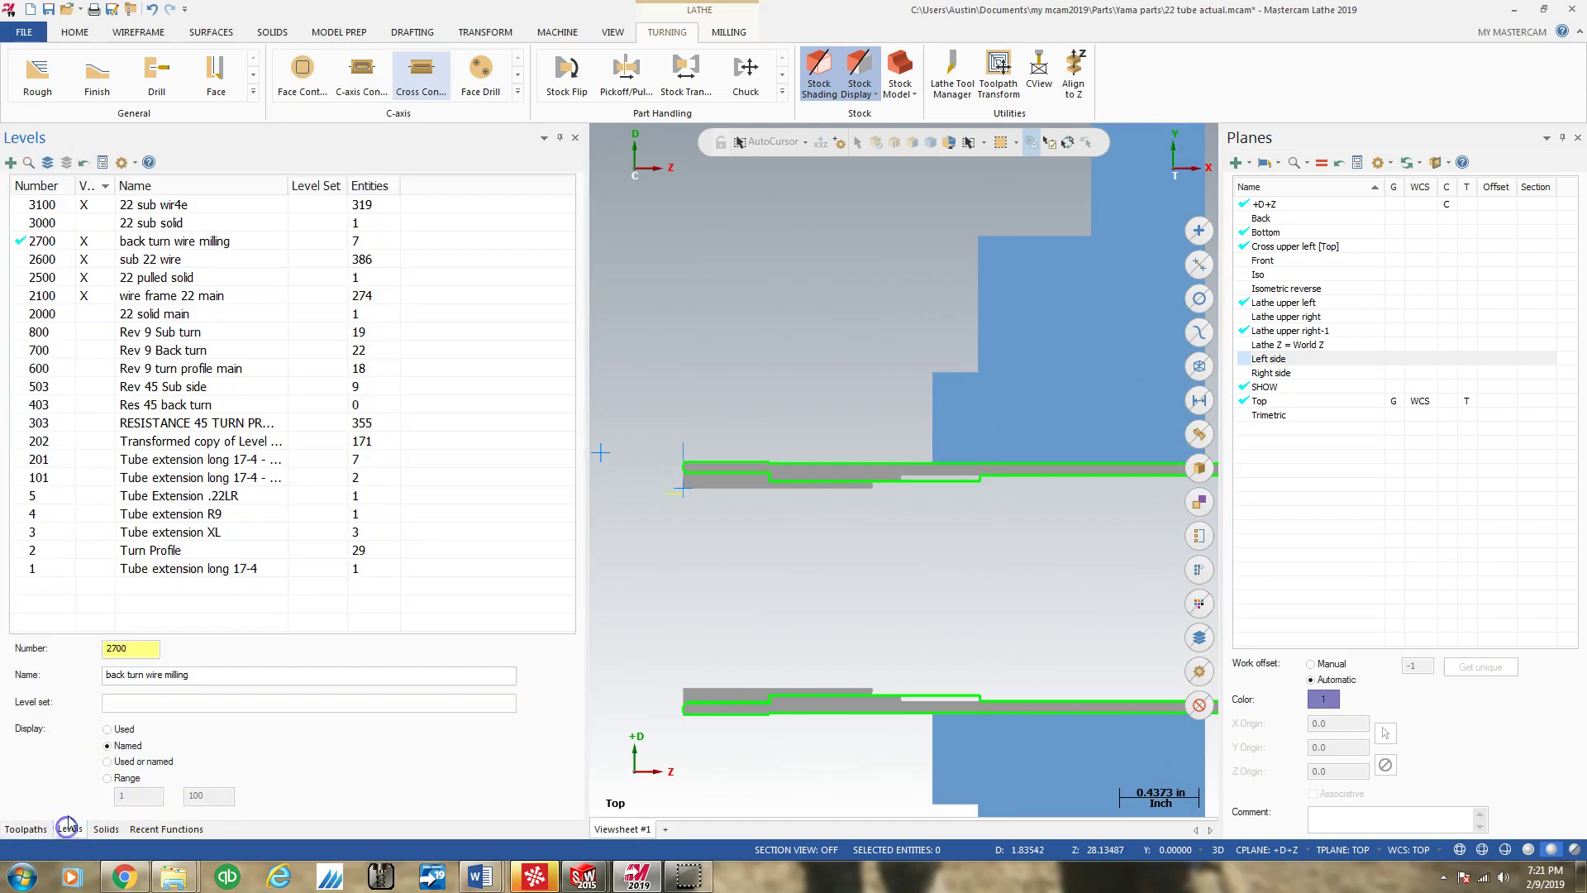
click(90, 224)
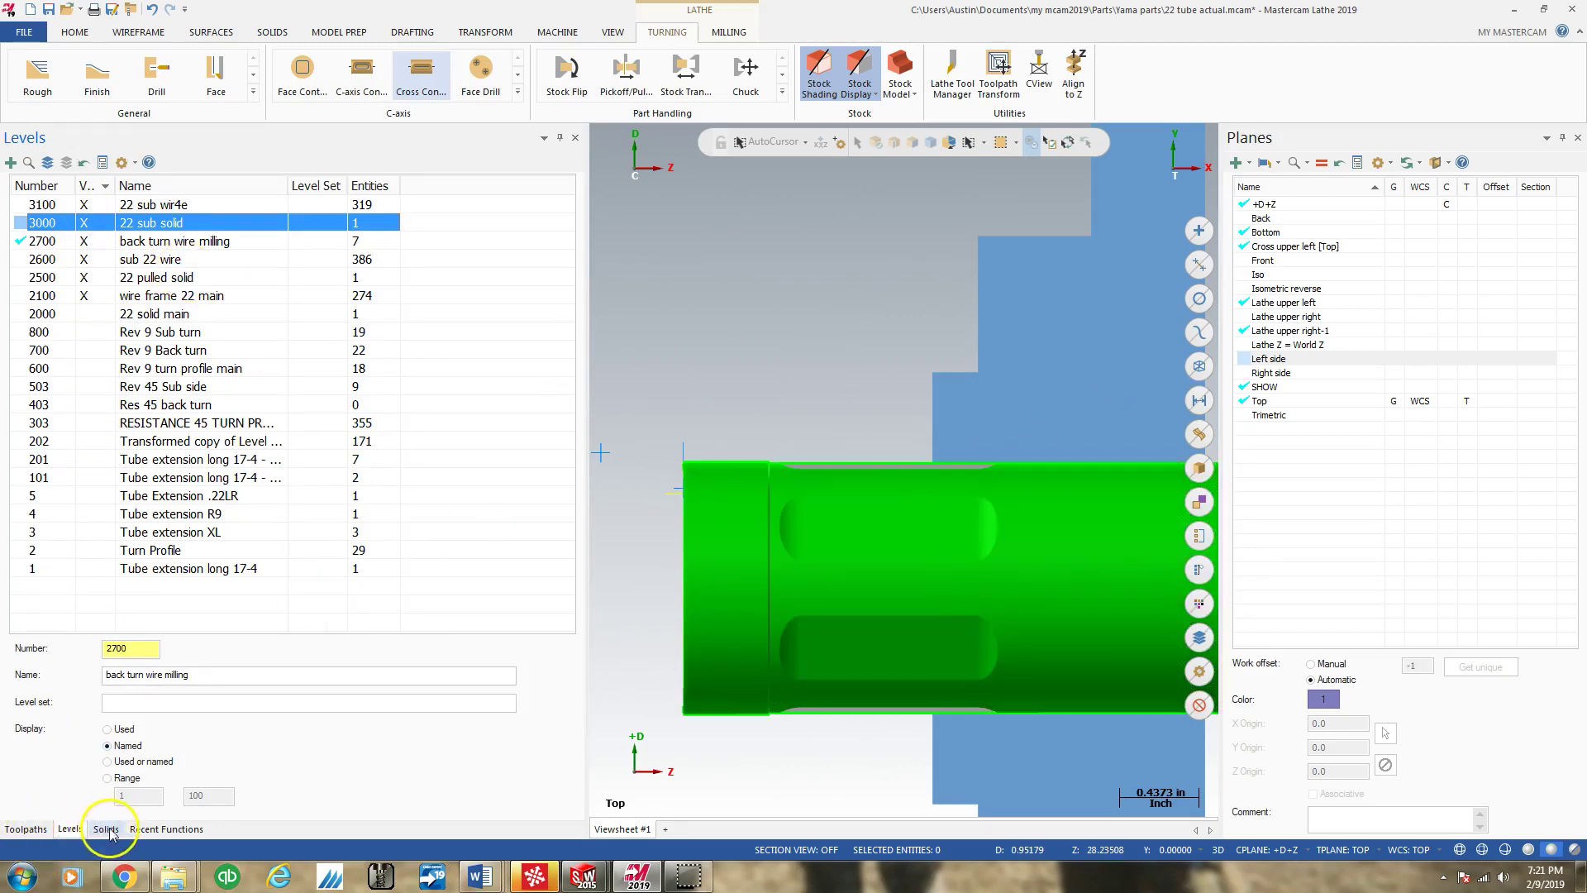
click(12, 829)
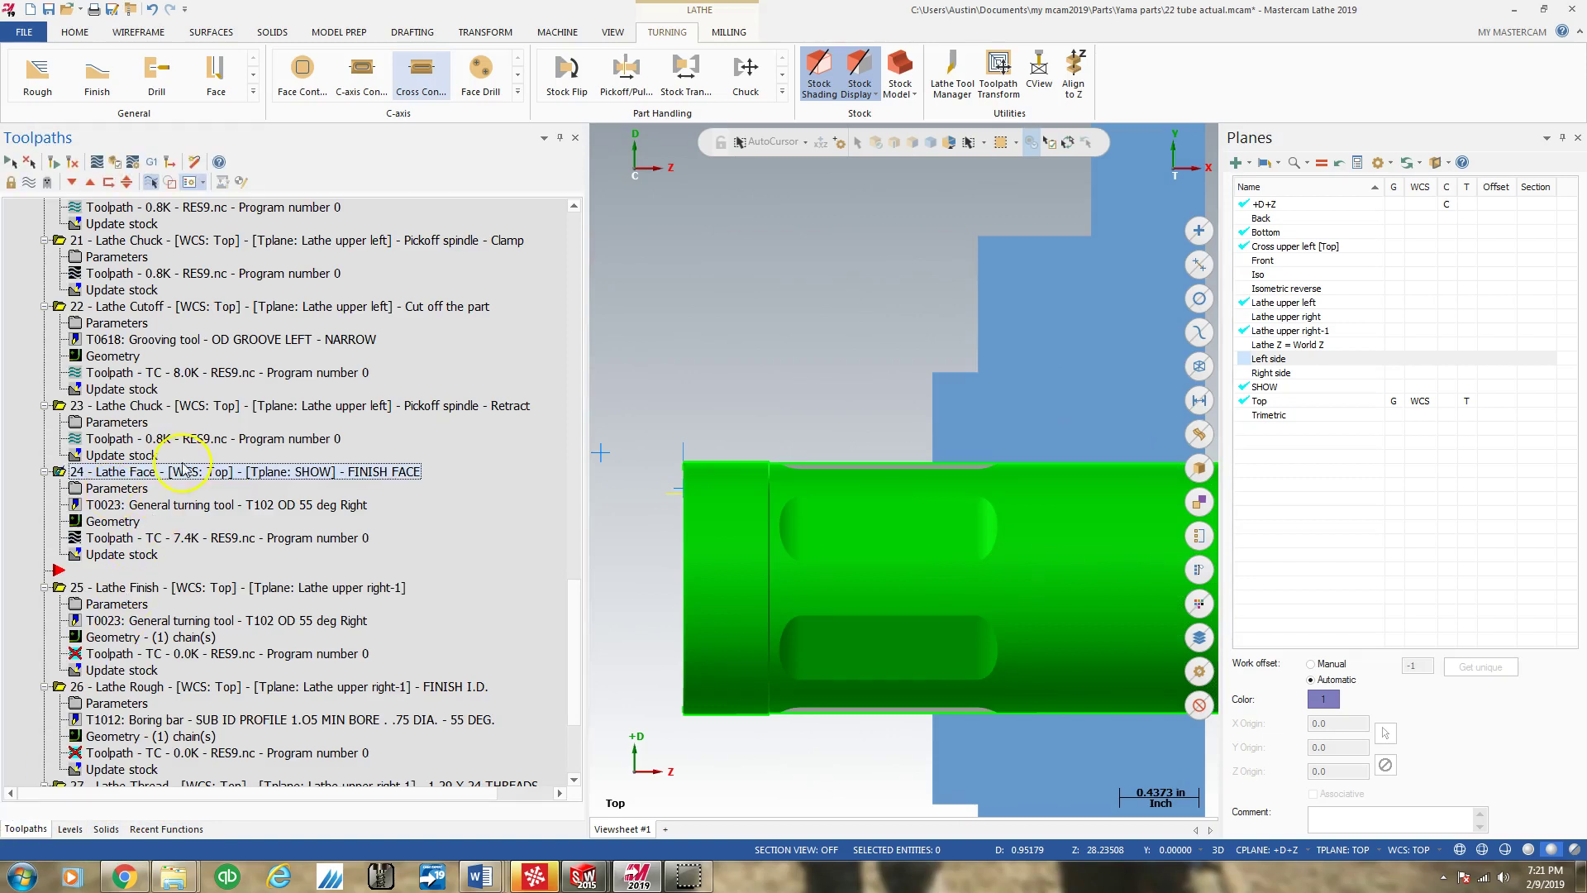
Step: Re-accept operation 23's retract chuck settings and place the insert arrow after operation 23
click(124, 423)
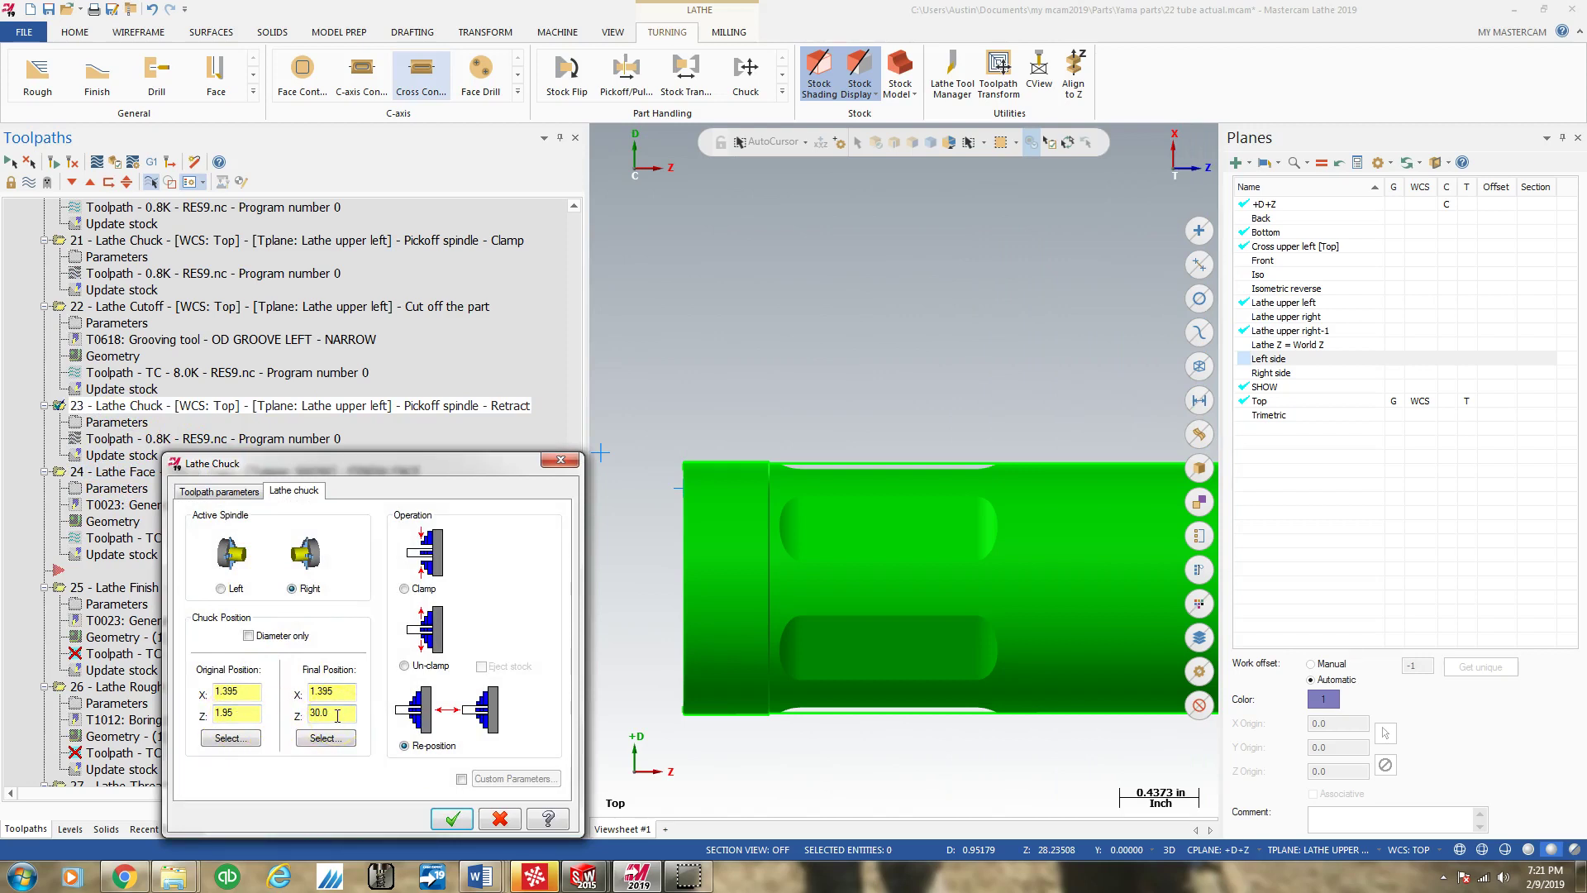
click(453, 818)
click(72, 324)
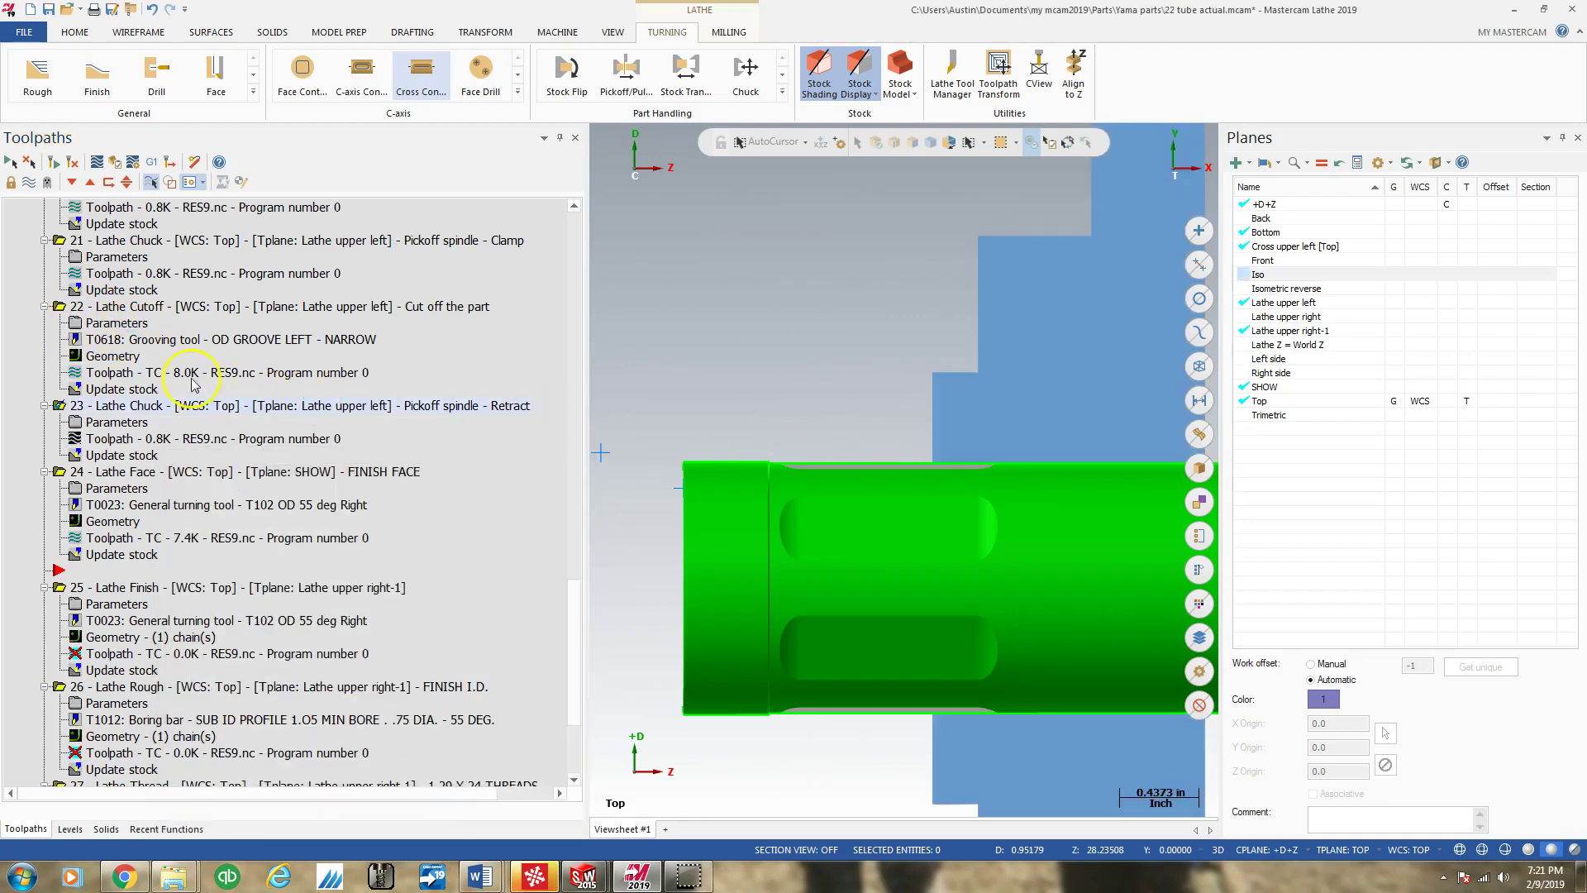
click(91, 183)
click(92, 183)
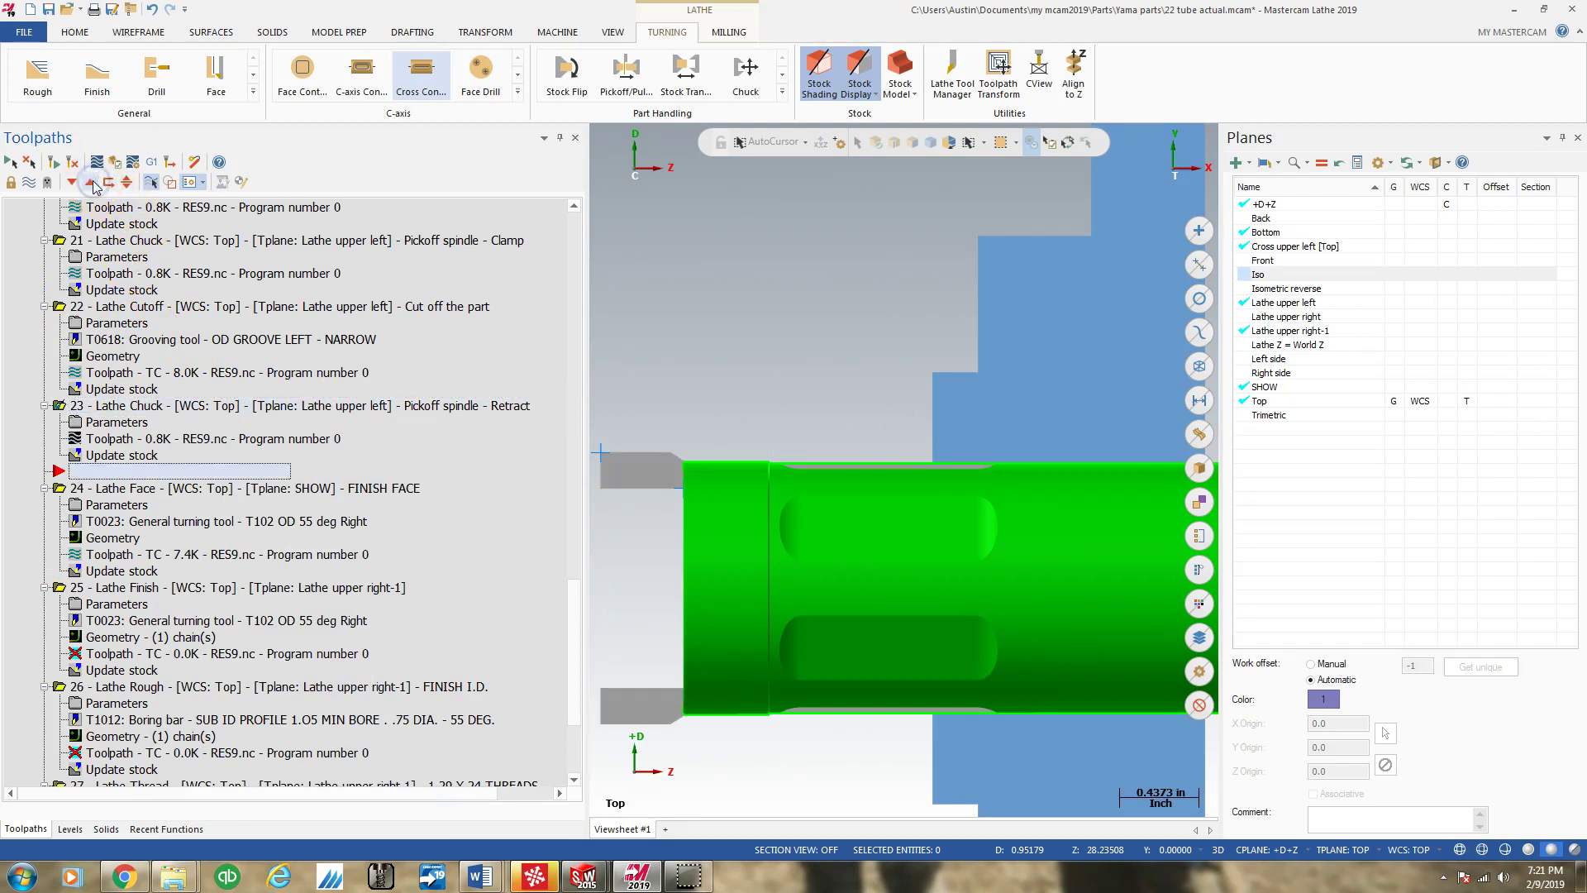
click(73, 182)
scroll(1056, 471, down, 3)
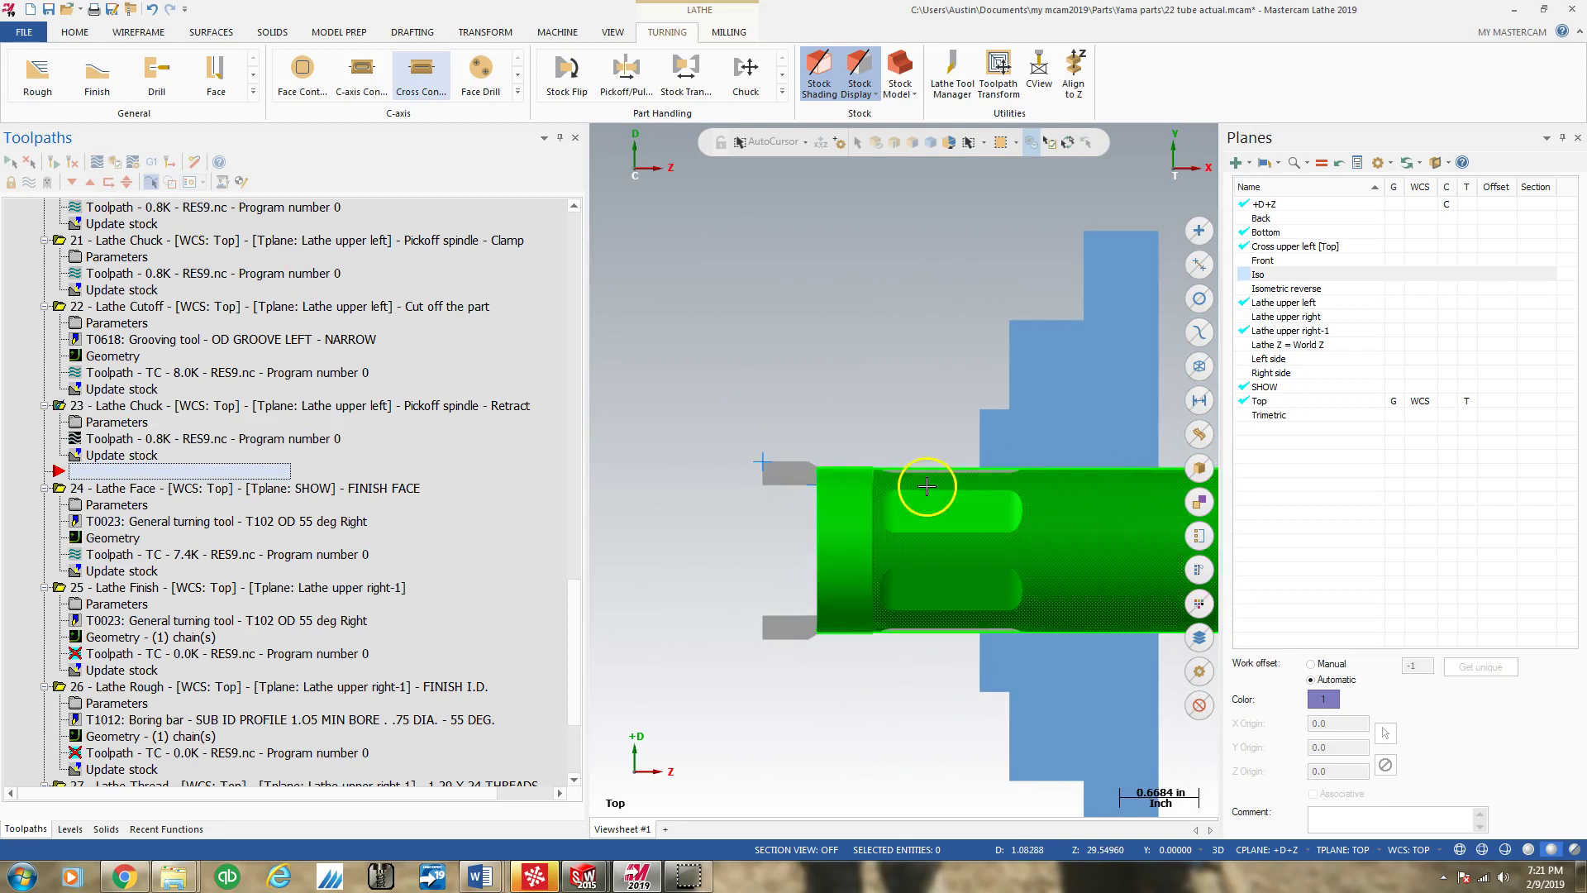
click(121, 31)
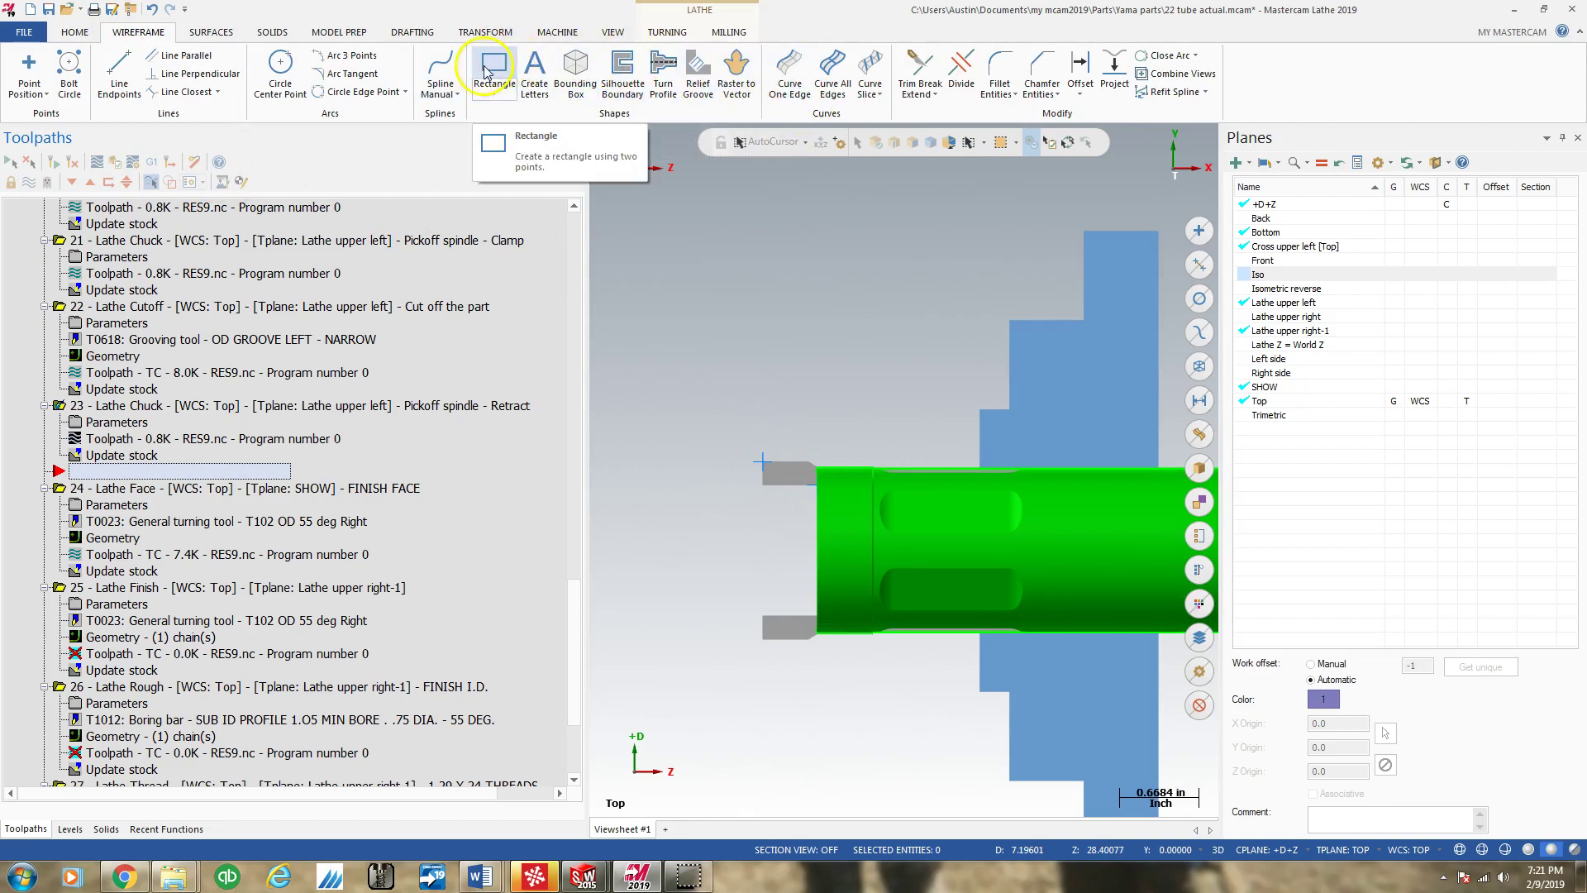
click(74, 32)
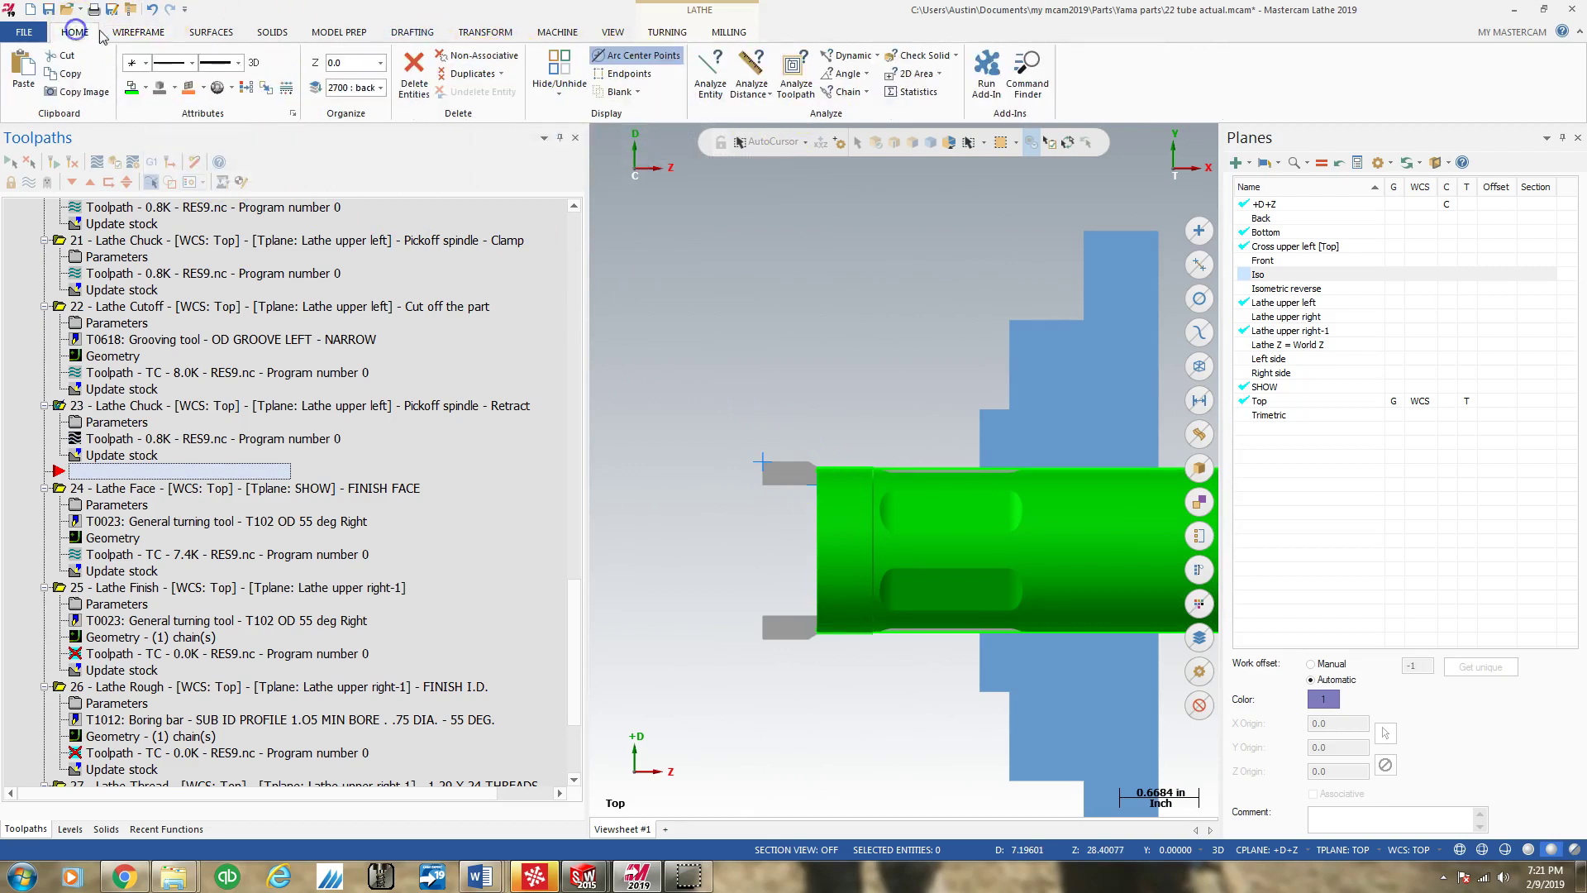
scroll(828, 465, down, 2)
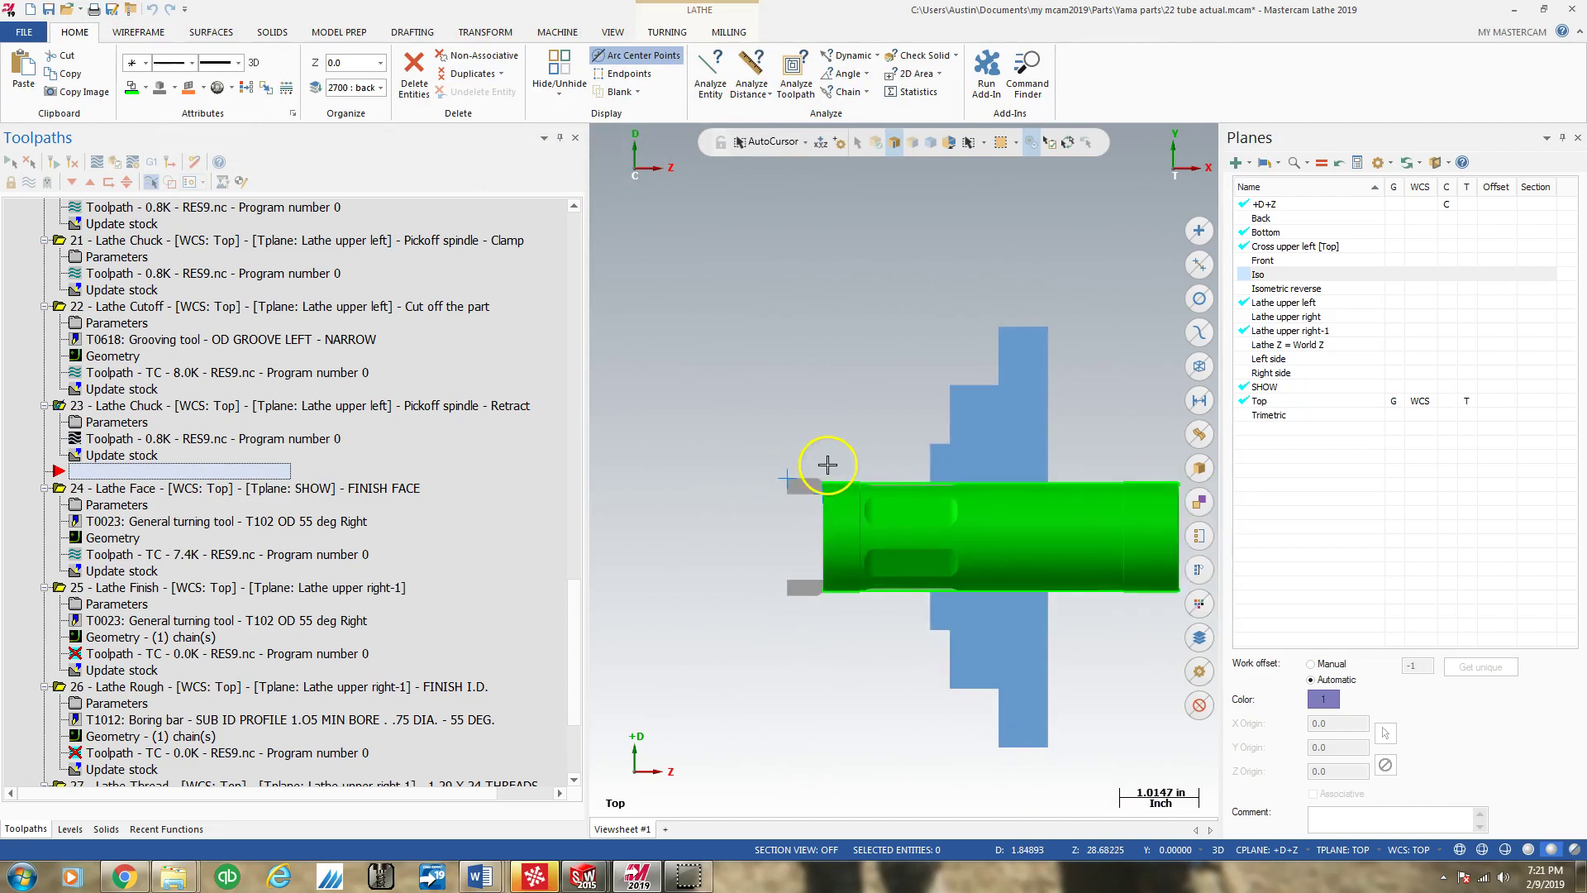
scroll(828, 464, up, 9)
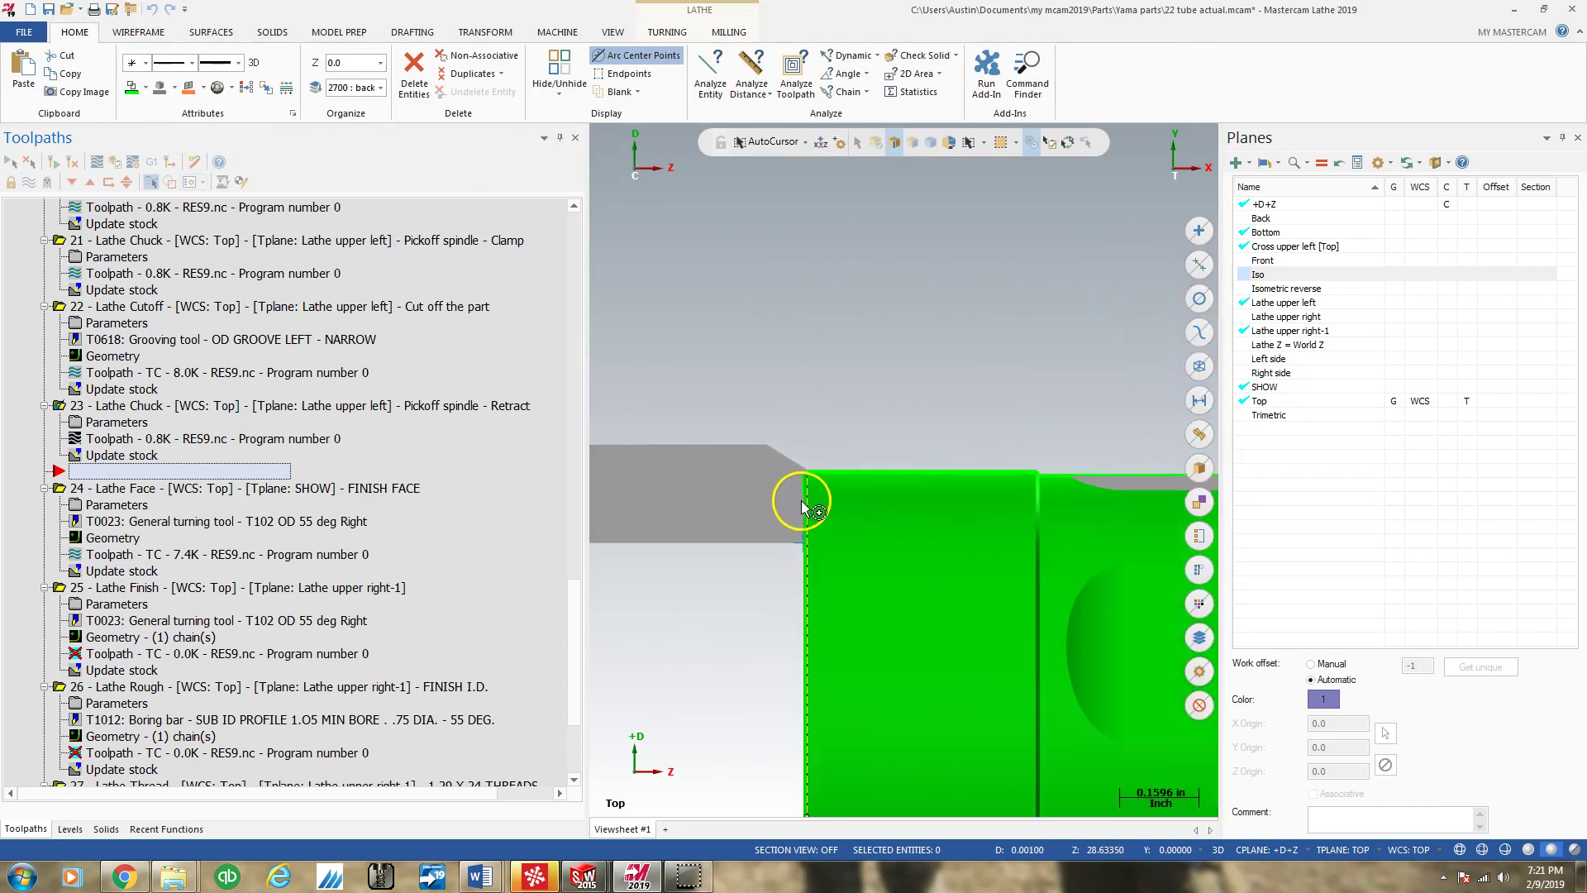
scroll(809, 558, down, 2)
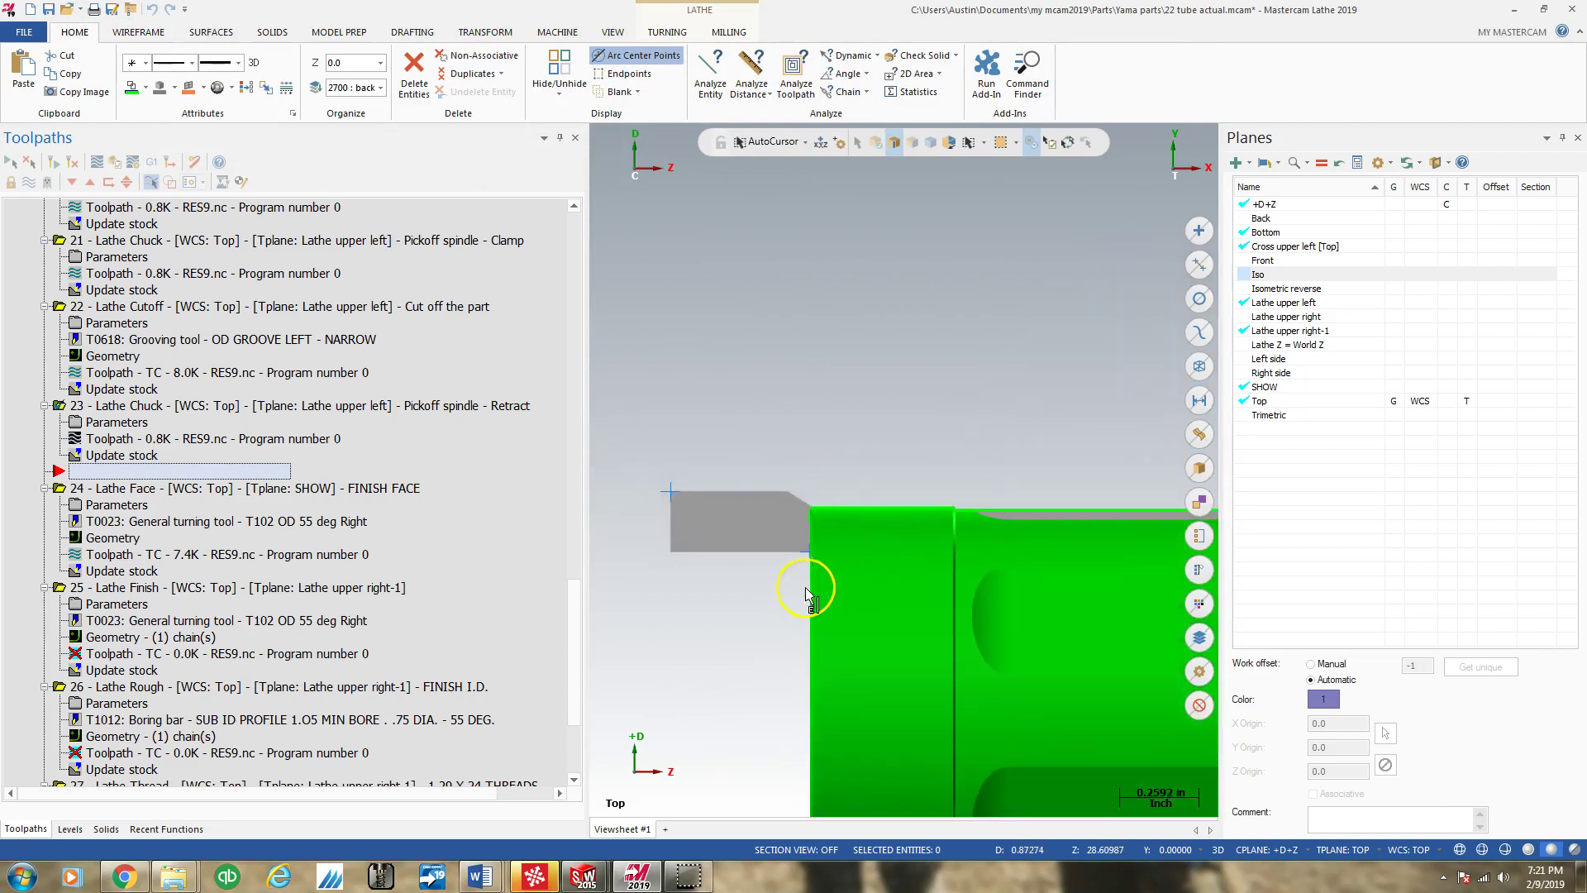
scroll(808, 587, up, 3)
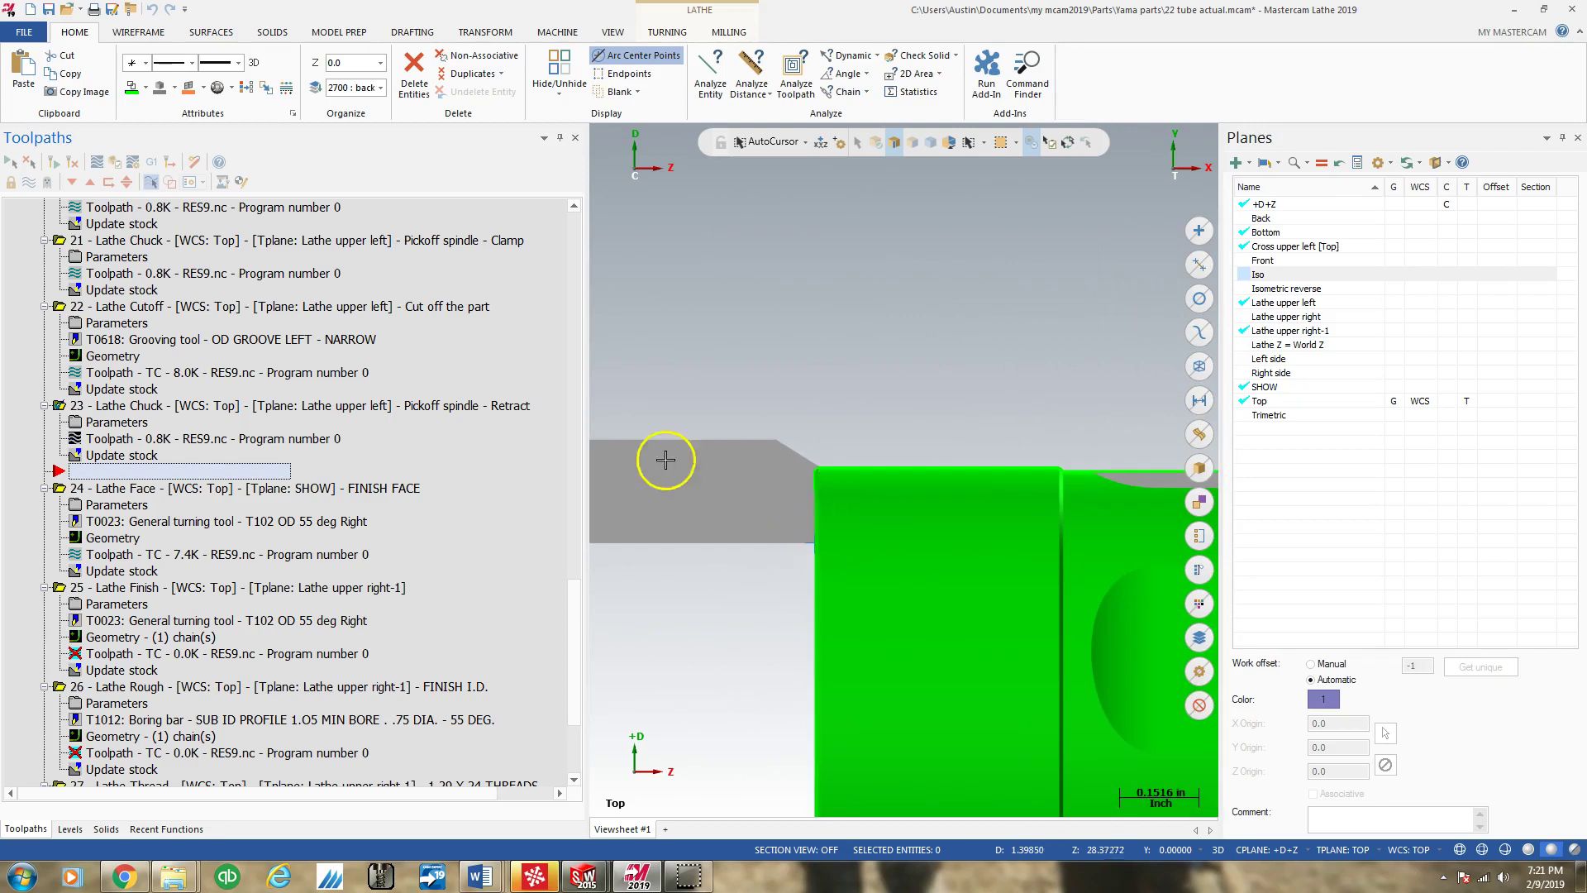
scroll(776, 496, up, 3)
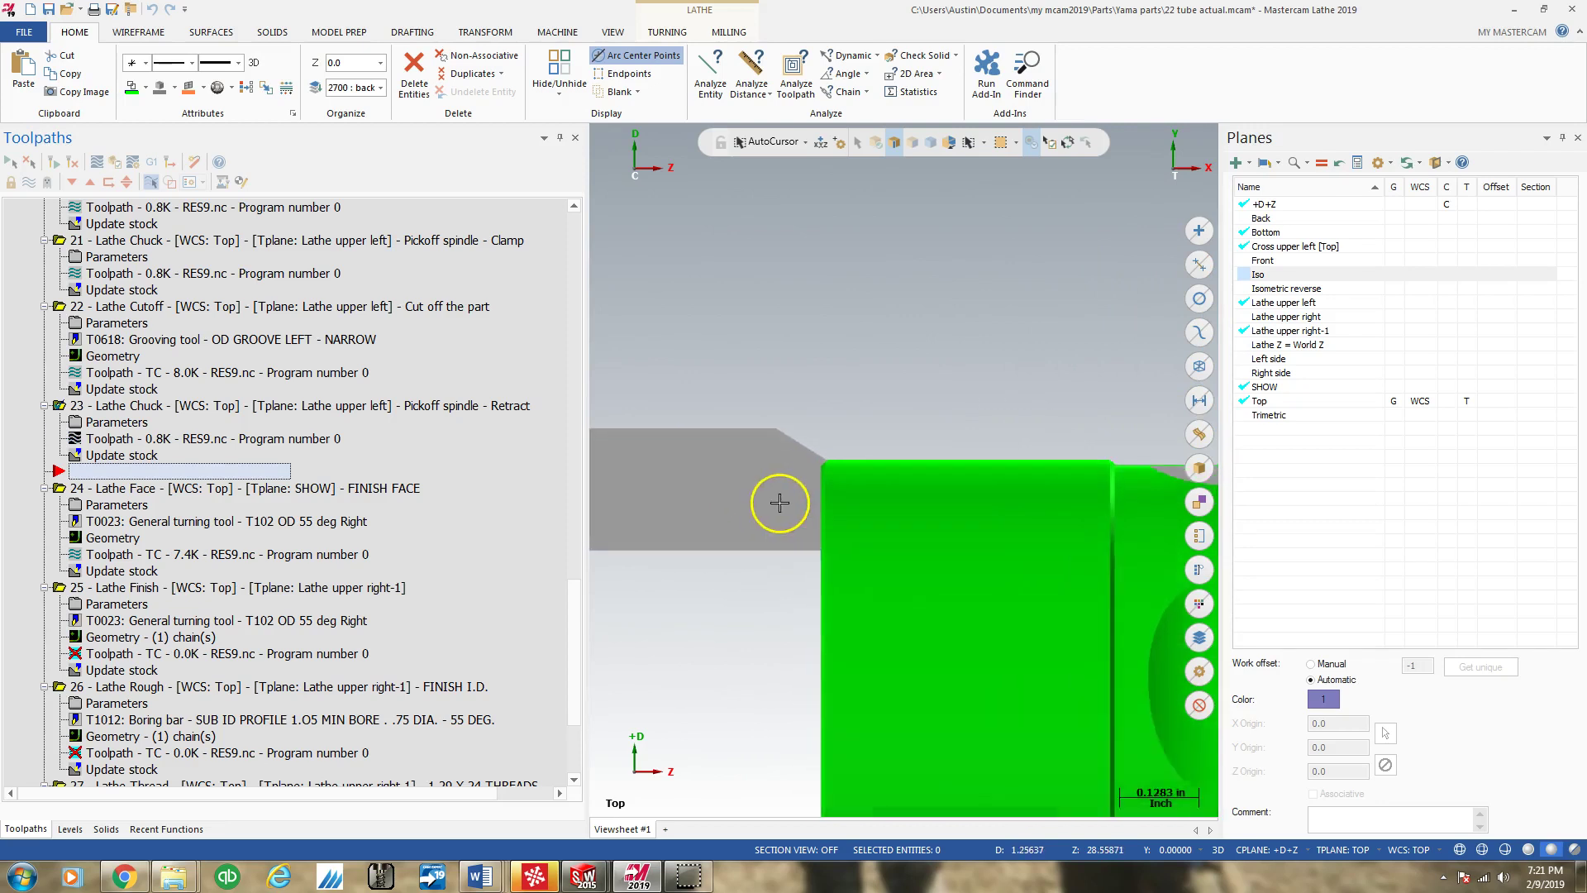
click(835, 463)
scroll(628, 442, down, 4)
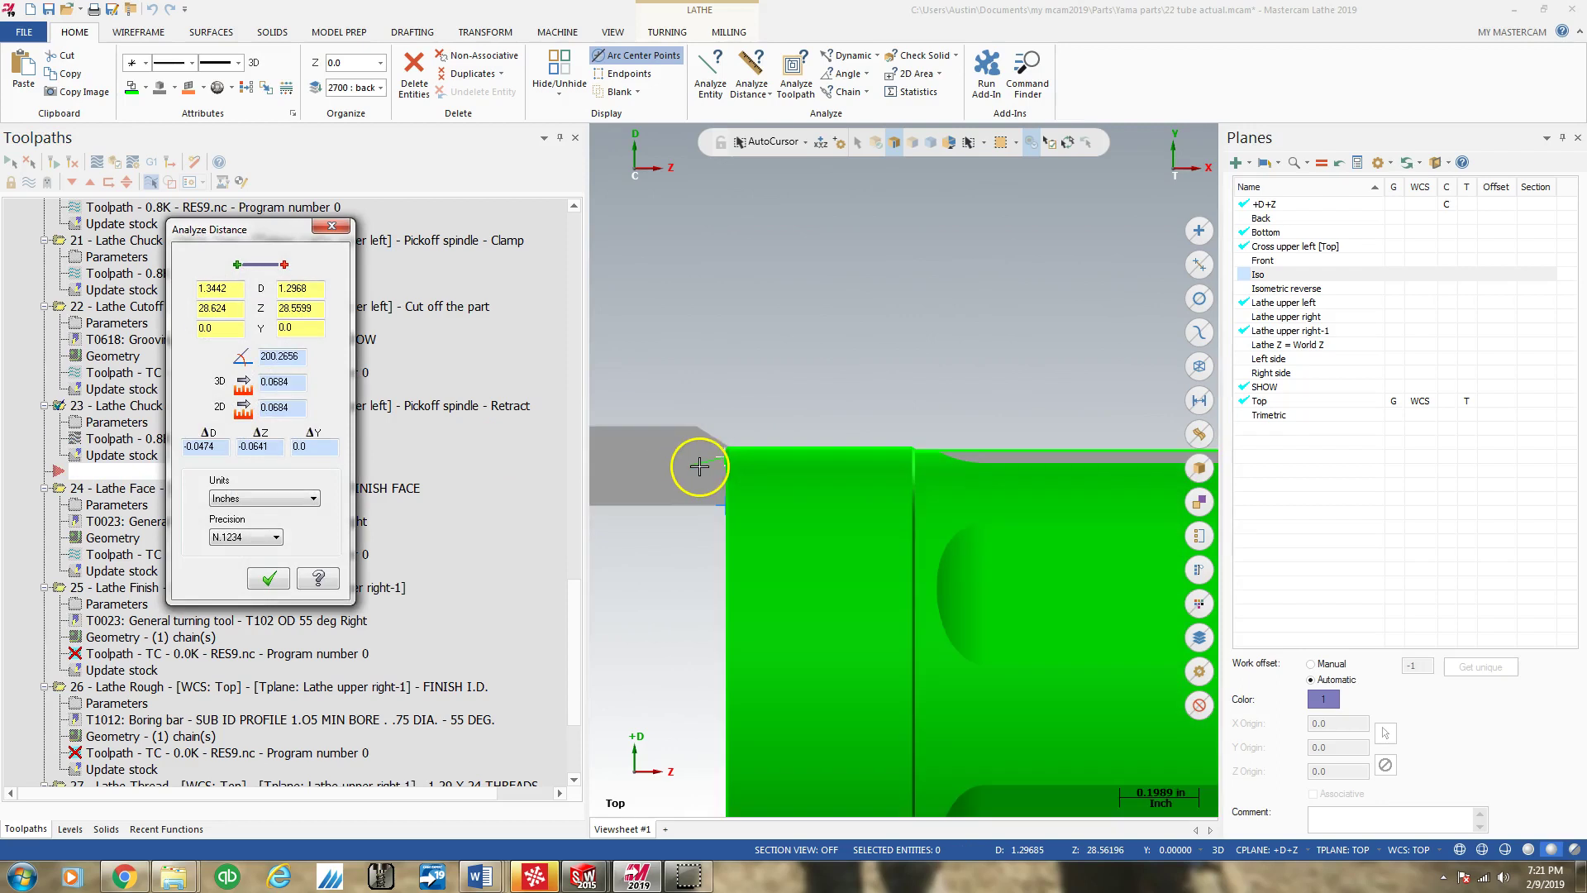
scroll(640, 455, up, 1)
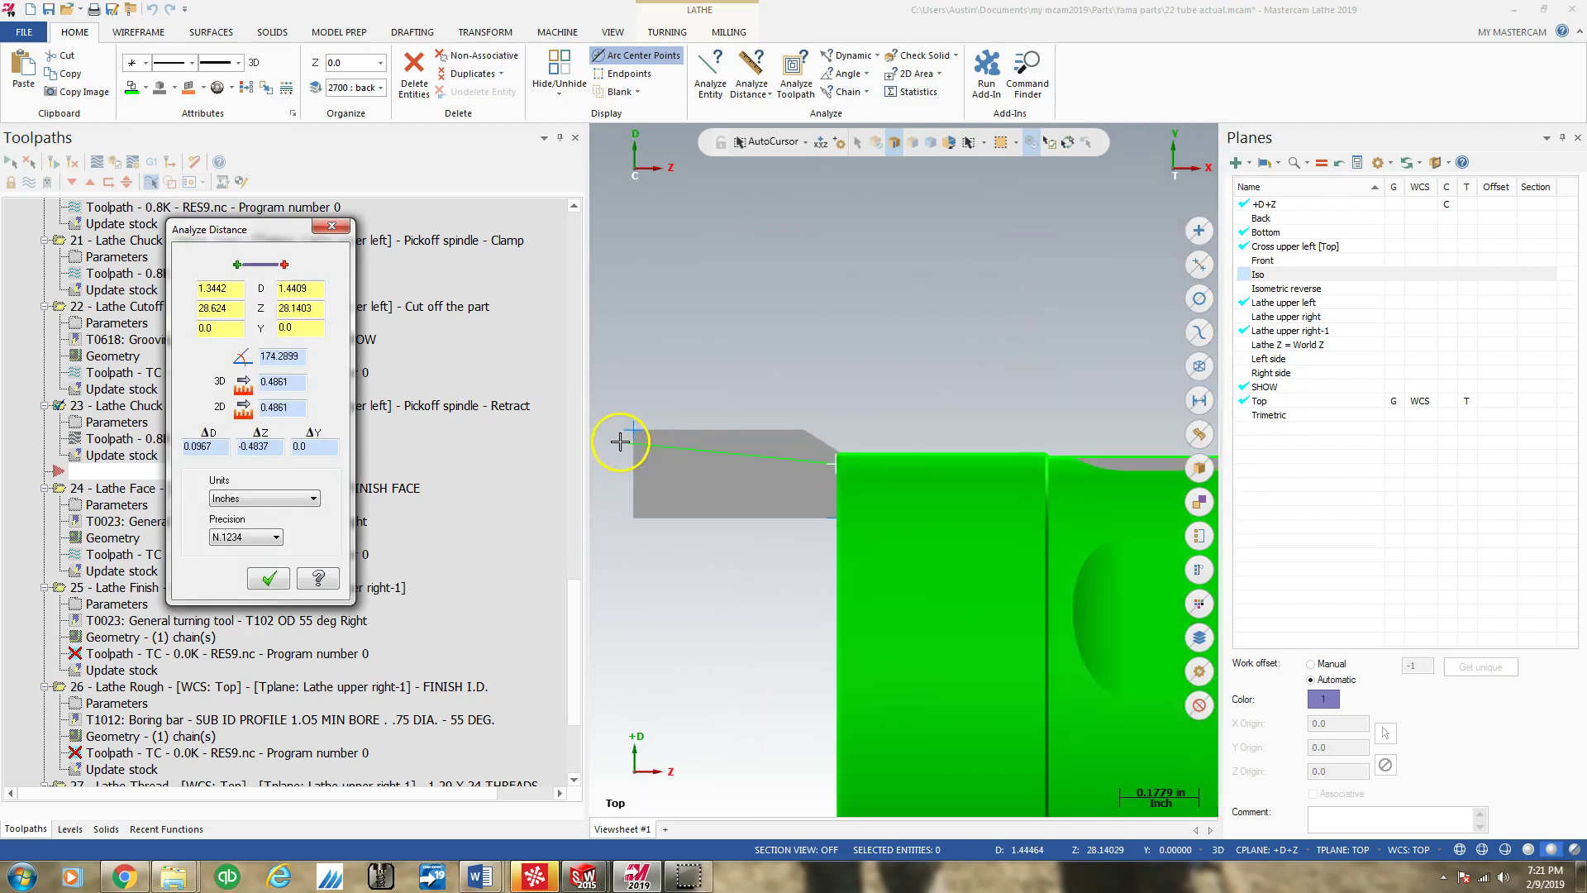
scroll(626, 436, up, 5)
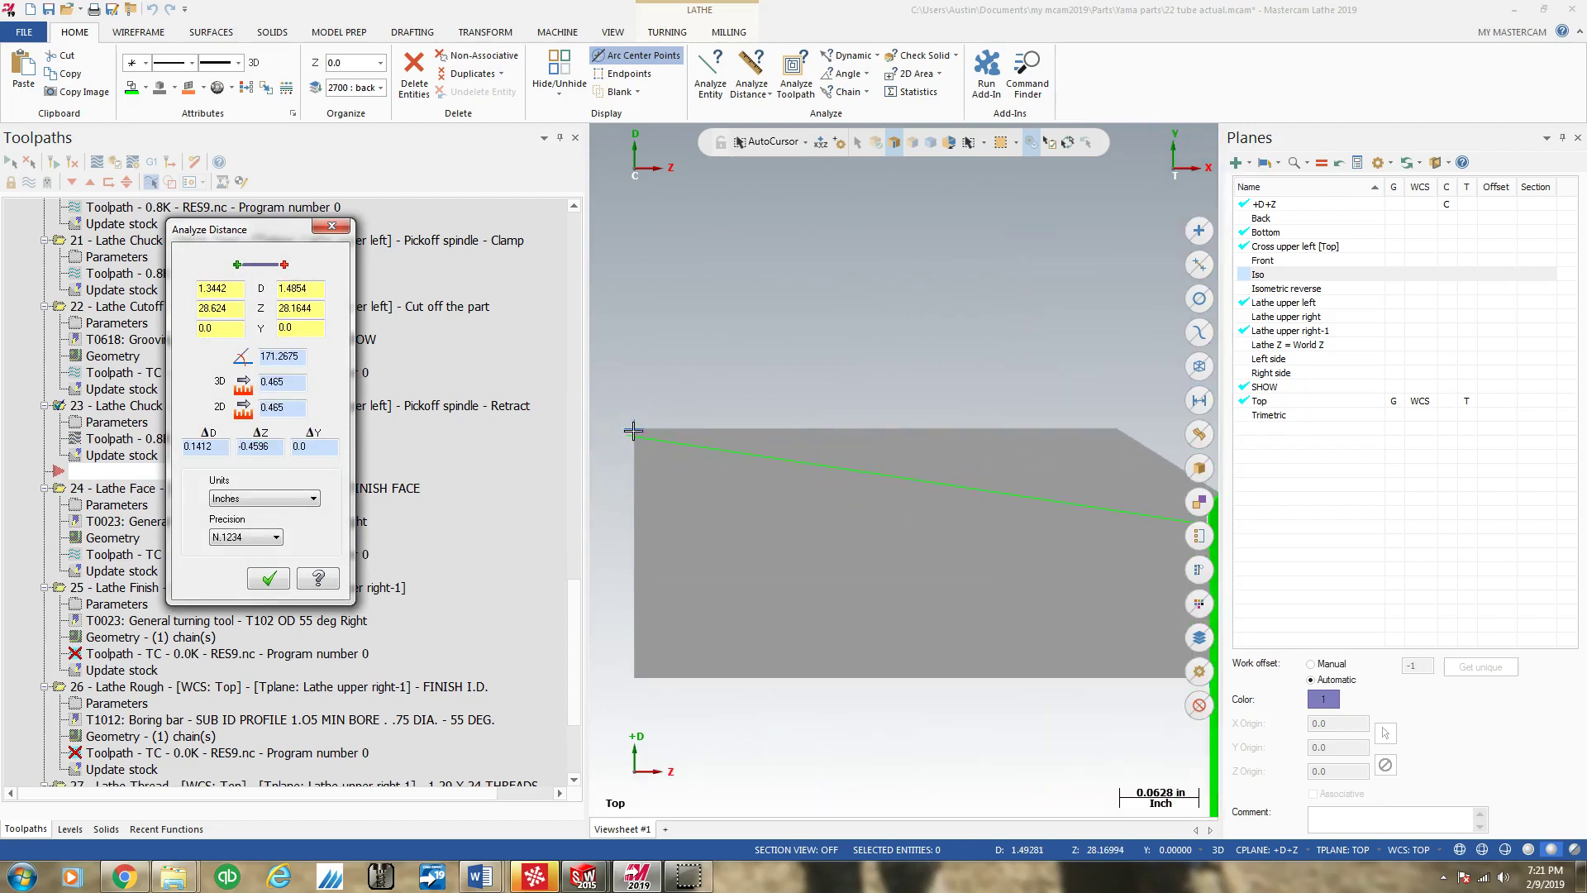
click(636, 427)
click(634, 428)
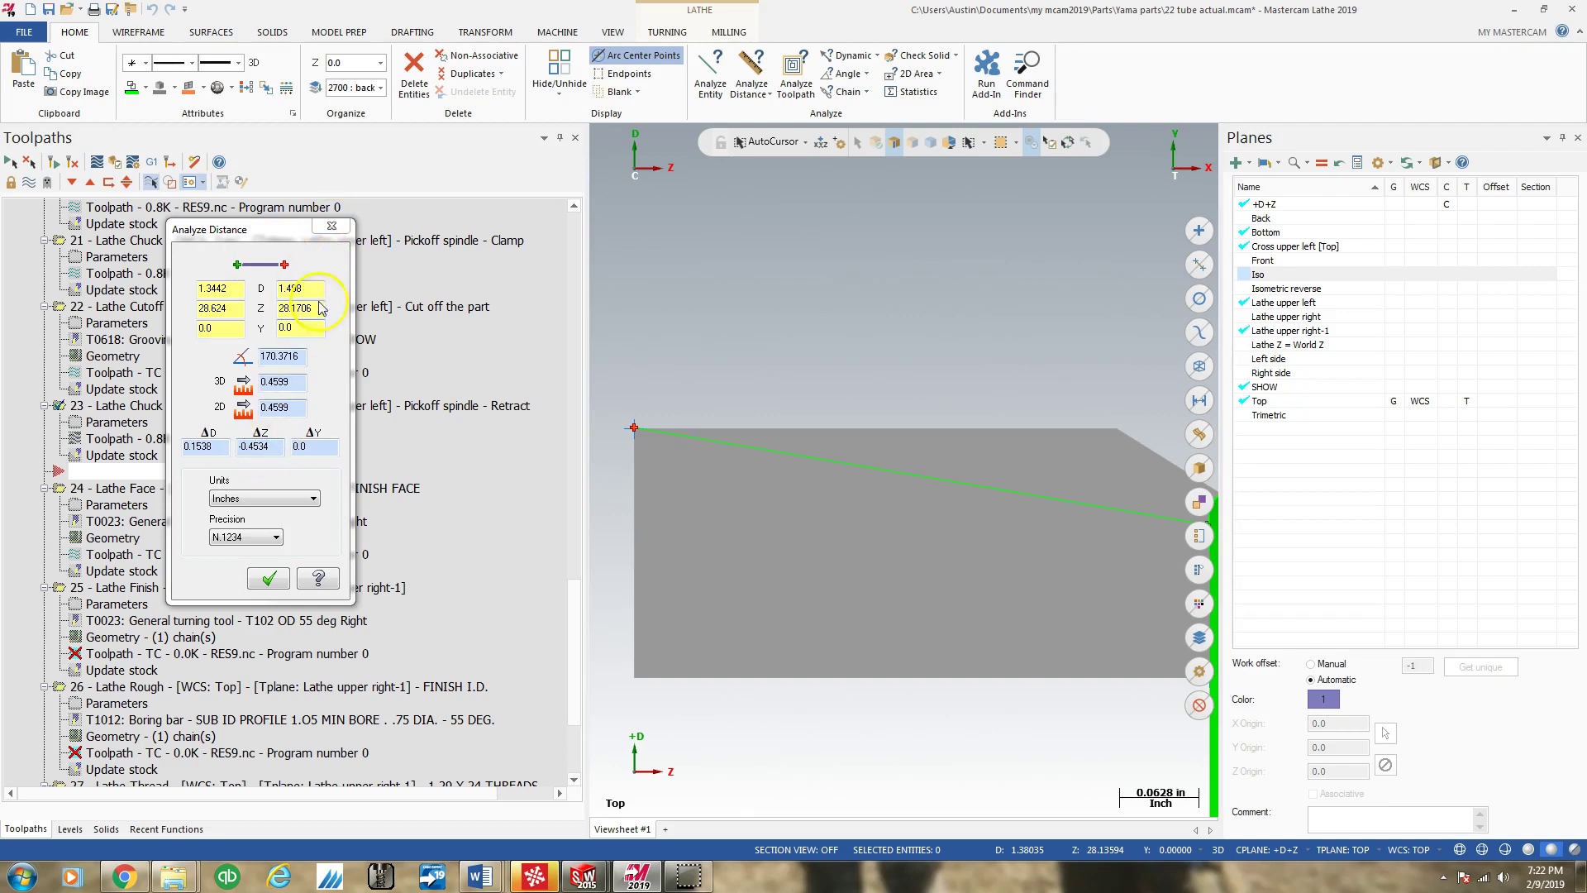
click(338, 231)
scroll(1024, 422, down, 3)
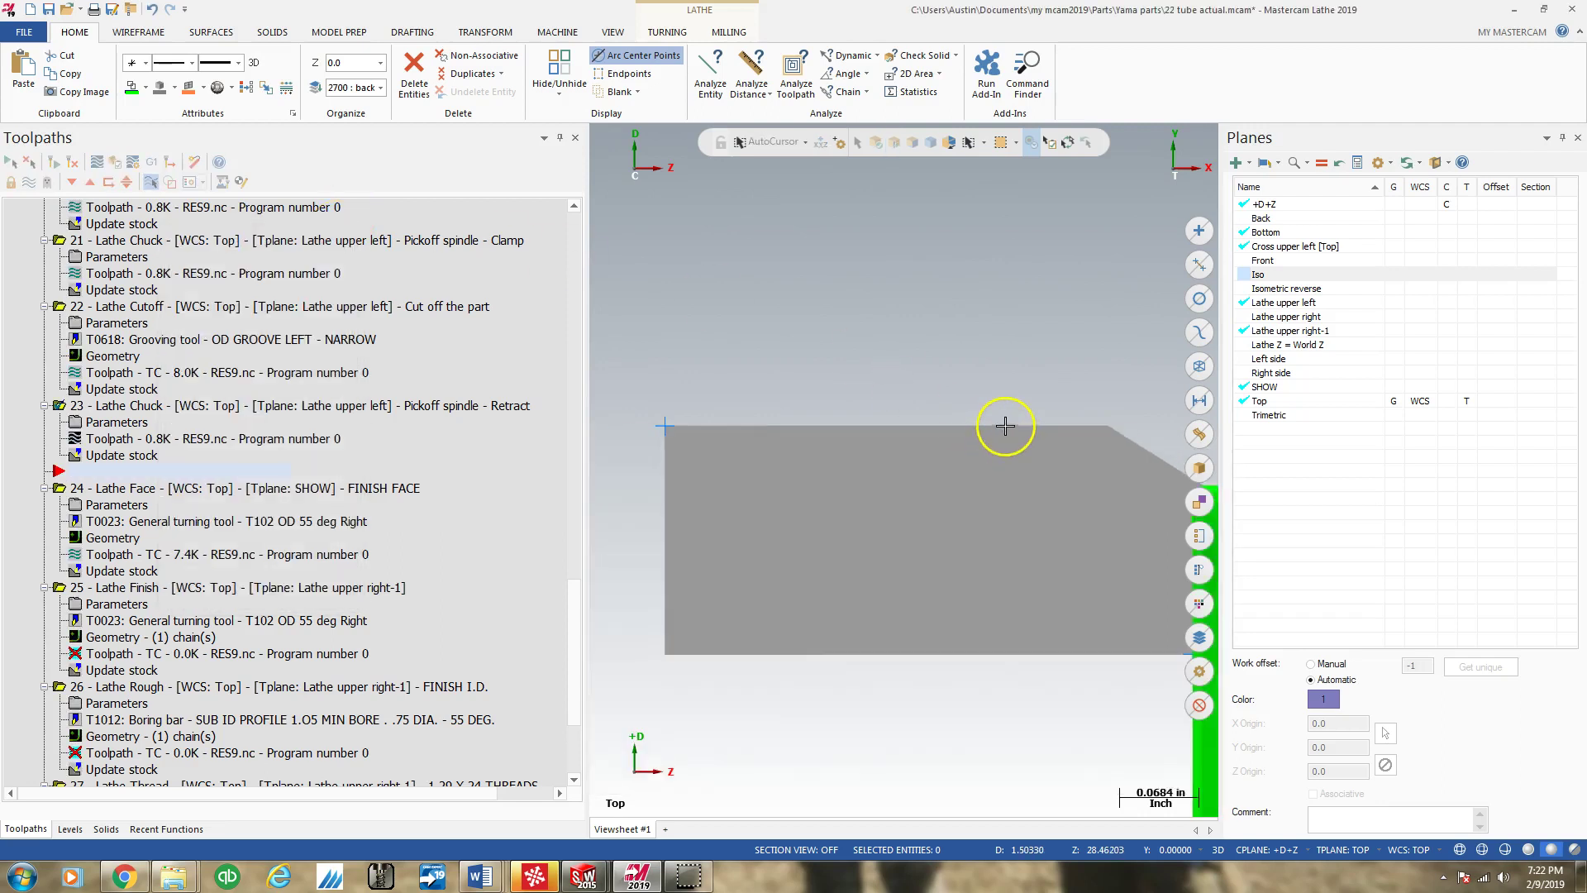
scroll(1024, 422, down, 3)
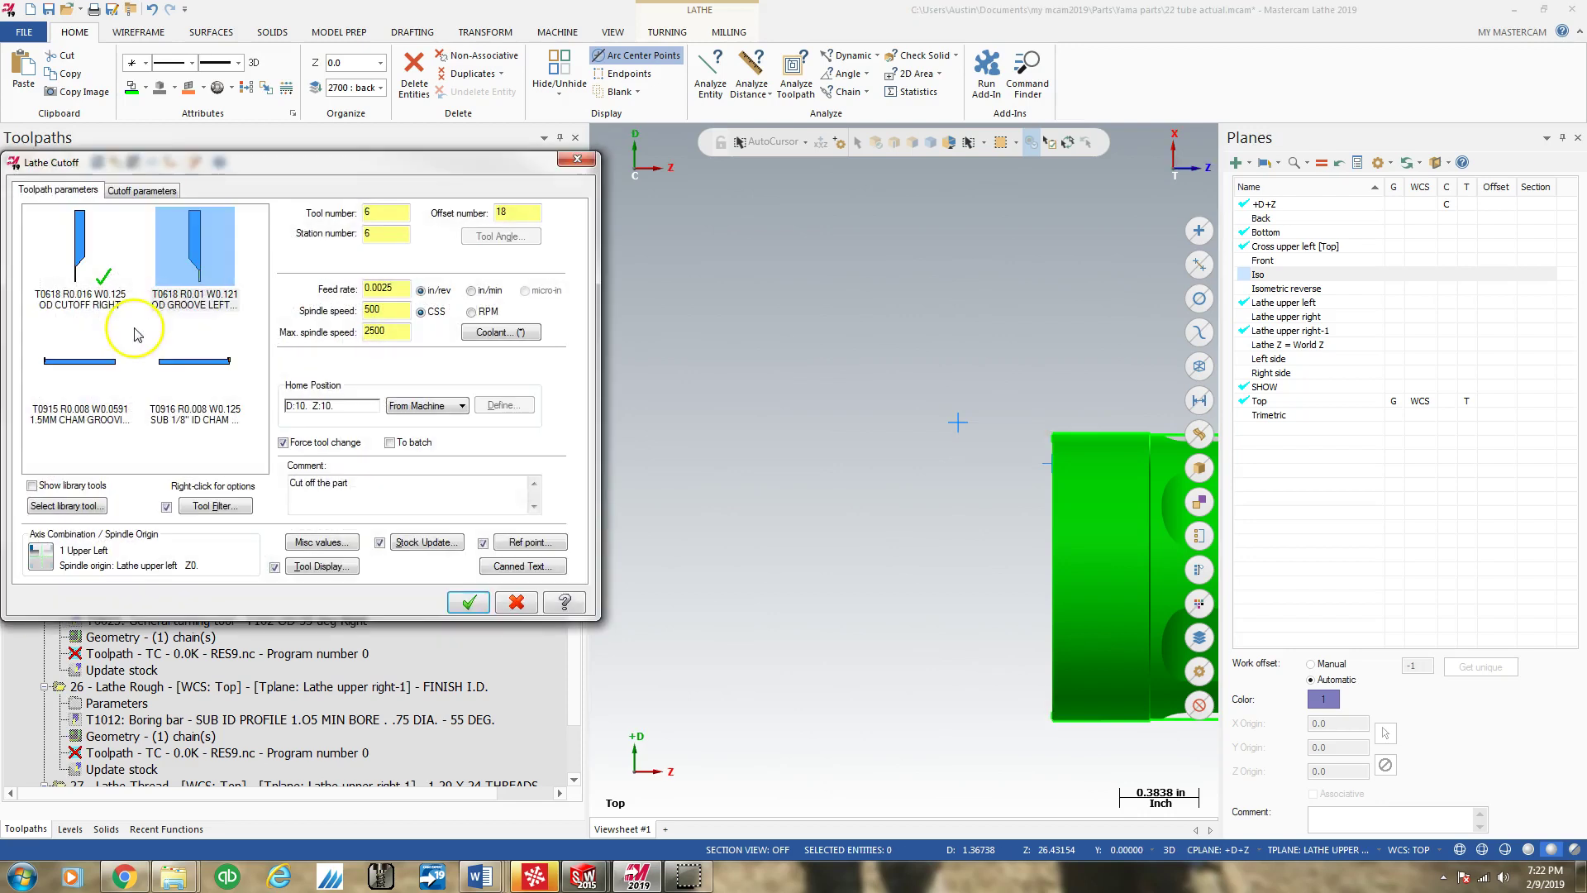
click(153, 193)
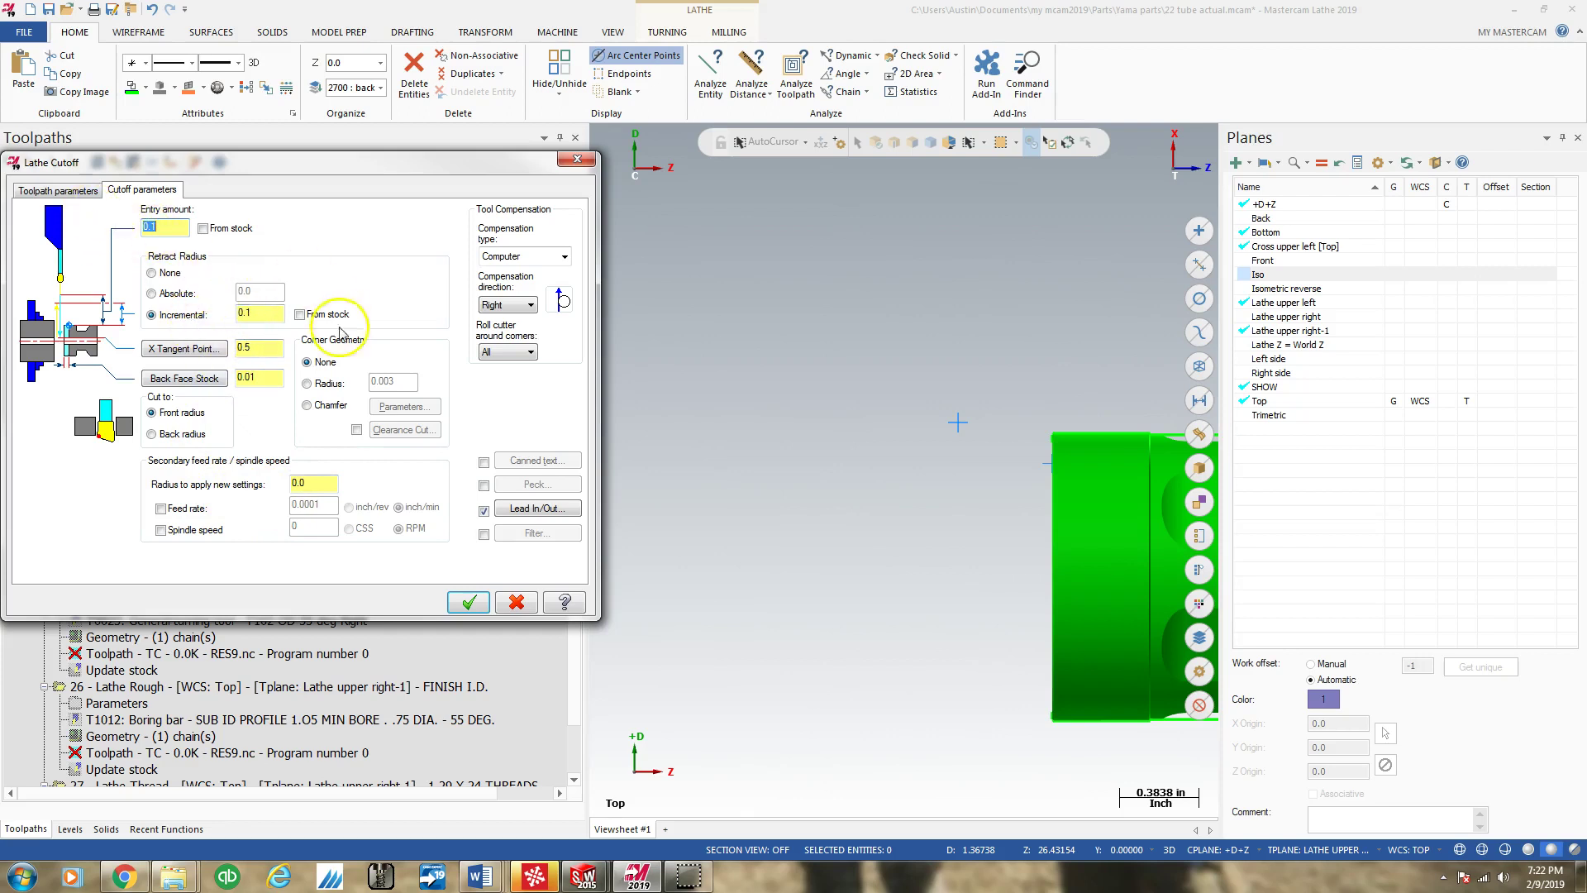
click(64, 191)
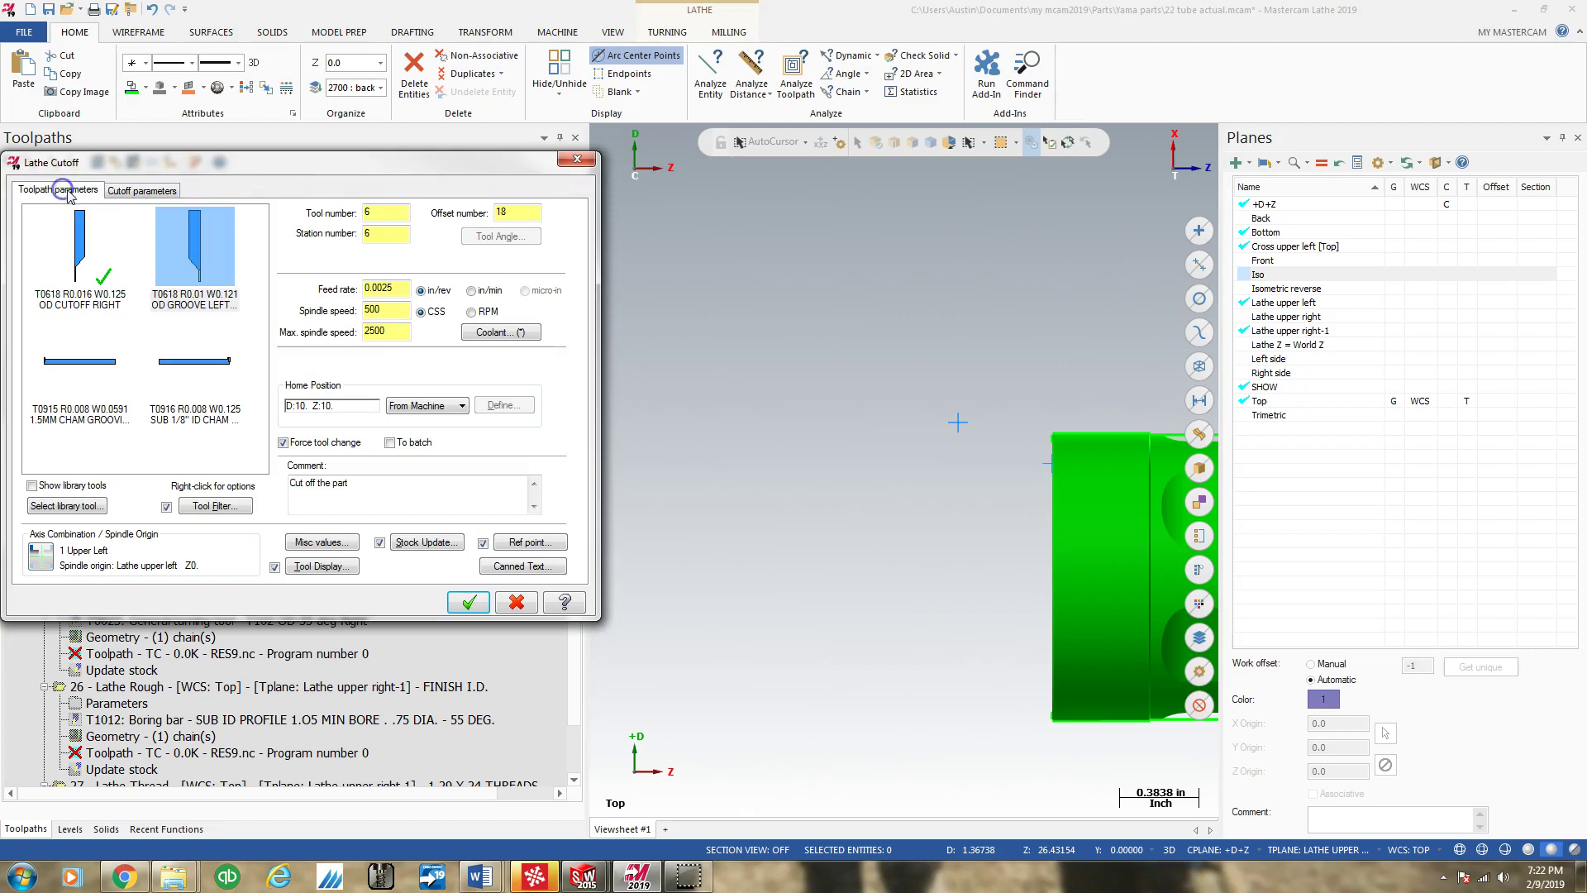
click(144, 192)
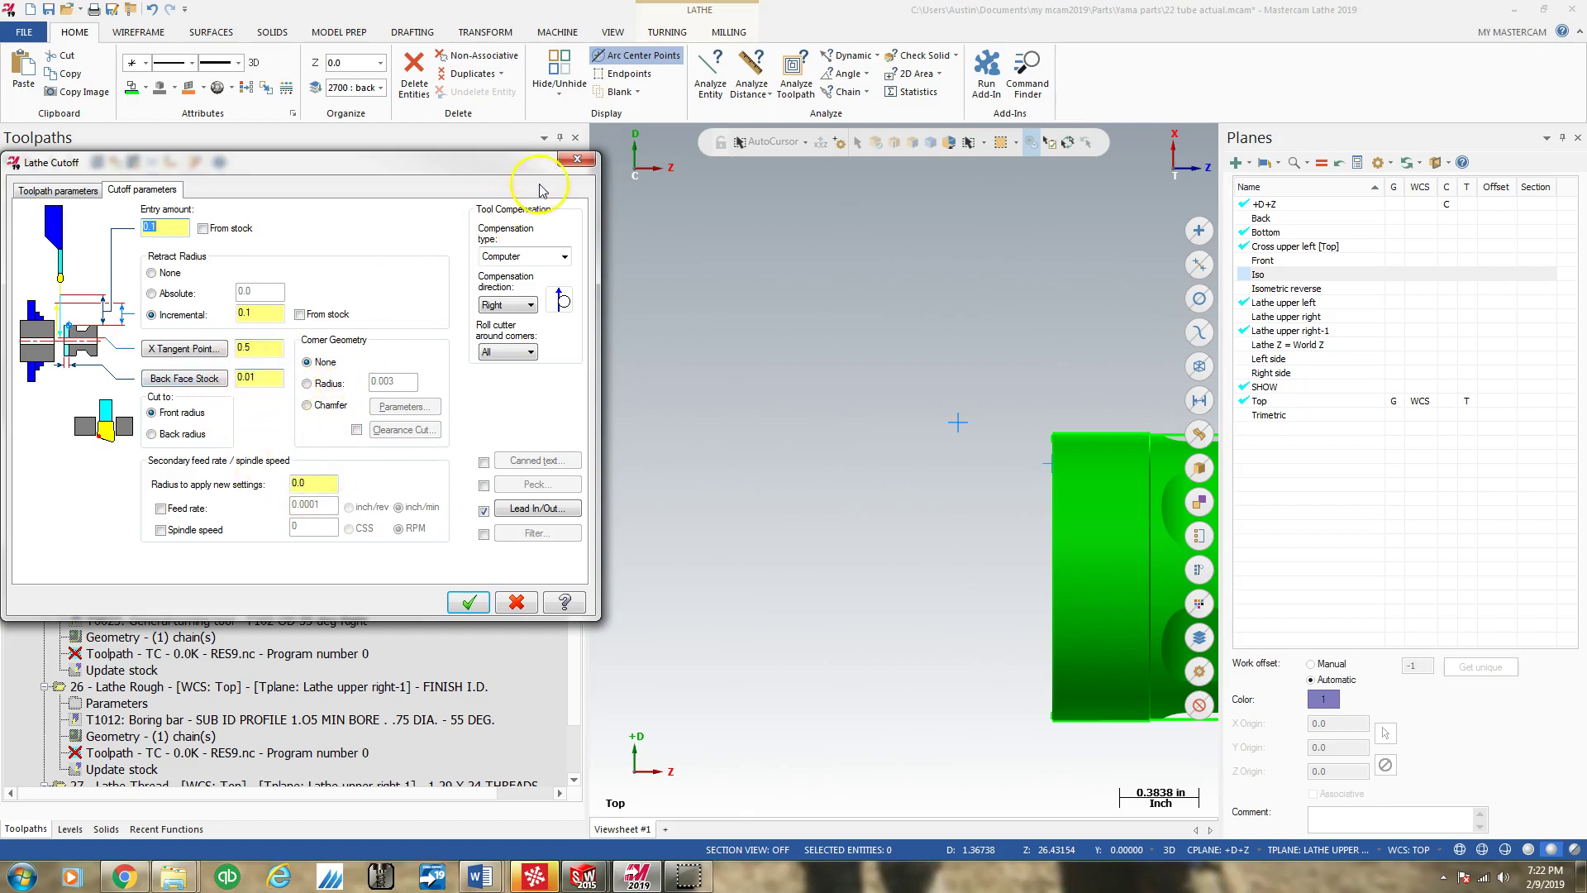
click(577, 159)
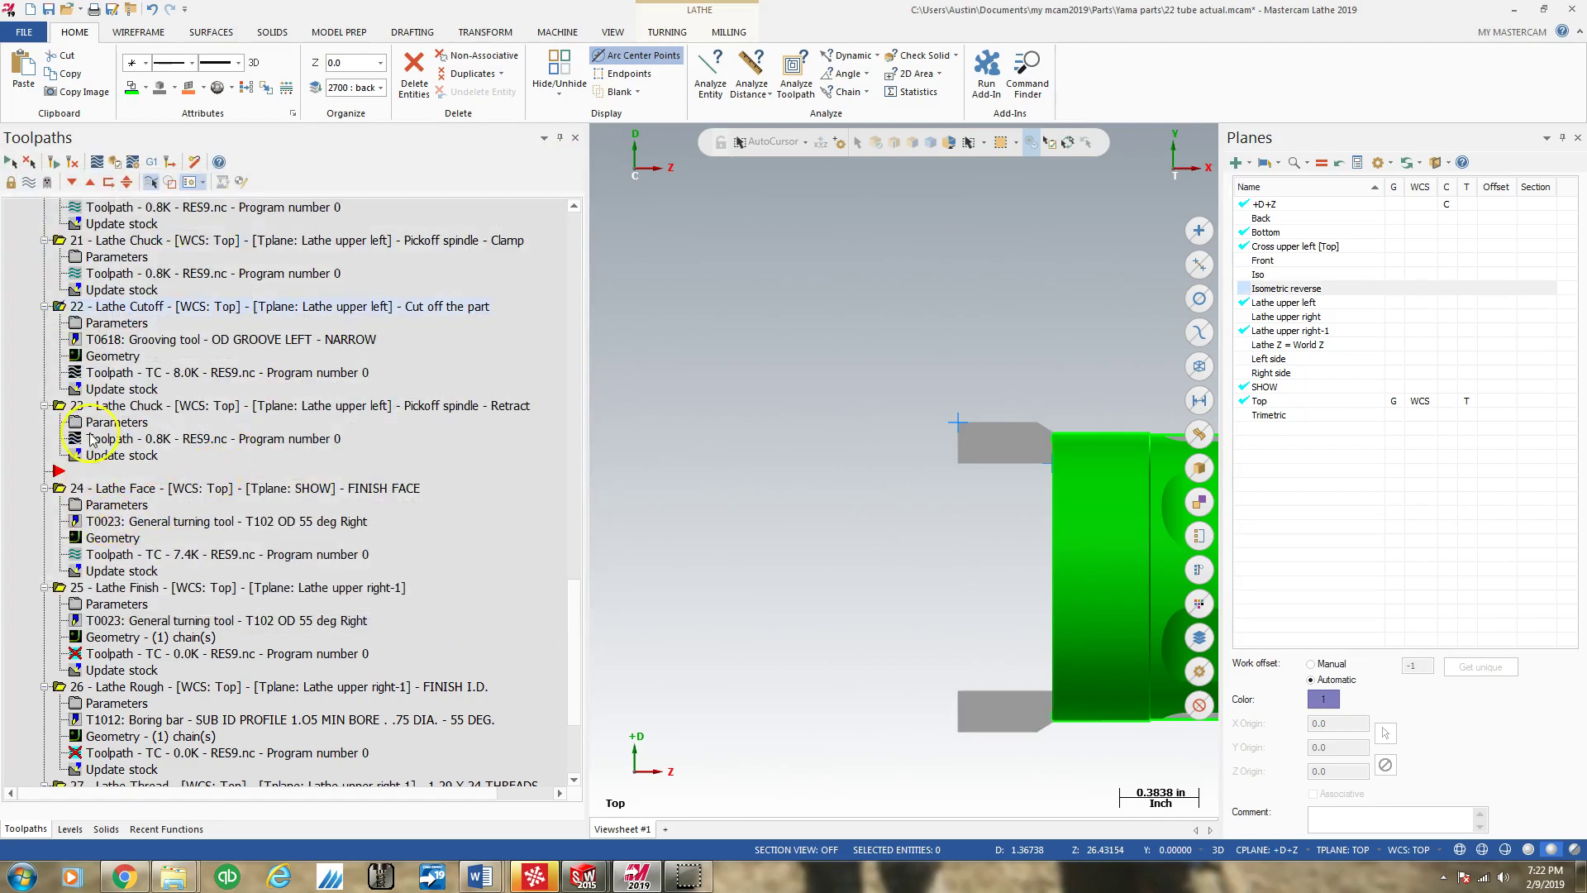
Step: Set operation 23's Final Position Z to 30.44 and regenerate the dirty retract operation
double_click(109, 423)
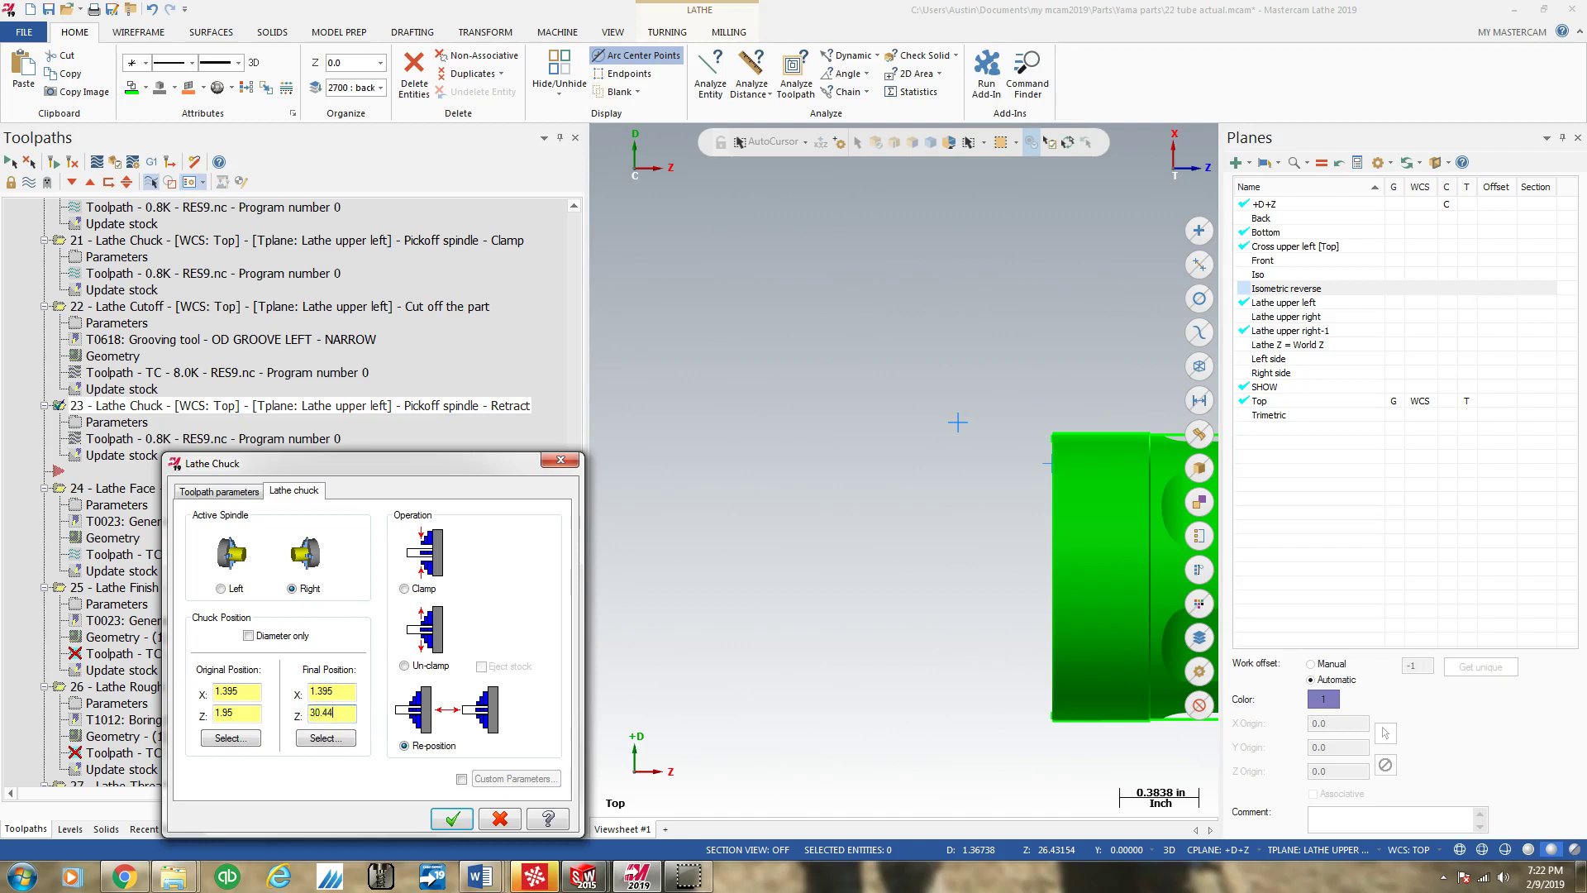
click(452, 818)
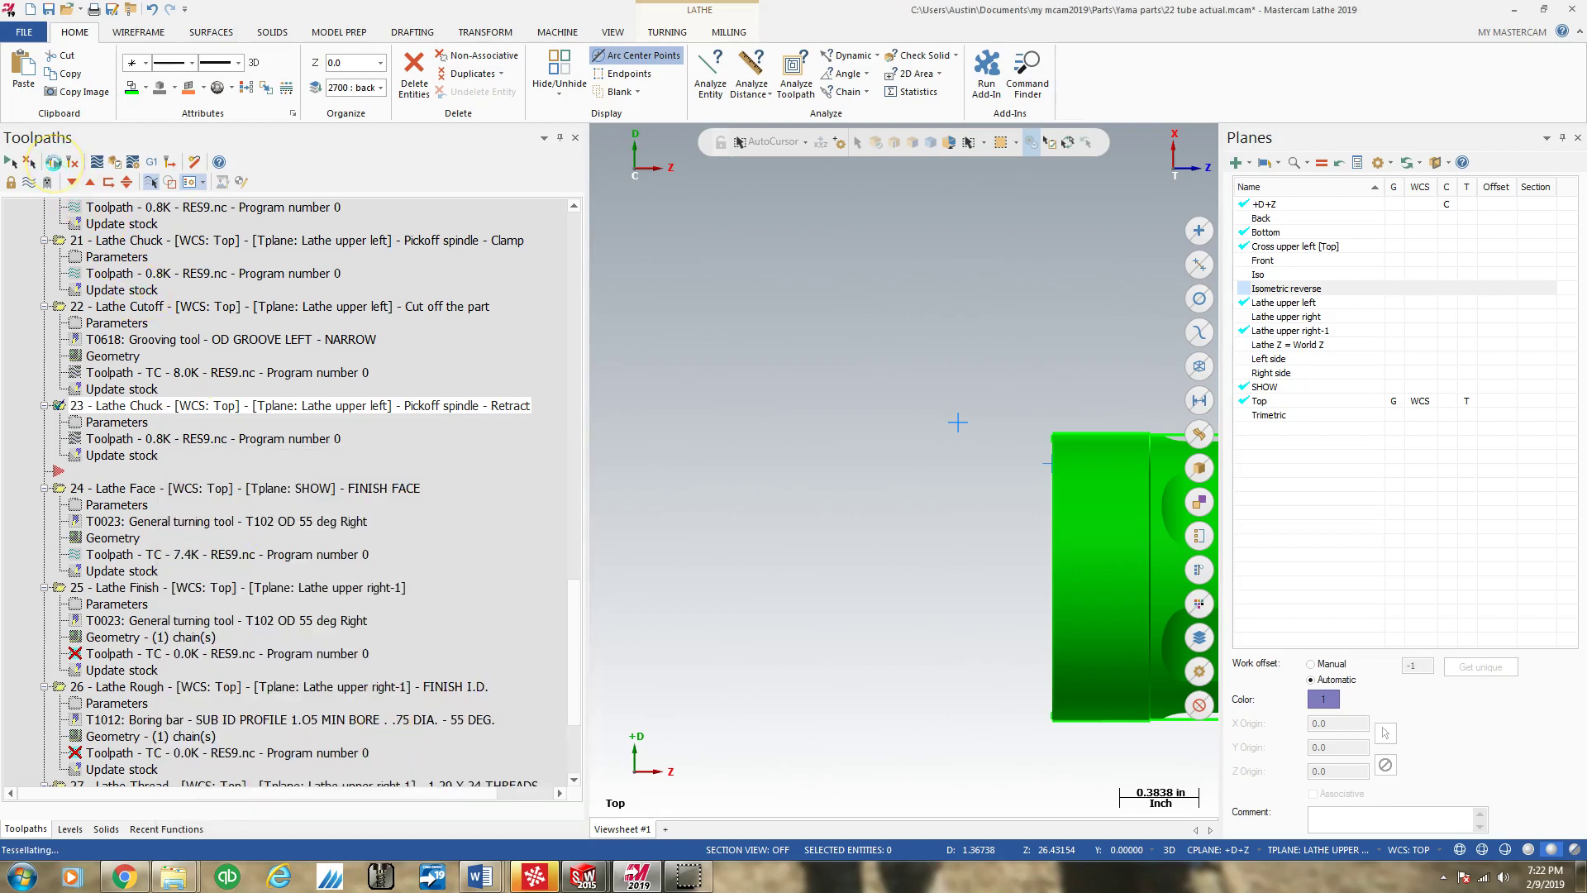
scroll(949, 439, down, 8)
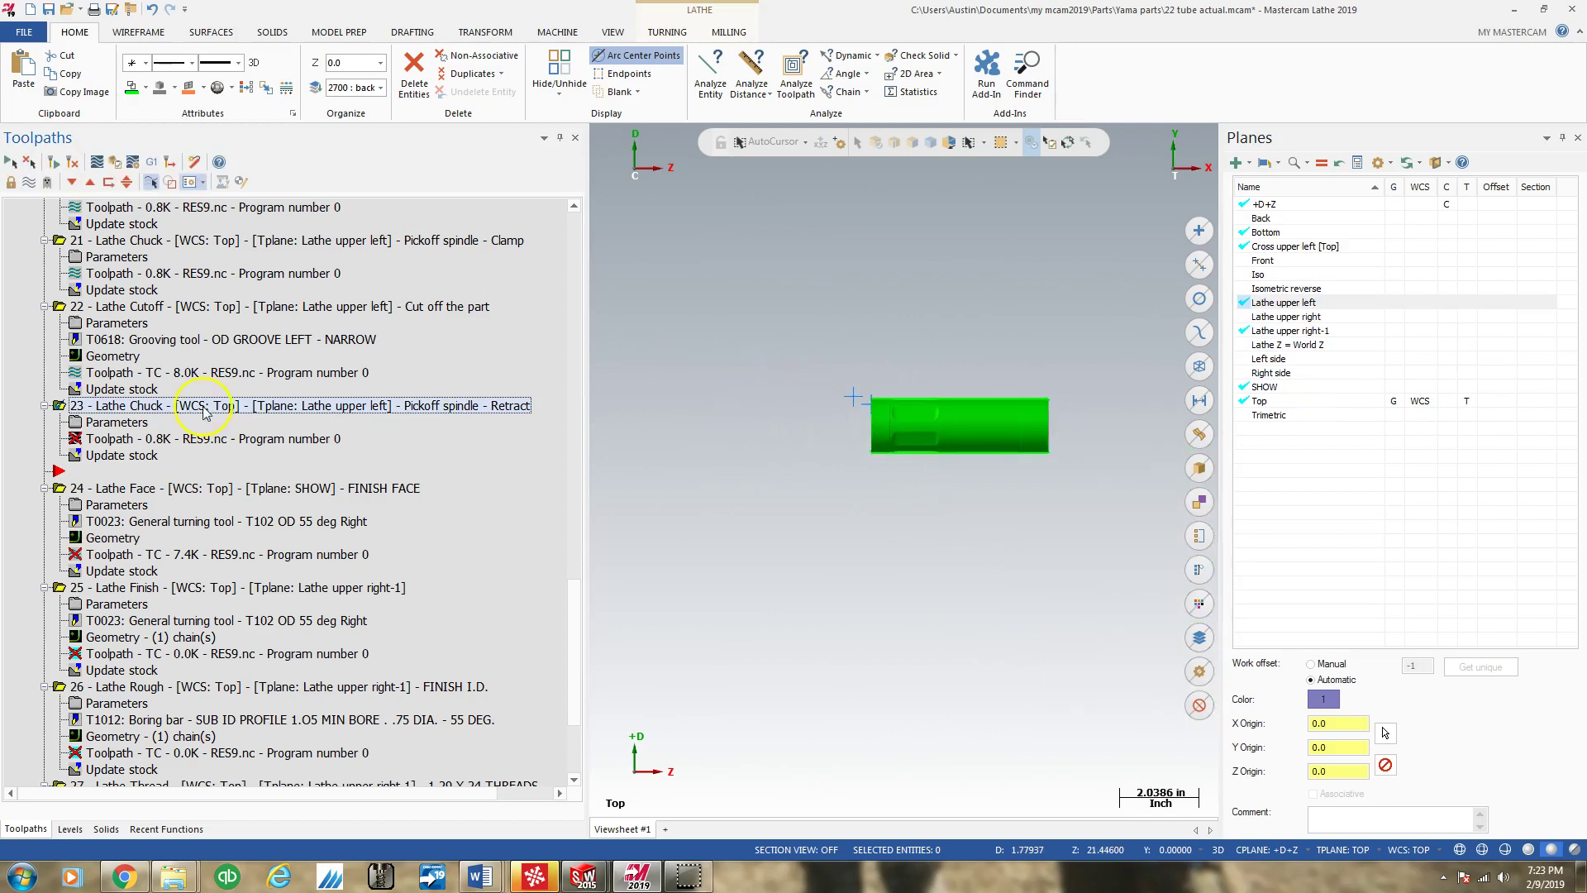
click(52, 161)
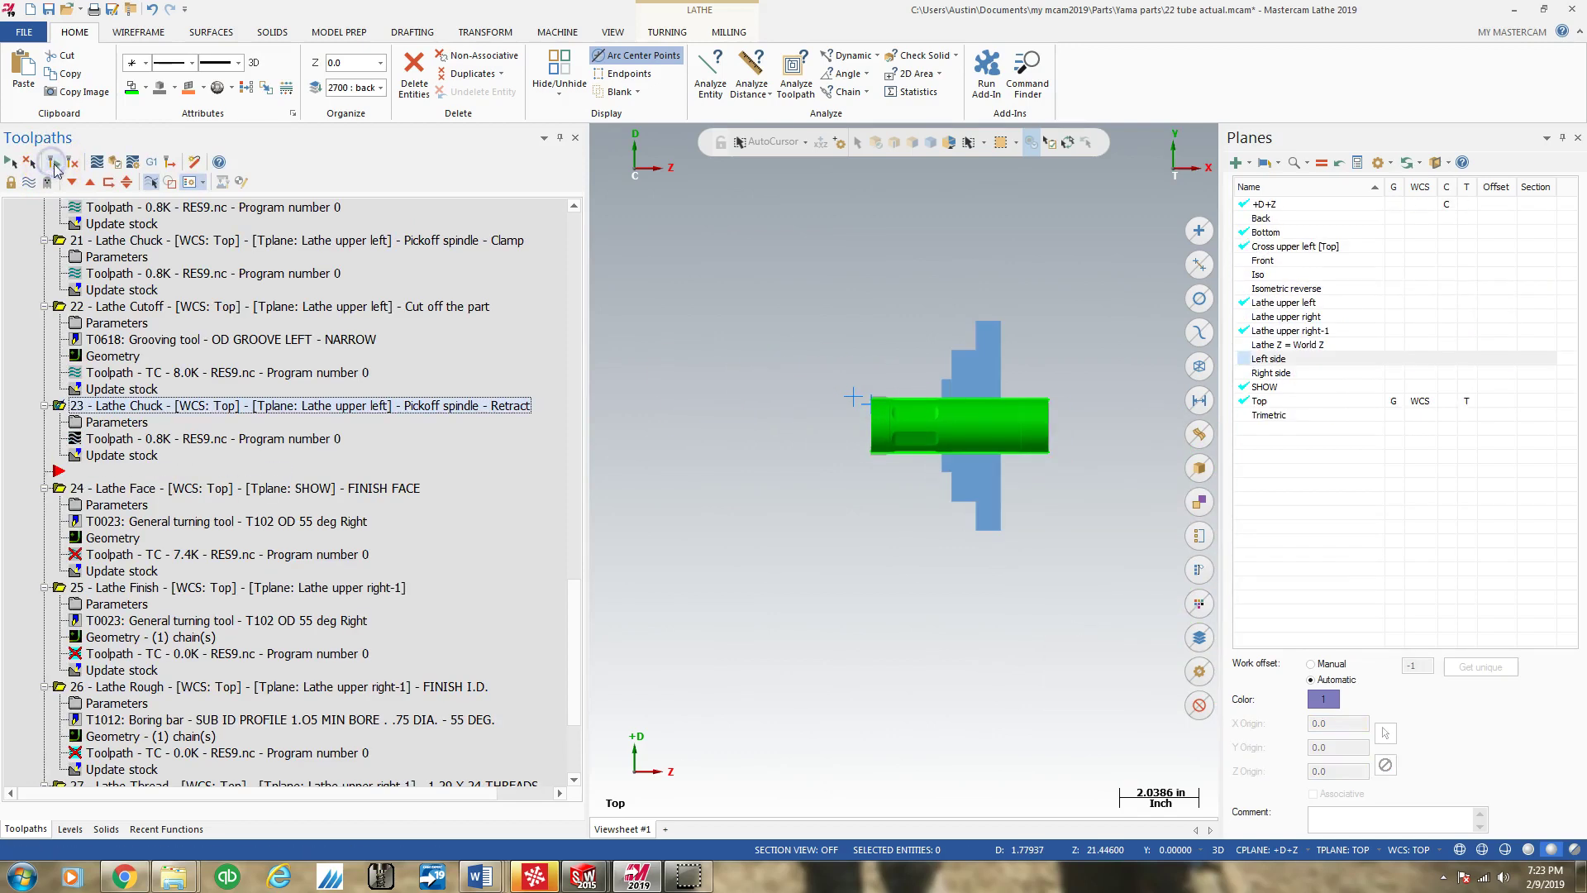
scroll(944, 400, up, 2)
scroll(944, 399, up, 3)
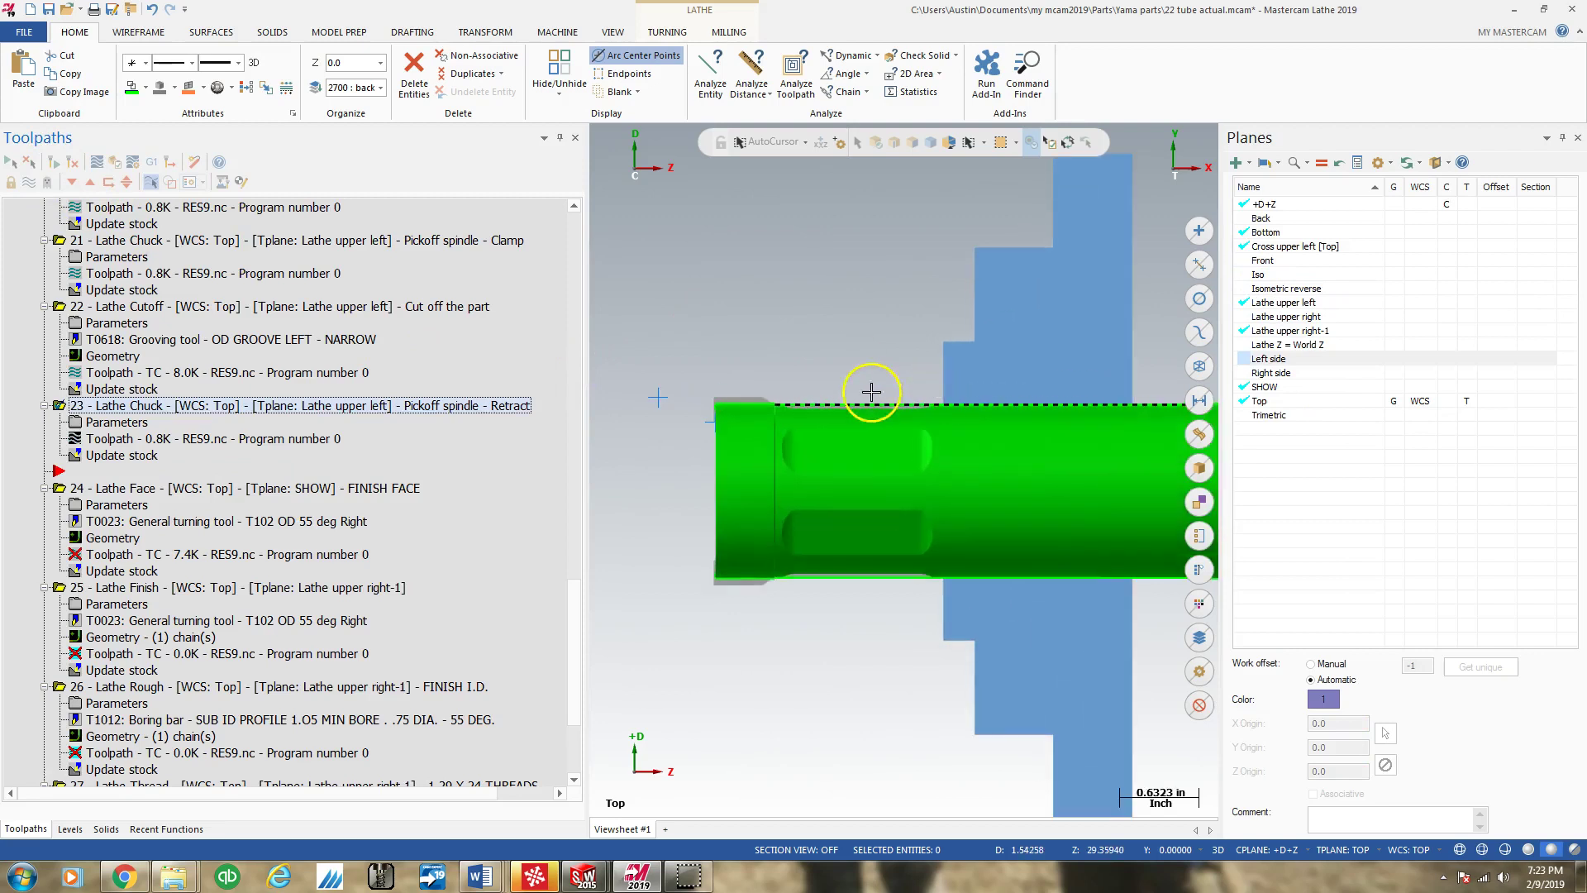
scroll(703, 389, up, 3)
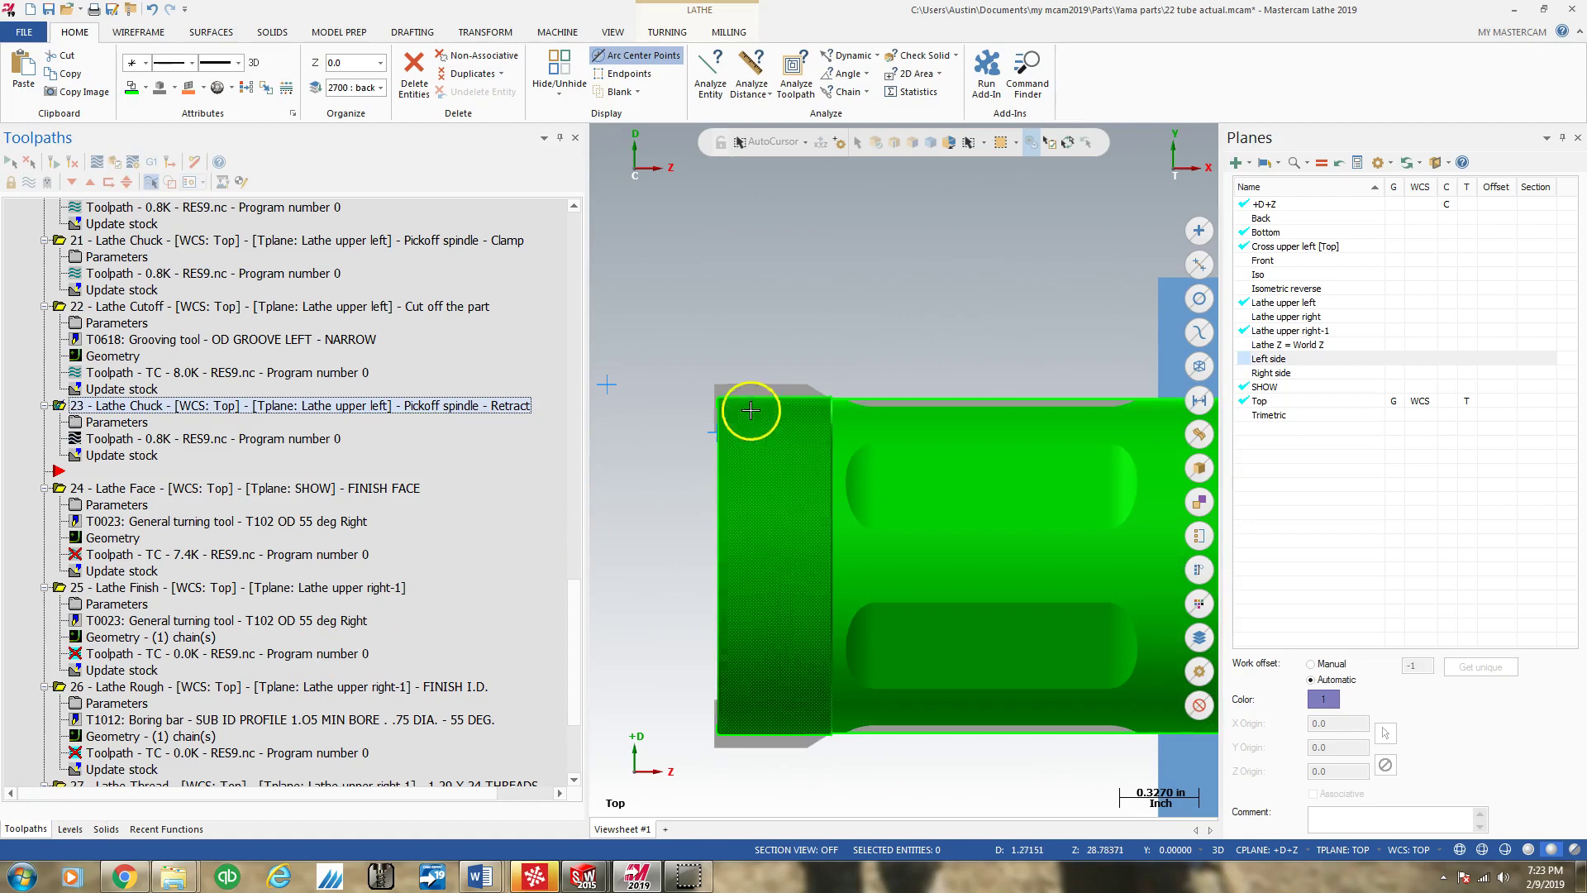
scroll(884, 442, down, 3)
scroll(850, 408, down, 3)
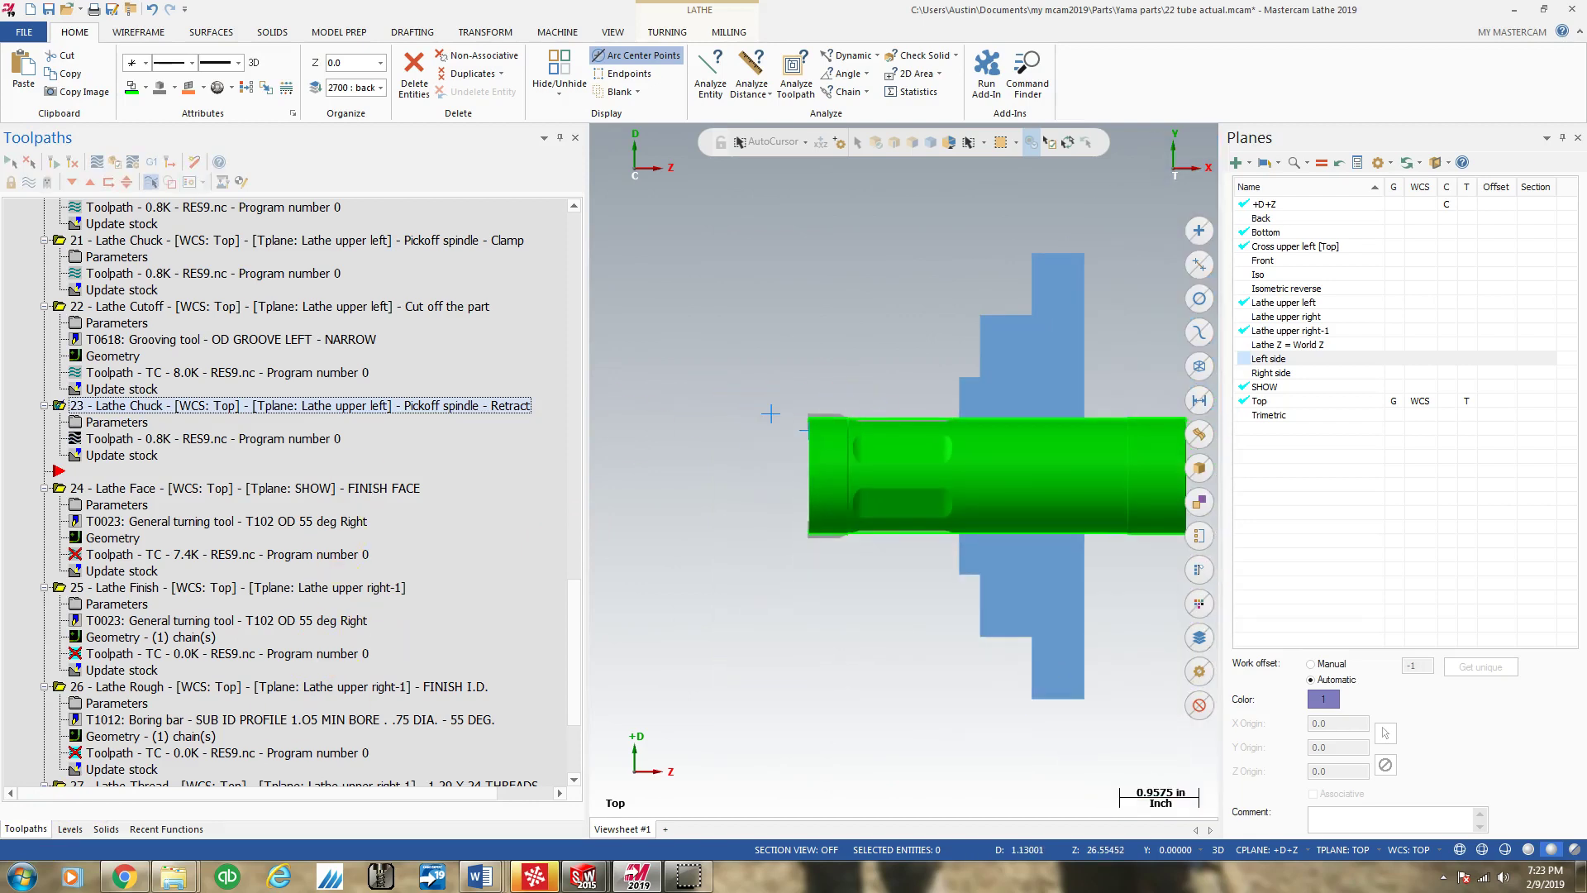
click(31, 838)
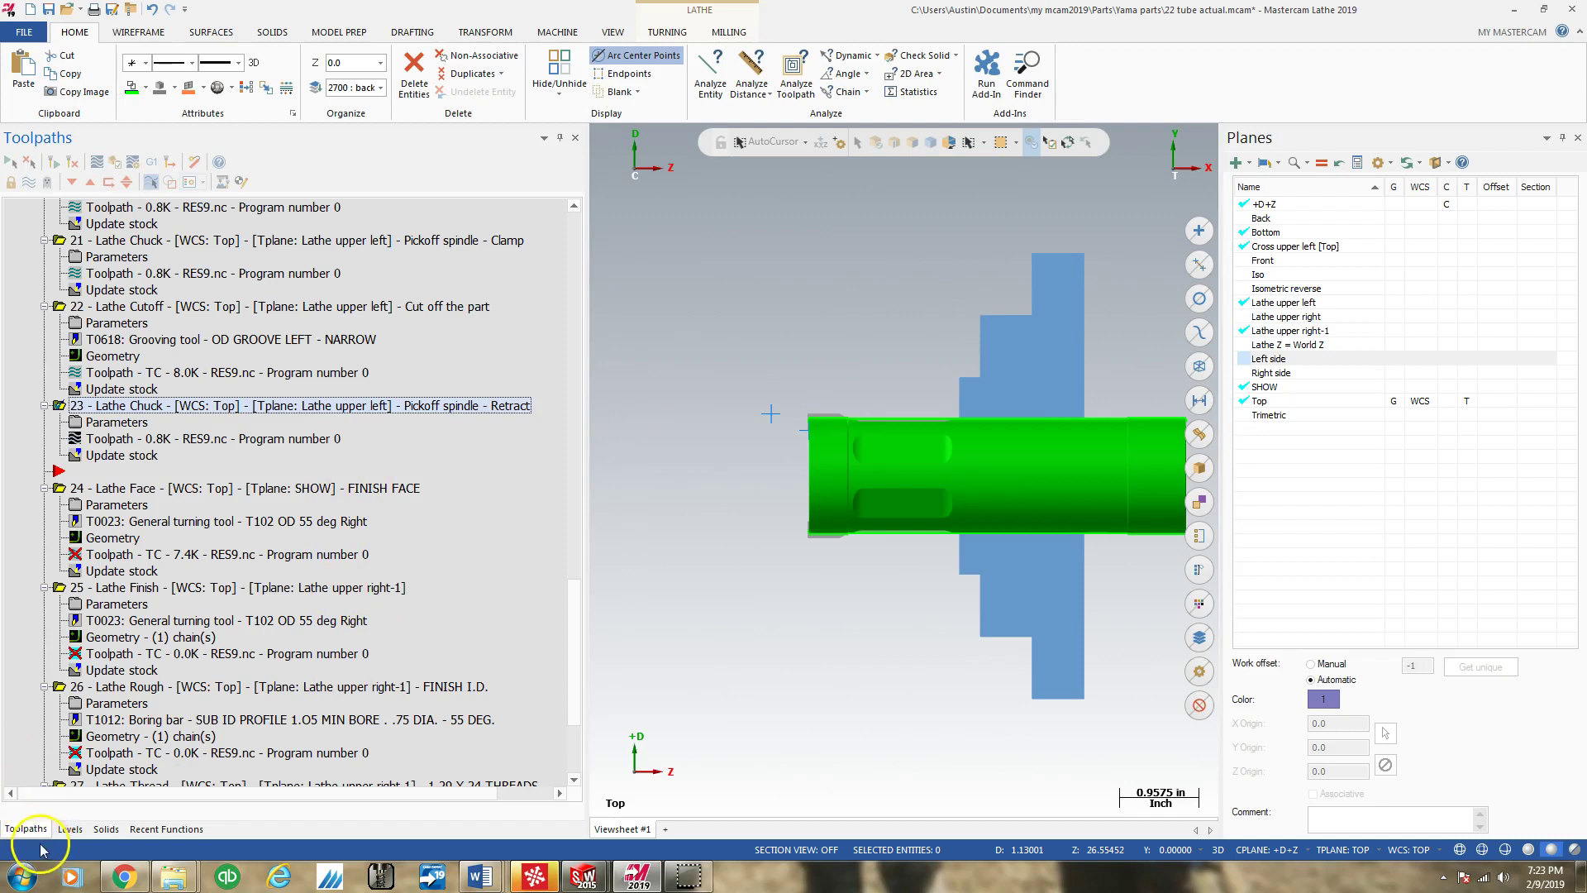